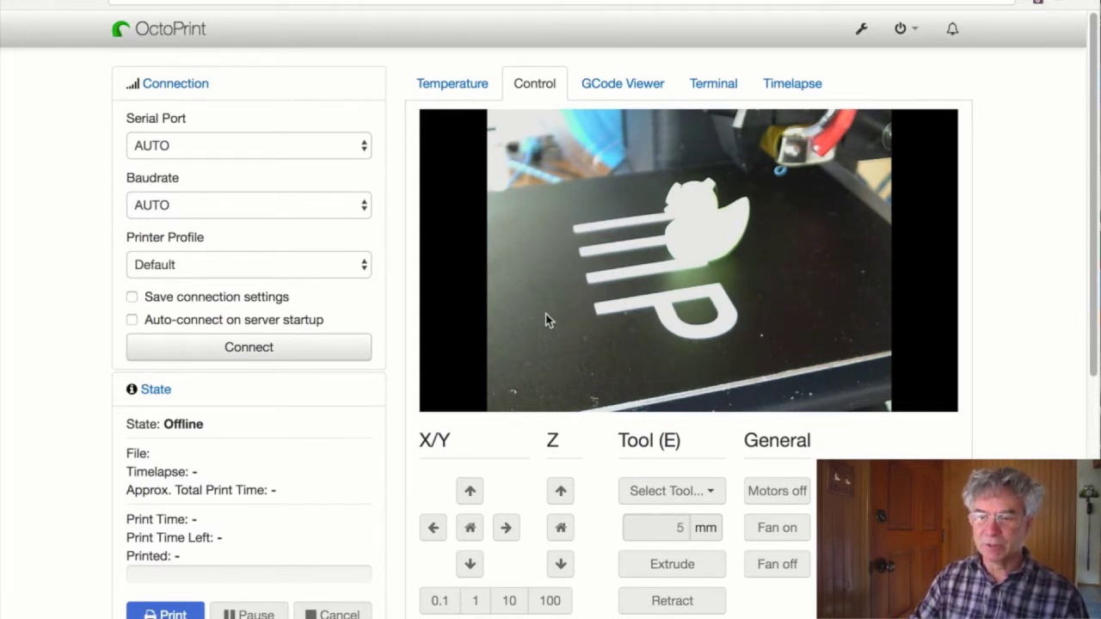
- Switch the main panel from the webcam to the Temperature tab and its graph
left_click(453, 83)
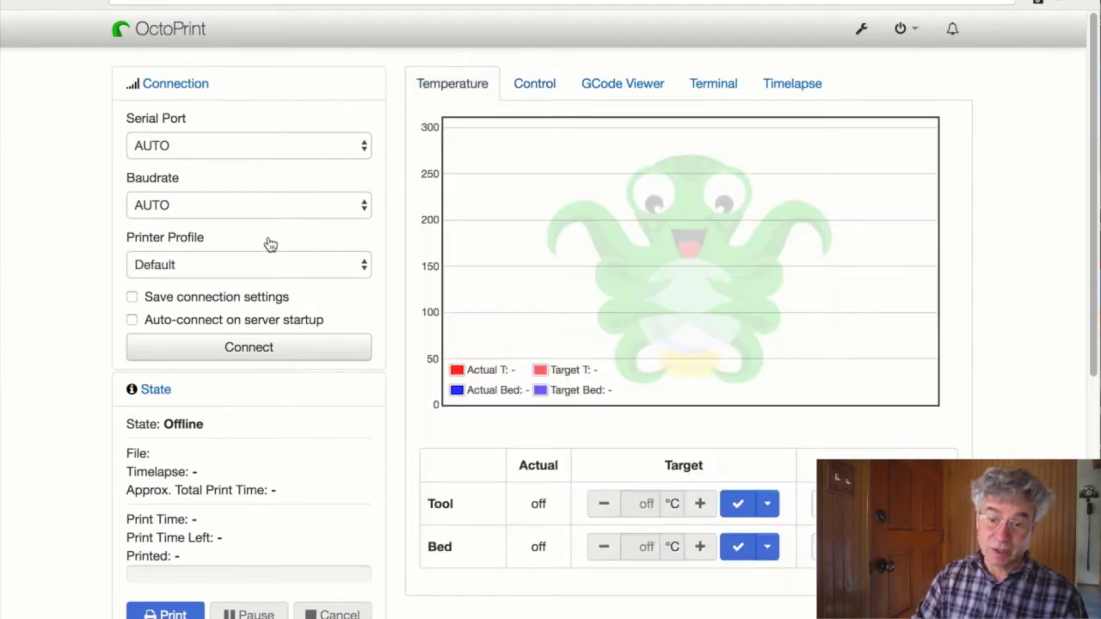
- Open the Default printer profile for editing under Settings > Printer Profiles
left_click(861, 29)
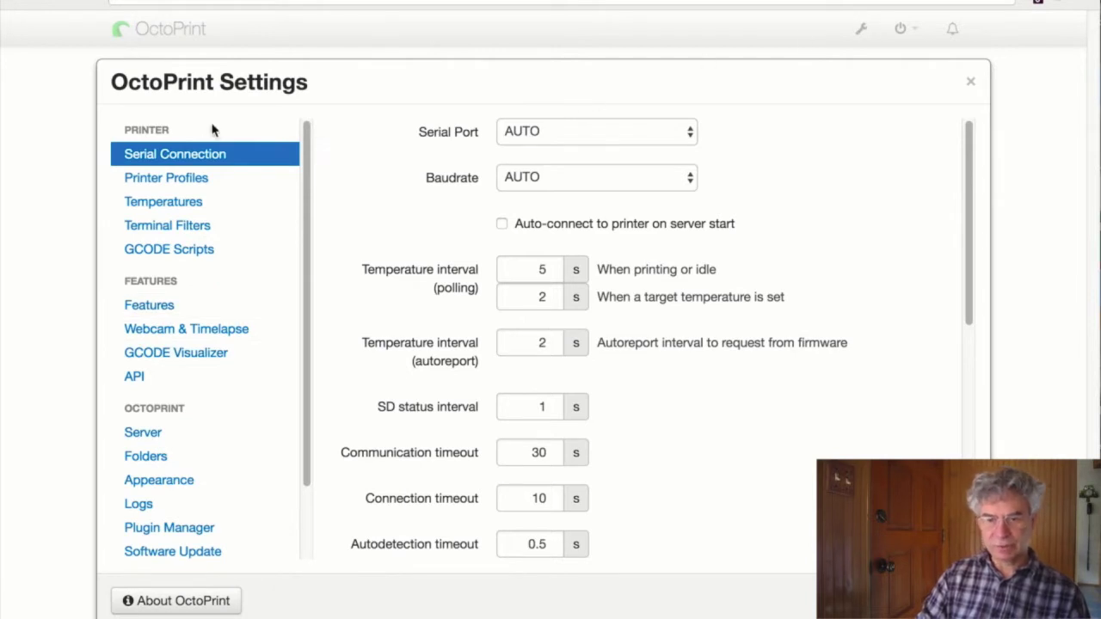
scroll(170, 305, "down", 3)
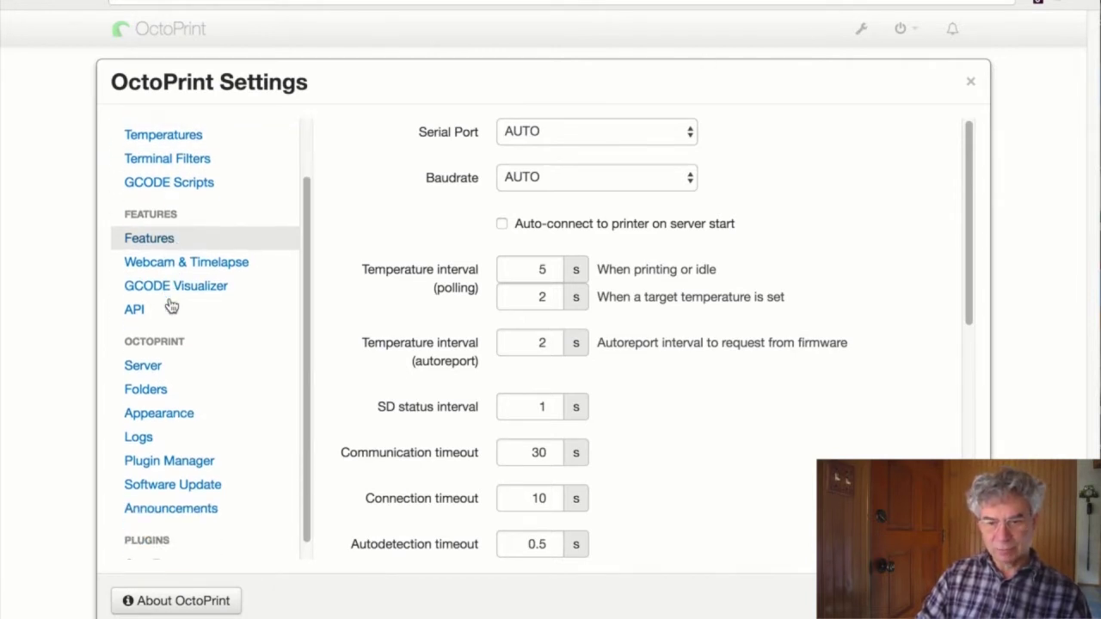
scroll(171, 306, "up", 2)
scroll(171, 305, "up", 1)
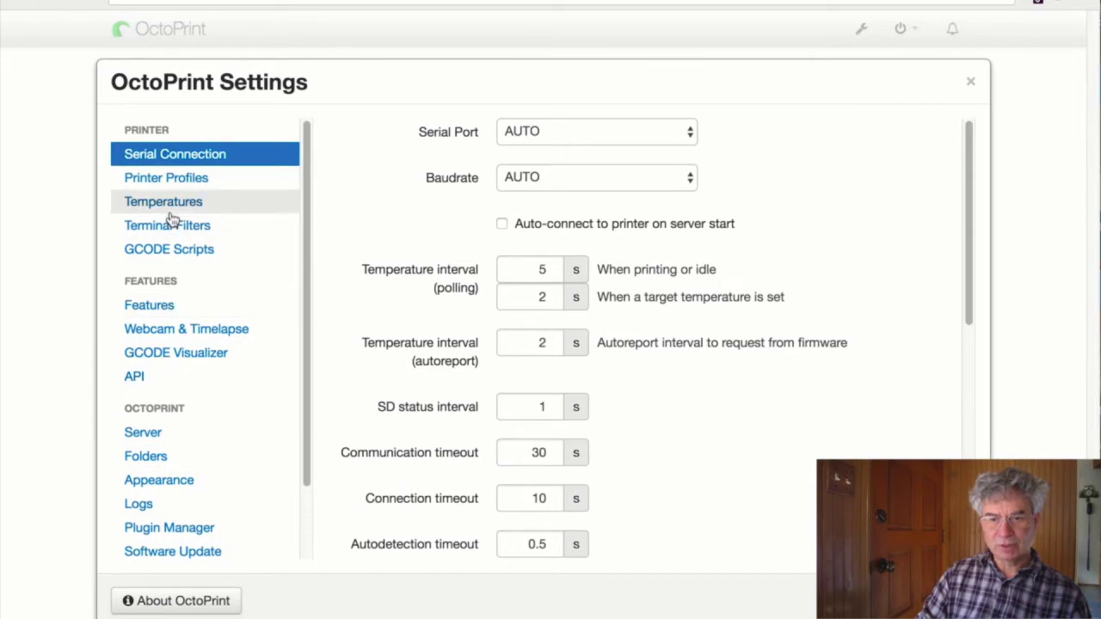
left_click(190, 178)
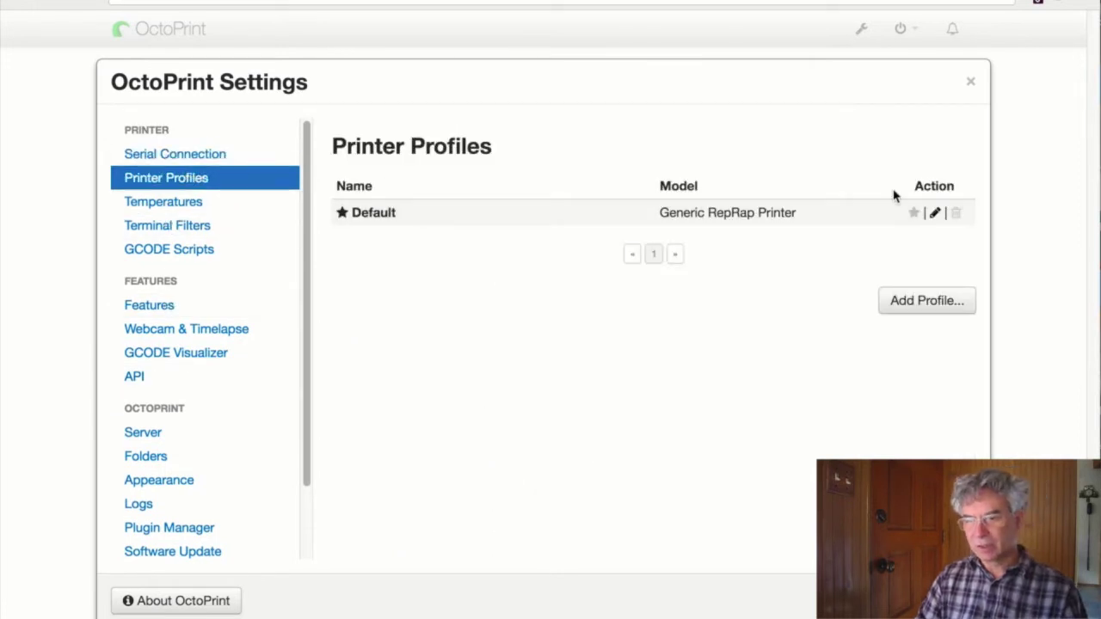
left_click(934, 214)
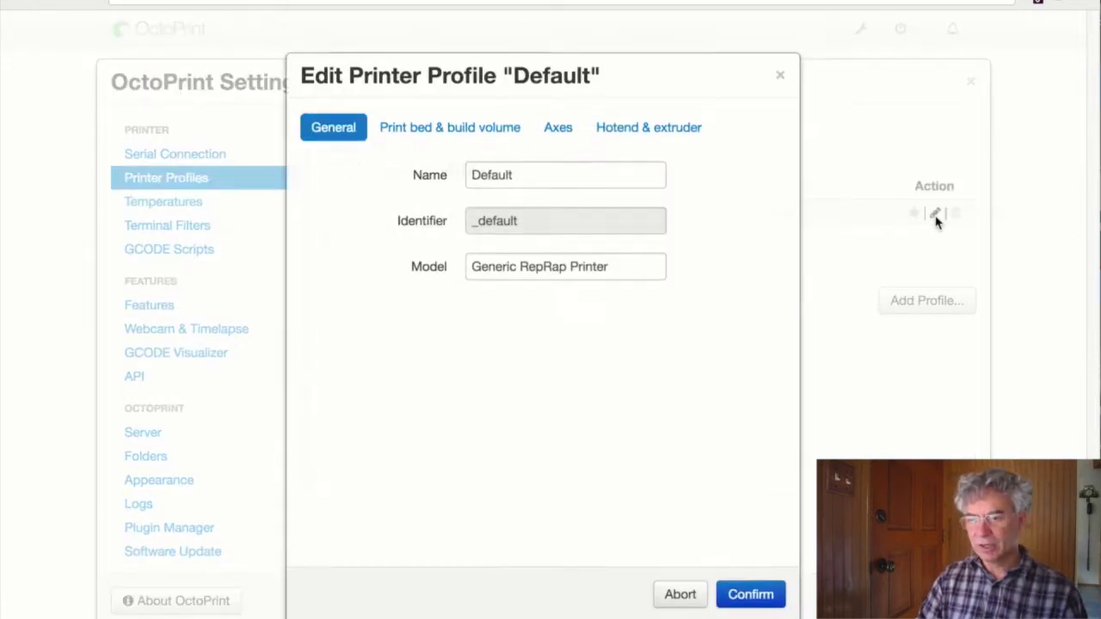
- Rename the profile to 'Monoprice Select Mini' with model 'MP Select Mini'
double_click(508, 181)
type("M")
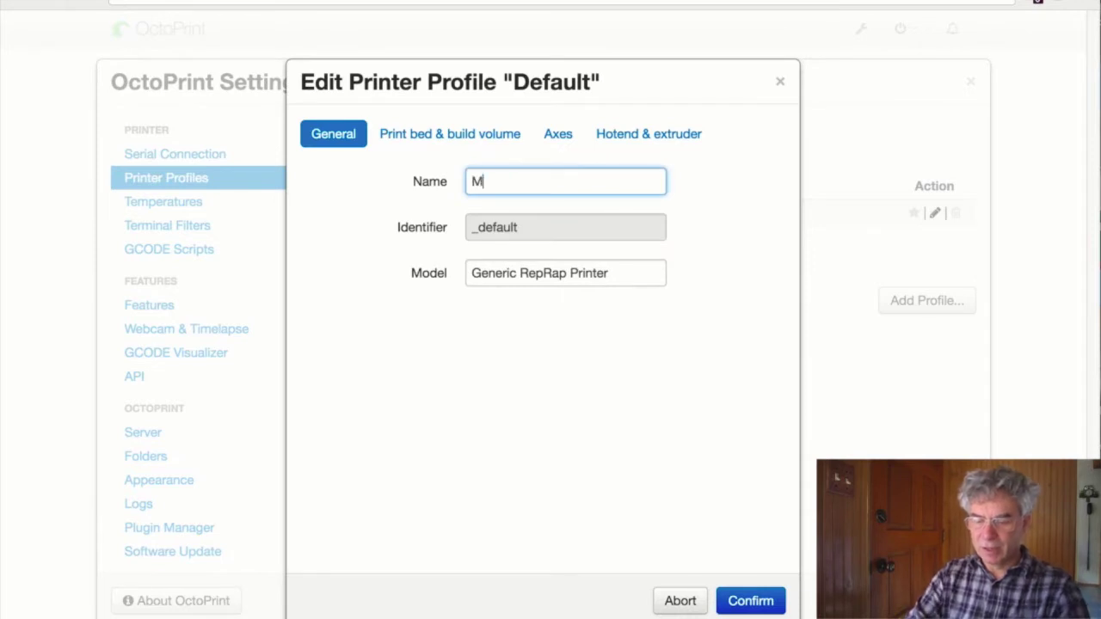
type("onoprice")
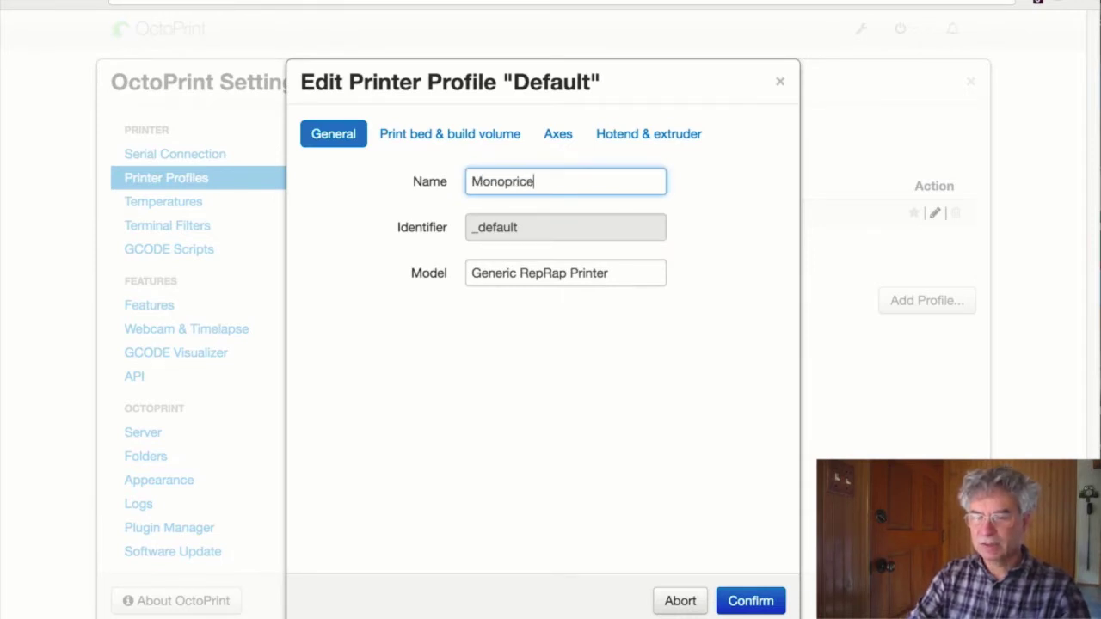
type(" Select ")
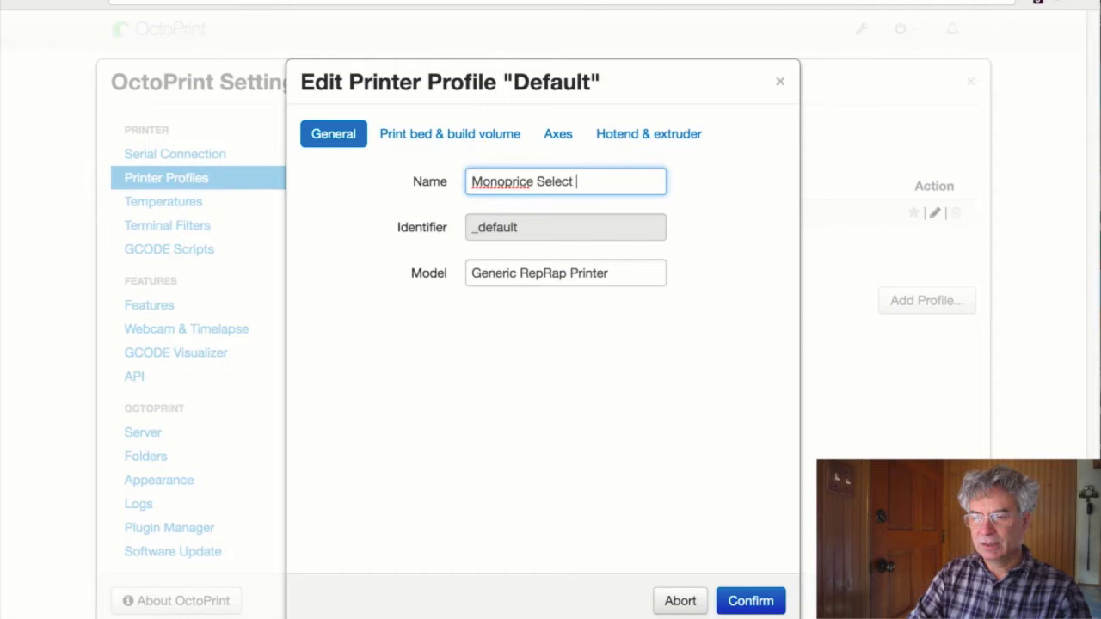
type("Mini")
key("Tab")
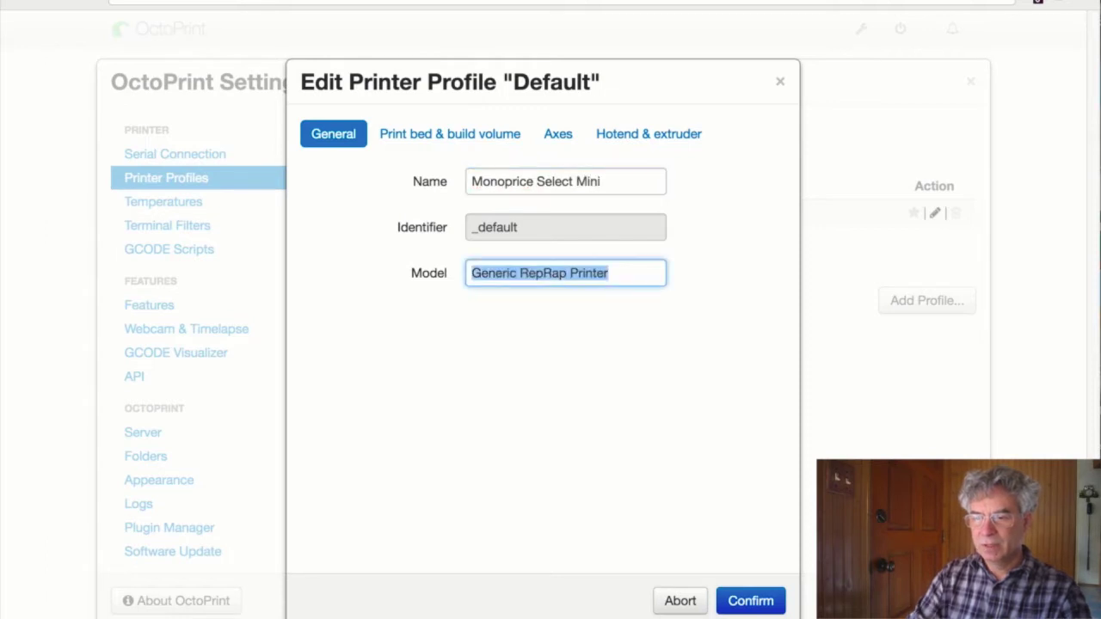
key("BackSpace")
type("Selc")
key("BackSpace")
key("BackSpace")
key("BackSpace")
key("BackSpace")
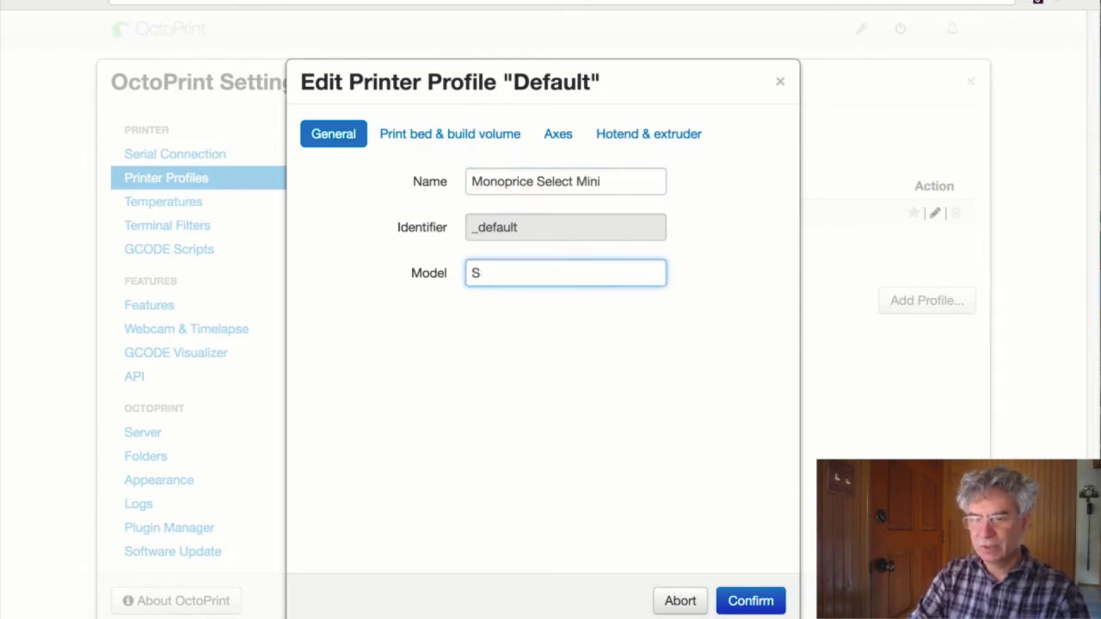
type("MP Select Mini")
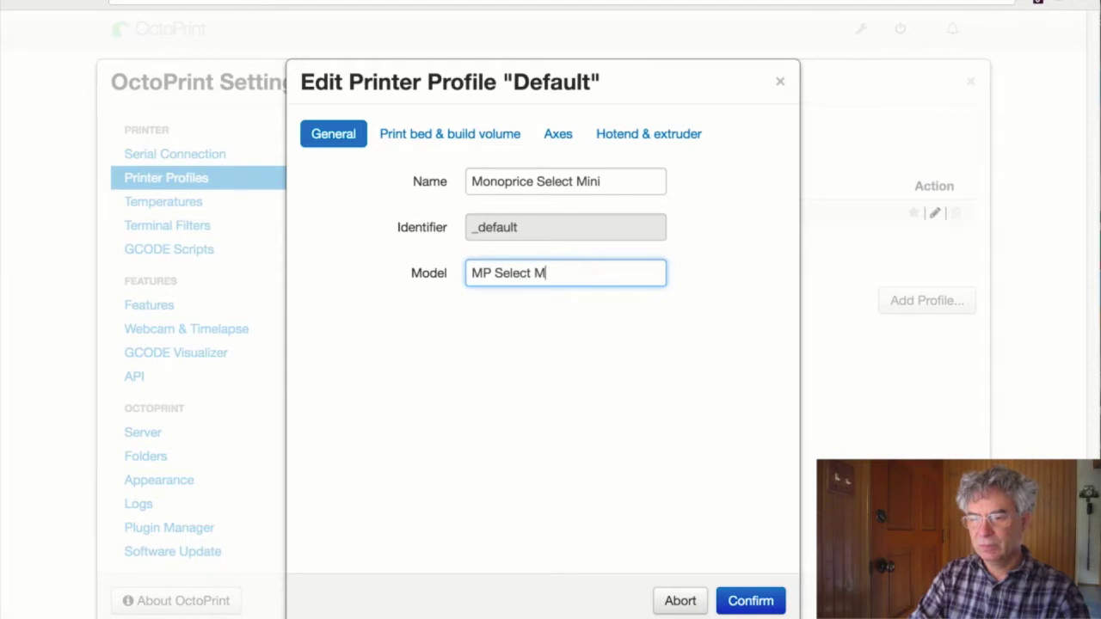
- Set the build volume width, depth and height to 140 mm each
left_click(439, 135)
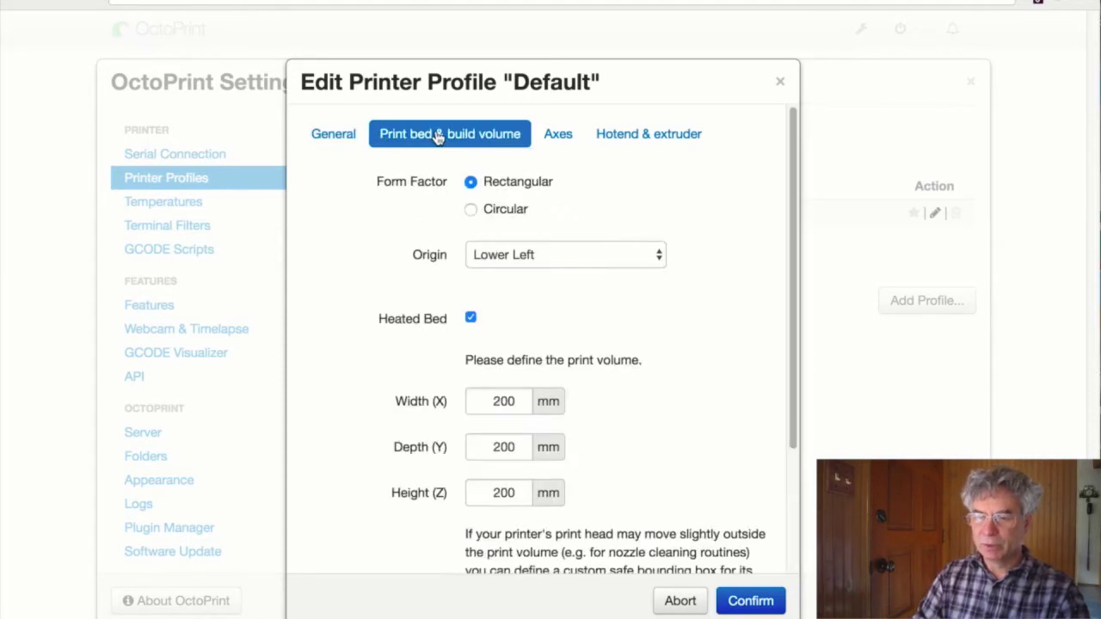
double_click(510, 393)
type("140")
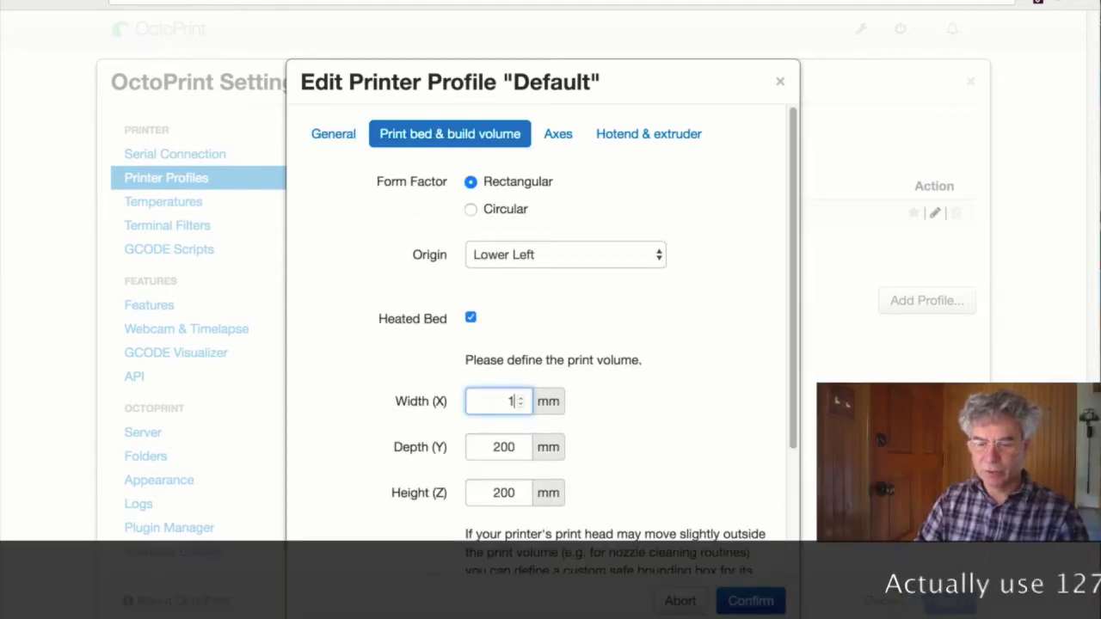
key("Tab")
type("140")
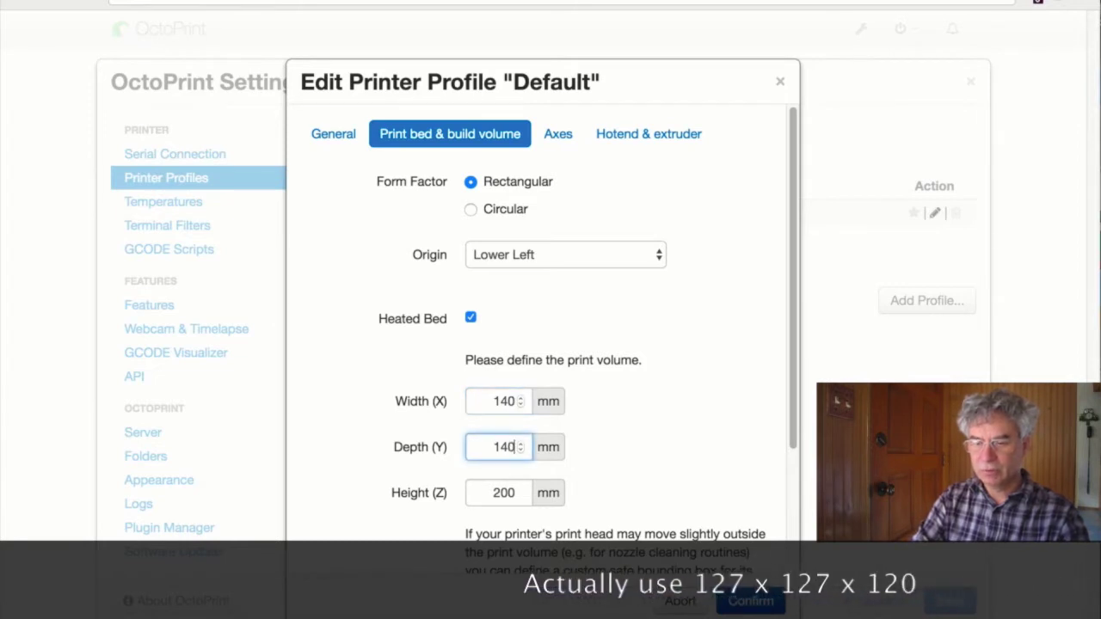
key("Tab")
type("140")
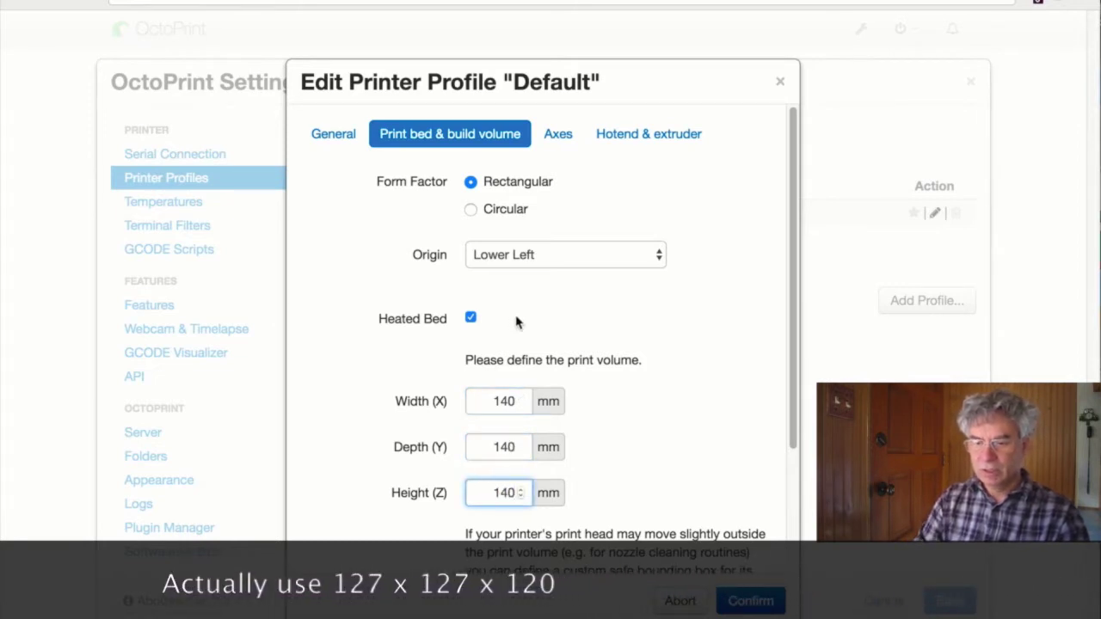
- Review the axes and hotend settings, confirm the profile, and close Settings
scroll(595, 338, "down", 3)
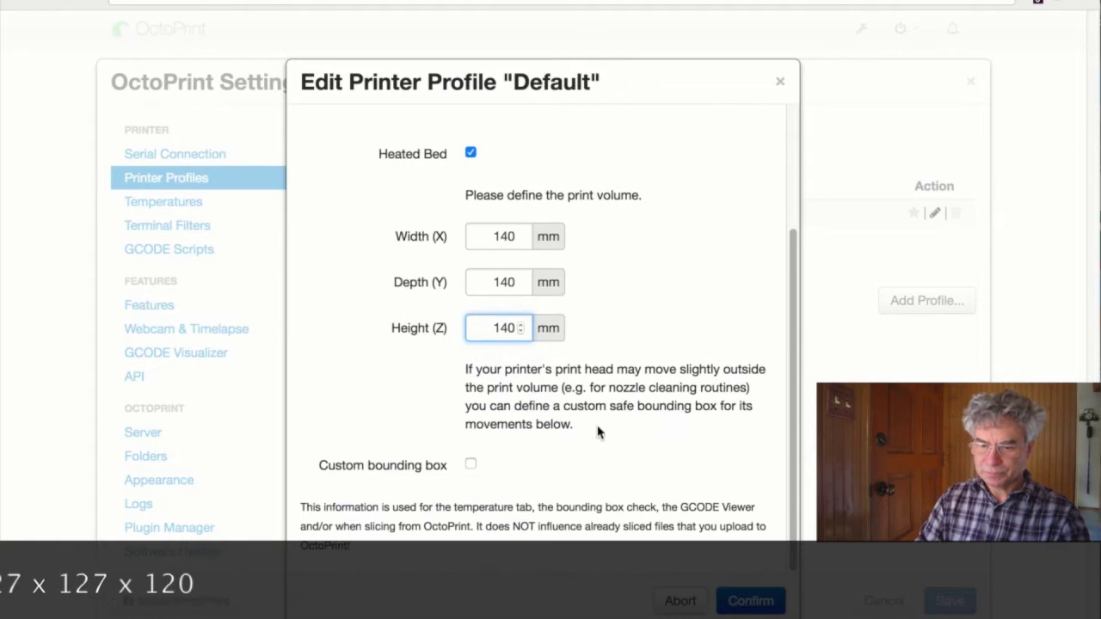
scroll(688, 481, "up", 3)
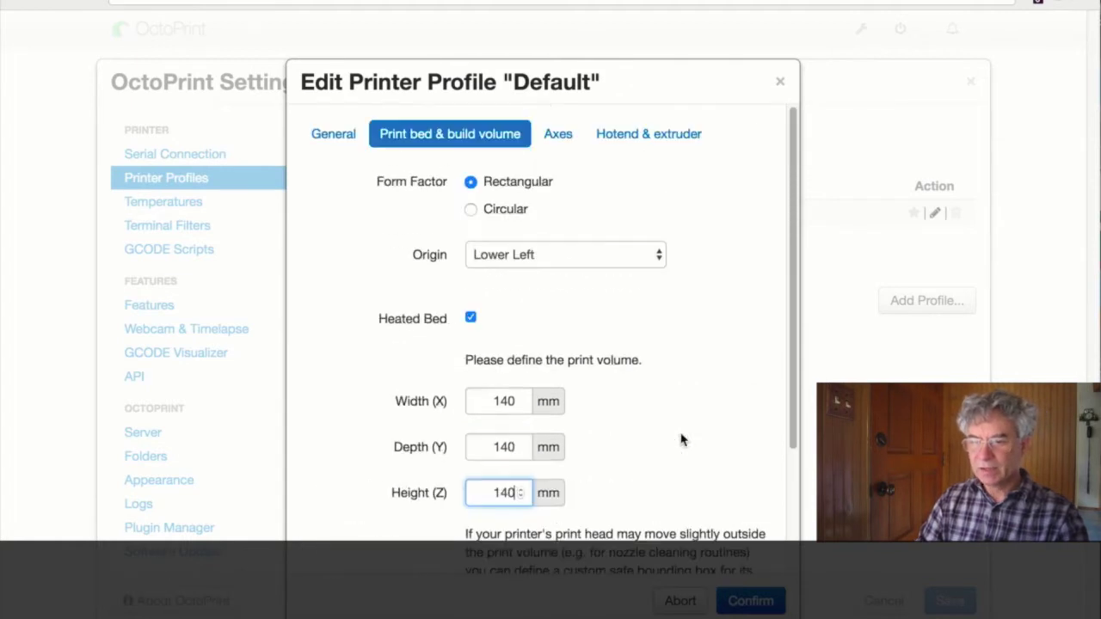
left_click(556, 138)
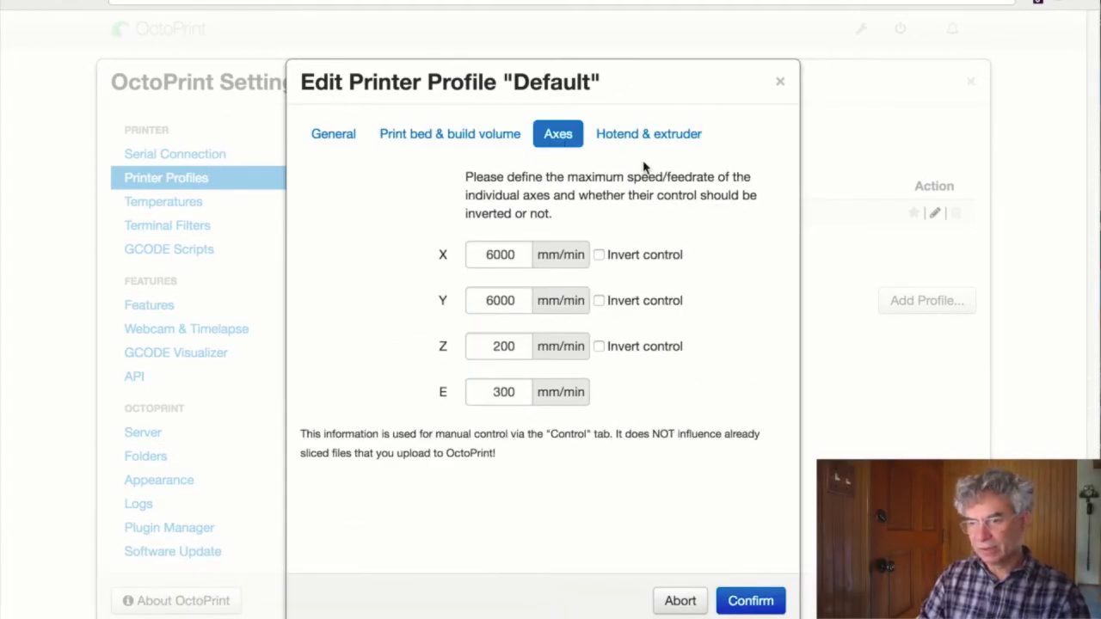
left_click(646, 136)
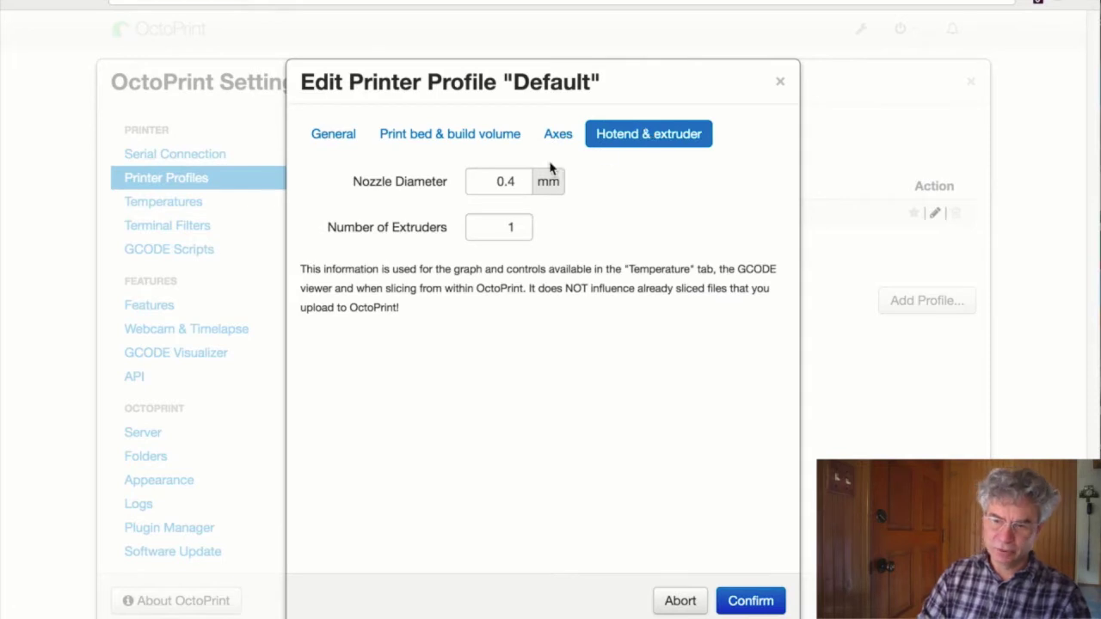
left_click(745, 599)
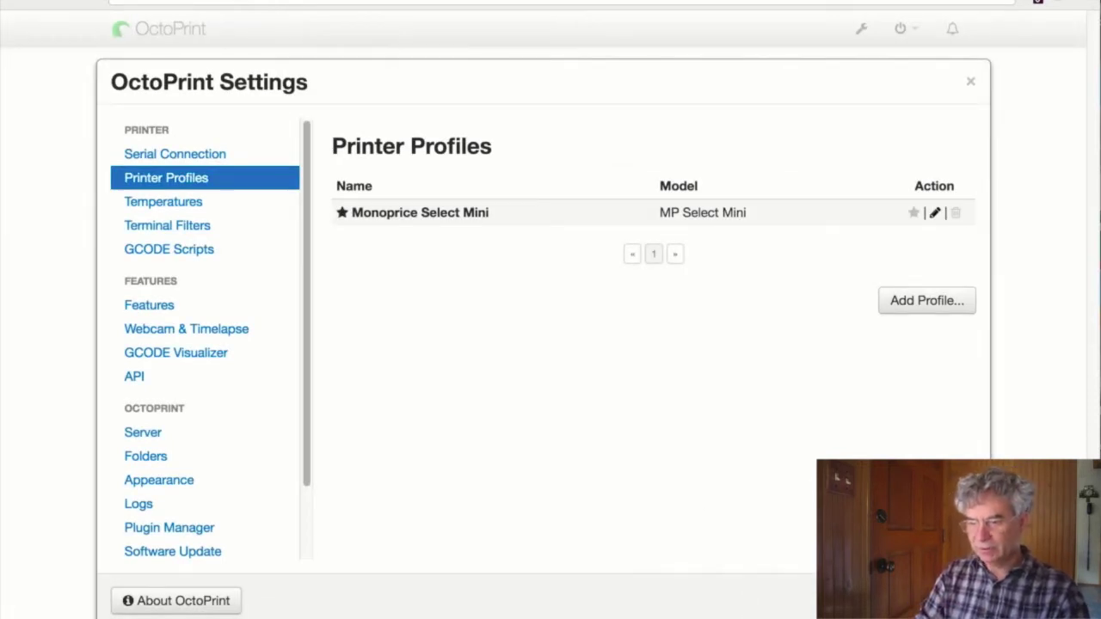
key("Escape")
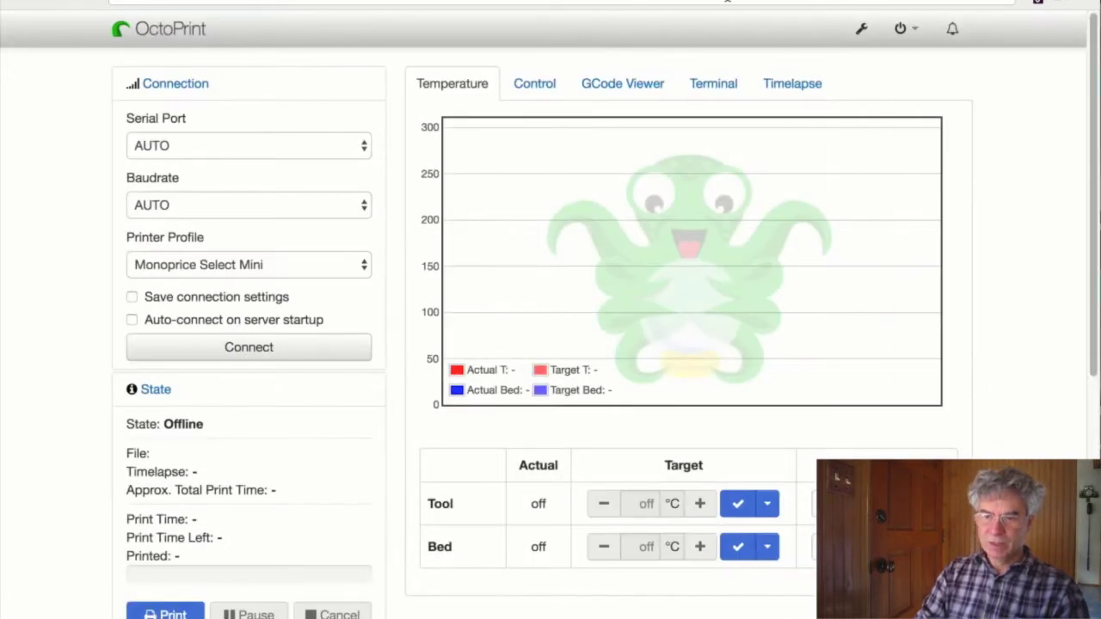
- Connect to the printer with the serial port left on AUTO, then reopen Settings
left_click(208, 147)
left_click(208, 147)
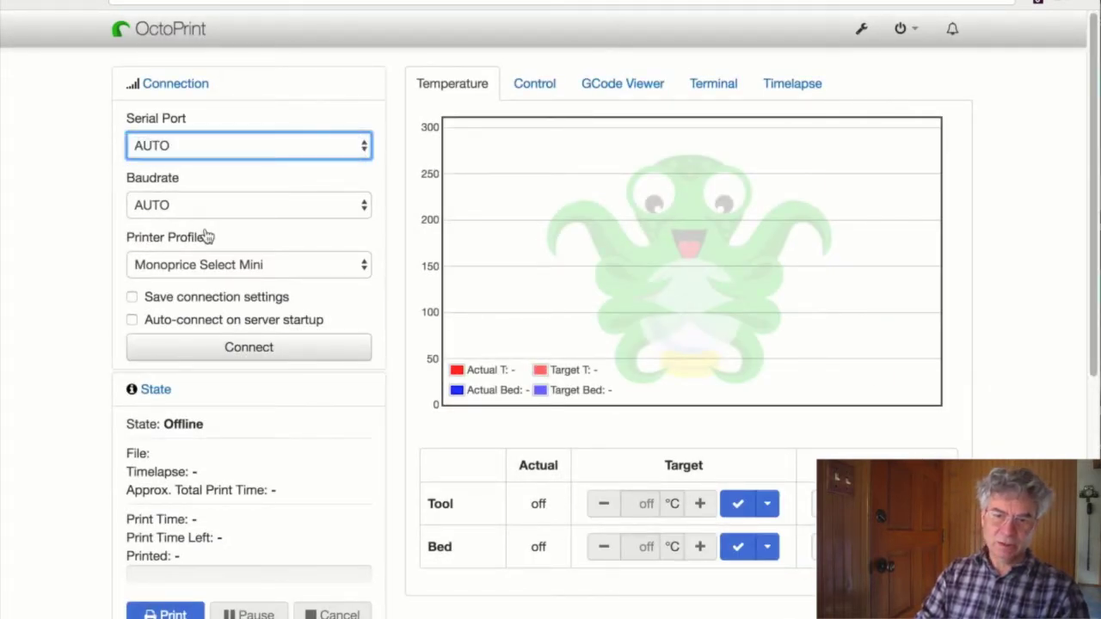
left_click(268, 358)
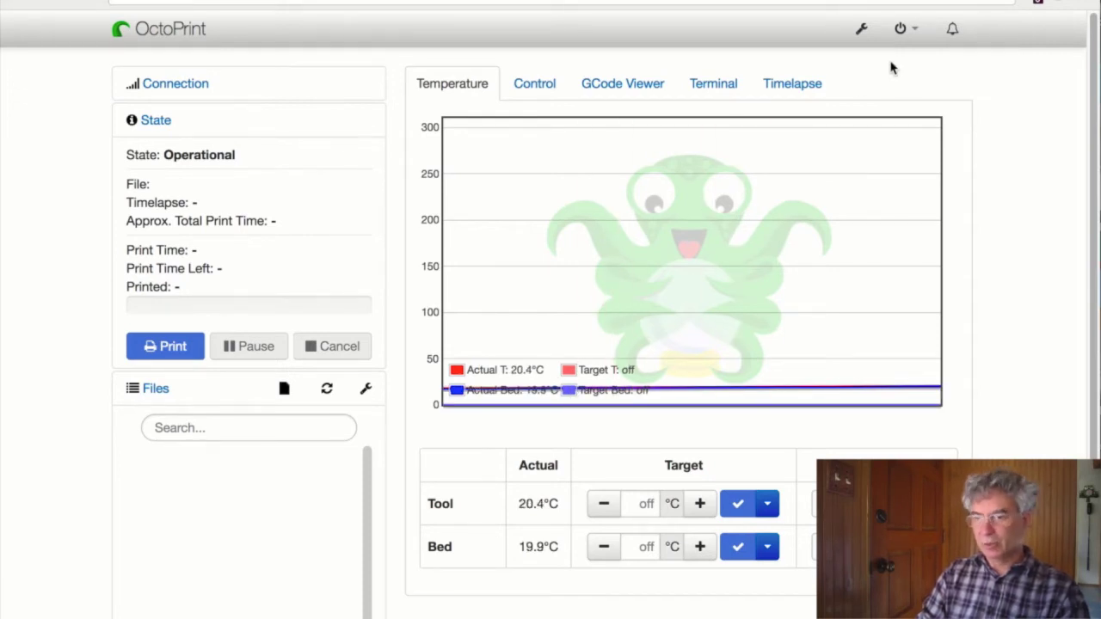
left_click(865, 45)
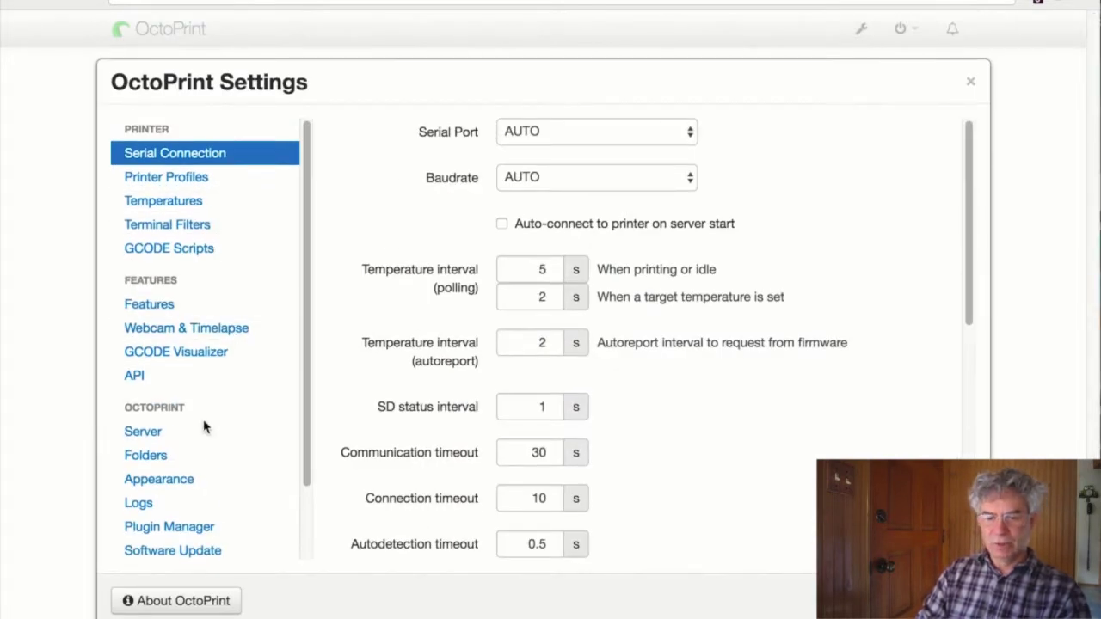
- Search the plugin repository for 'Polar' and install the Polar Cloud plugin
scroll(204, 427, "down", 2)
left_click(181, 473)
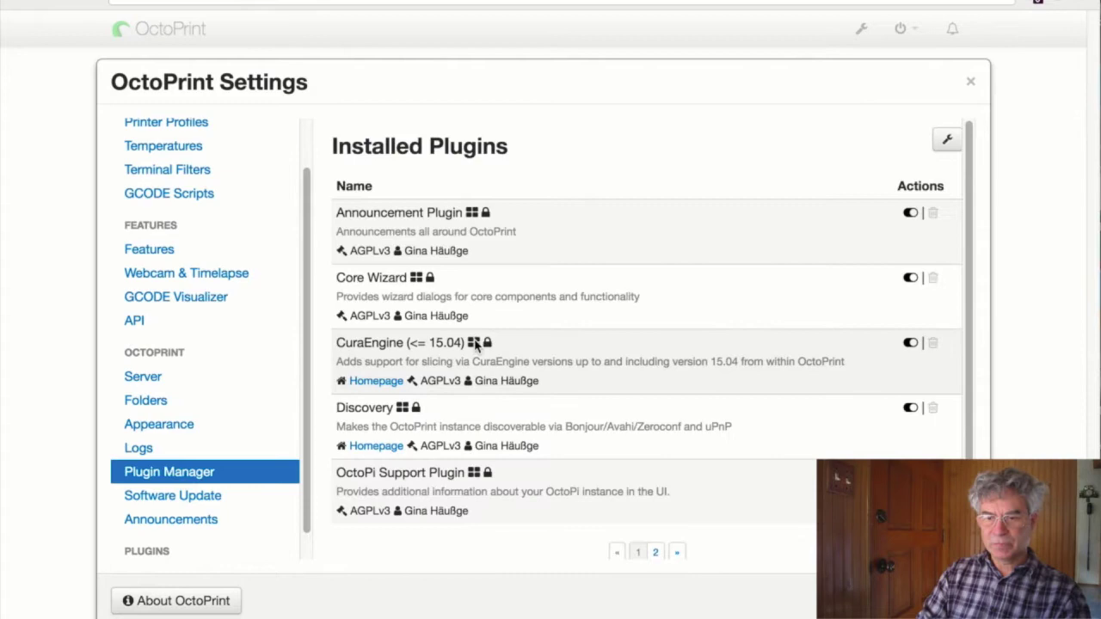
scroll(660, 413, "down", 3)
left_click(659, 508)
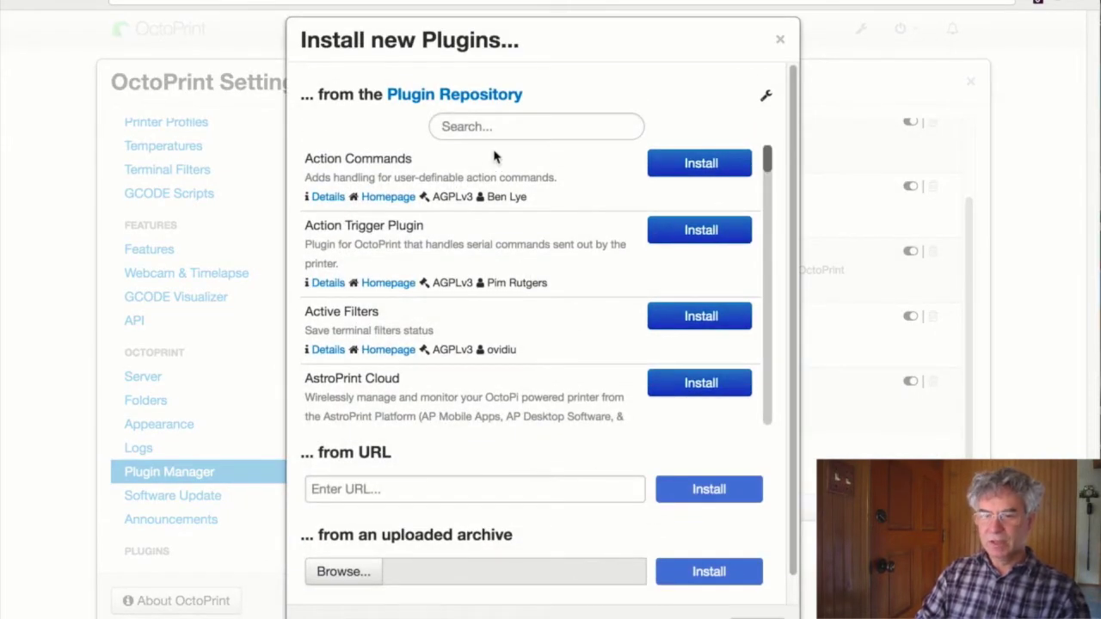
left_click(506, 127)
type("Polar")
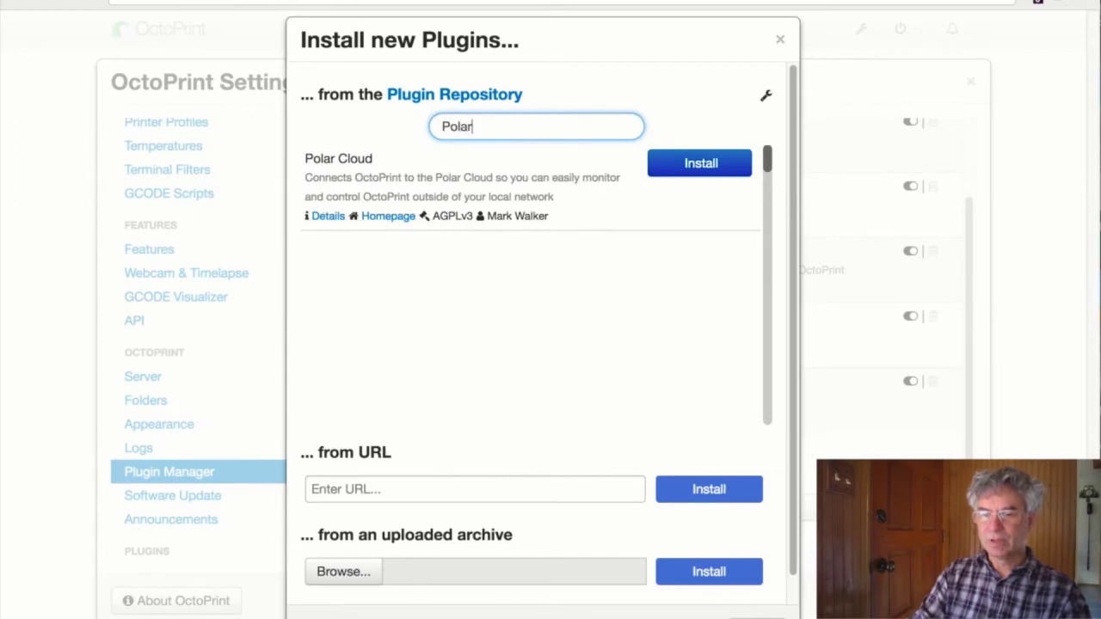
left_click(701, 163)
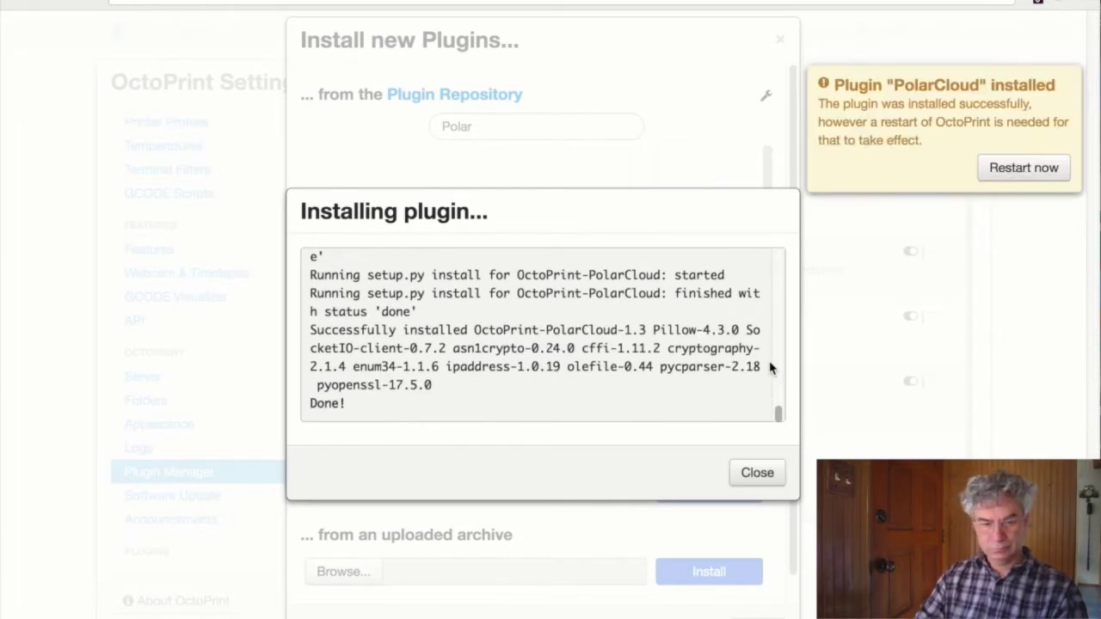
- Restart the OctoPrint server and dismiss the plugin installation log
left_click(1023, 168)
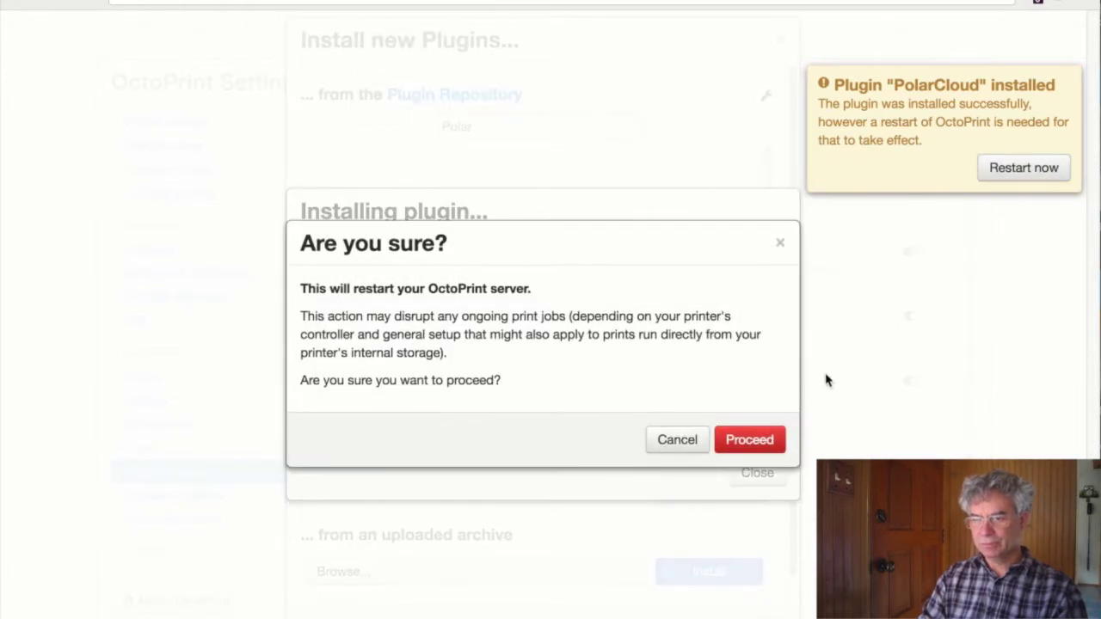
left_click(749, 441)
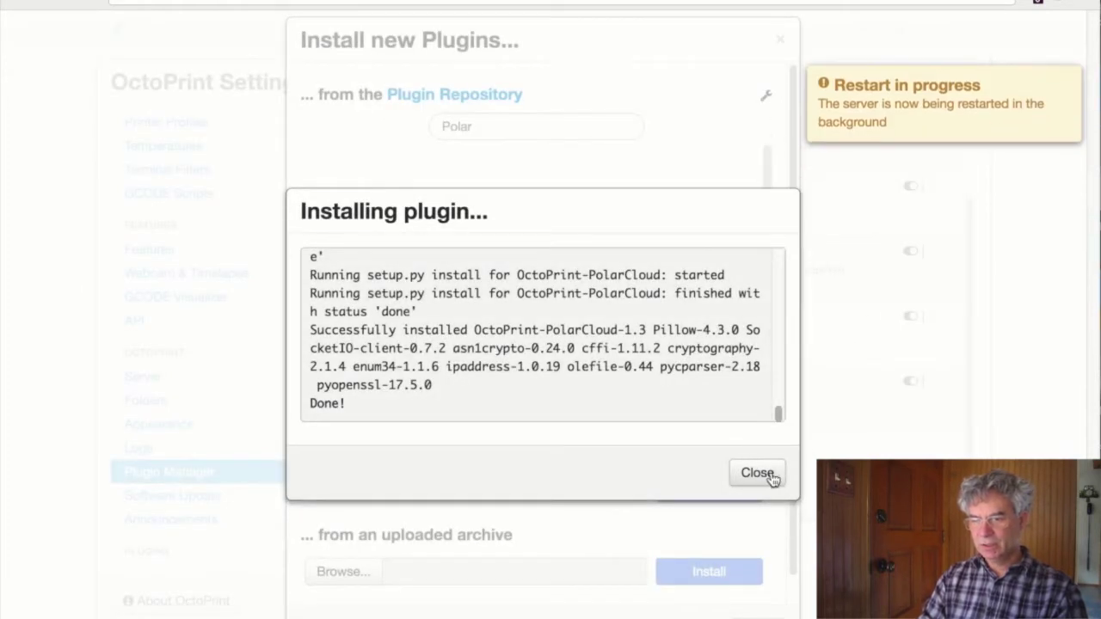
left_click(767, 477)
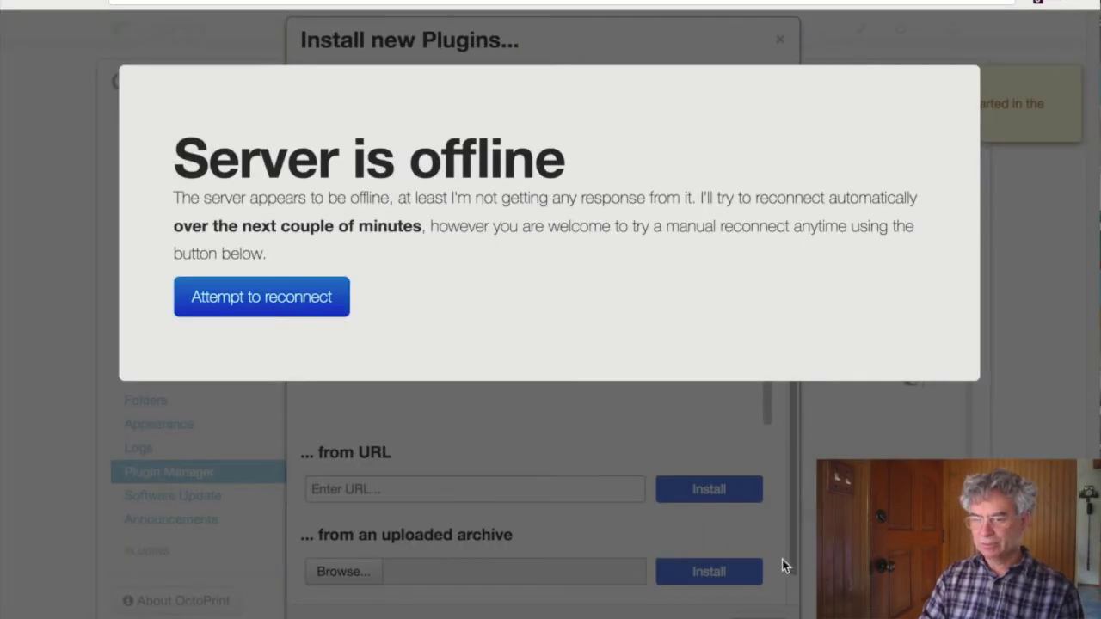
- Retry the OctoPrint connection, then view the Polar Cloud account's e-mail and PIN fields
left_click(272, 309)
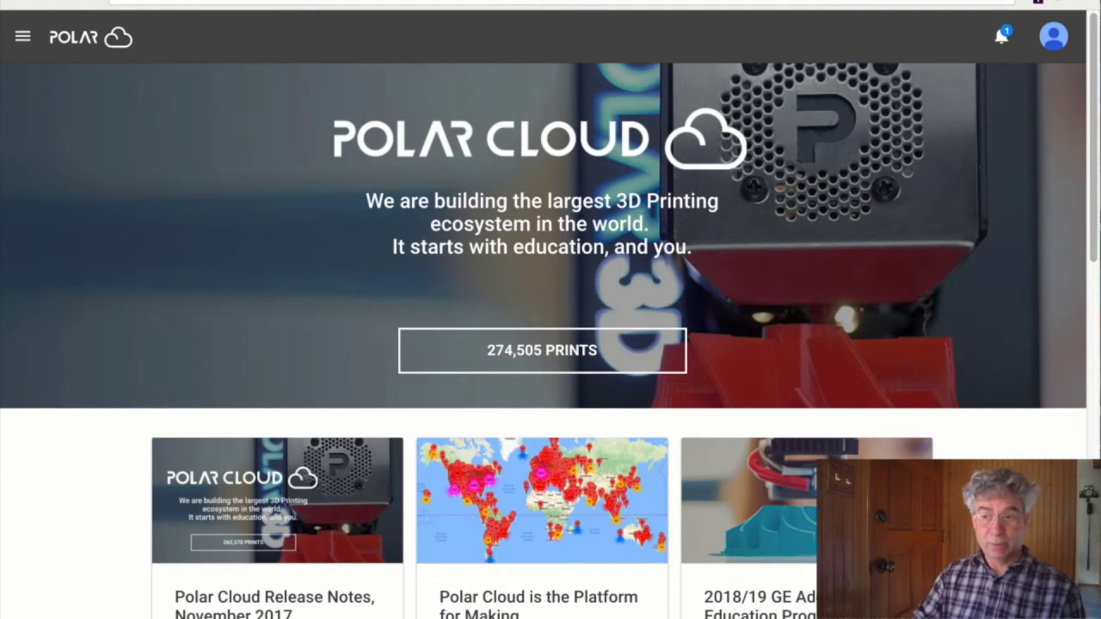
left_click(1052, 37)
left_click(756, 85)
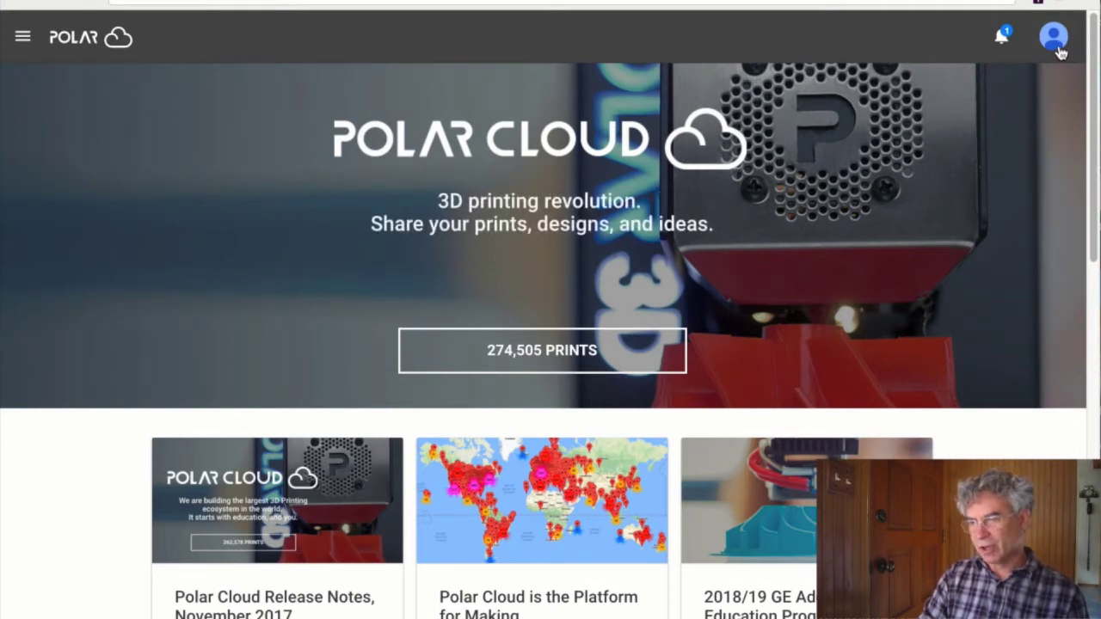
left_click(1052, 49)
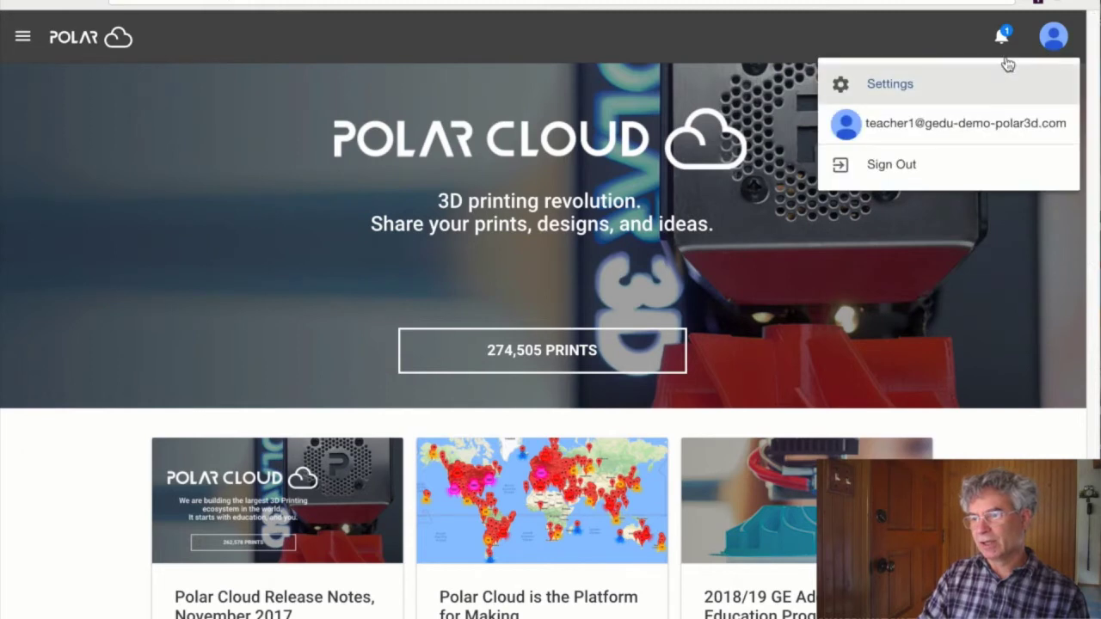
left_click(911, 86)
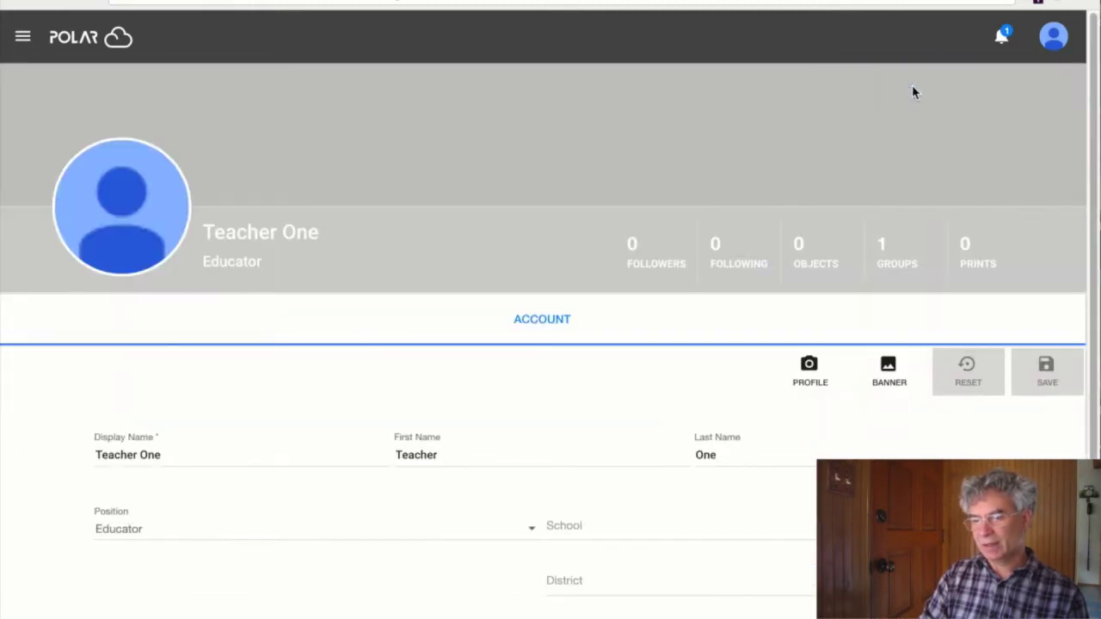
scroll(725, 260, "down", 5)
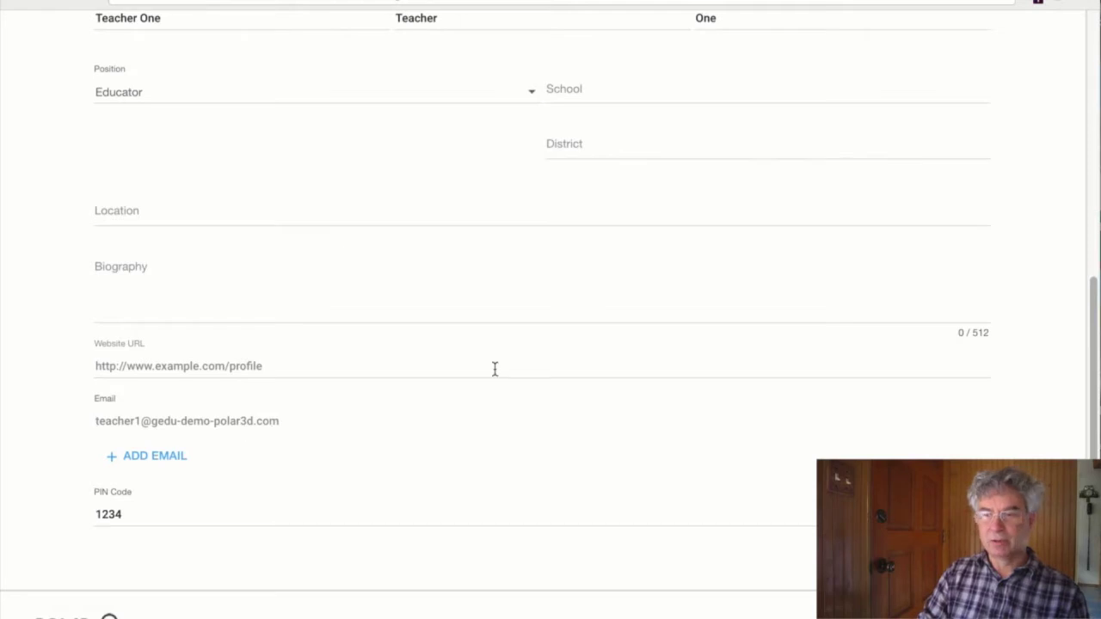
scroll(507, 368, "up", 5)
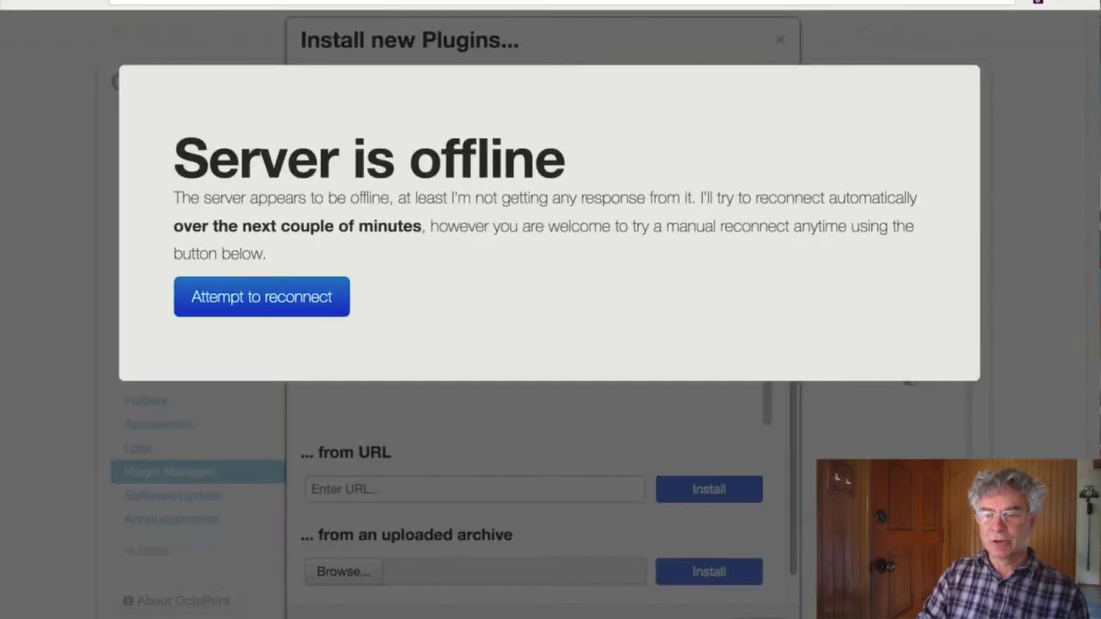
- Reload OctoPrint and show the PolarCloud plugin settings with the Machine type list expanded
left_click(241, 272)
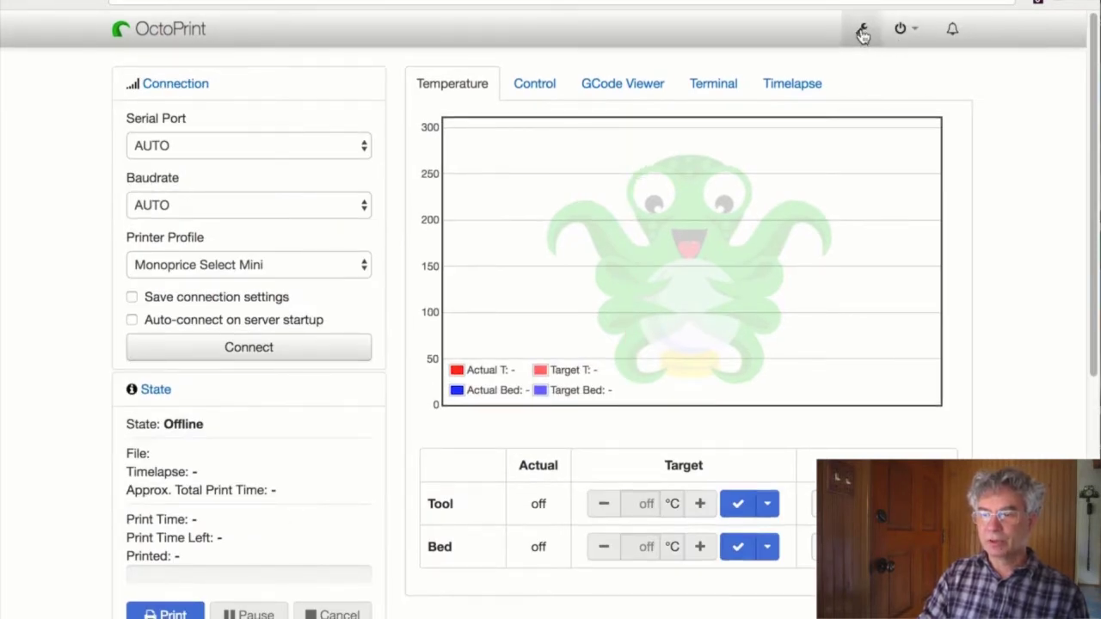
left_click(863, 35)
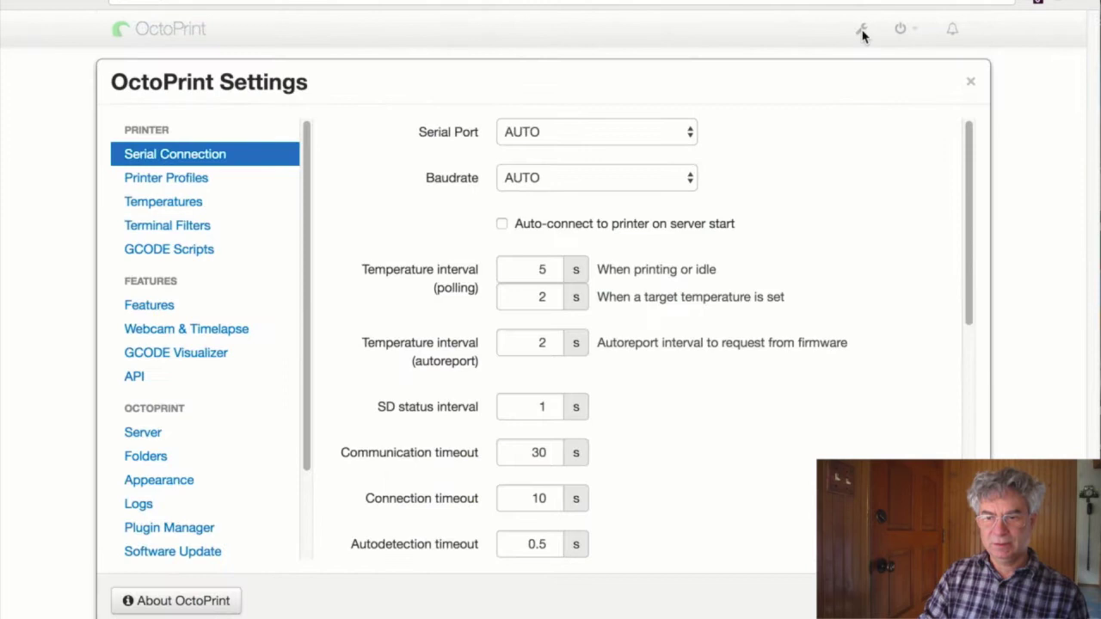
scroll(190, 280, "down", 3)
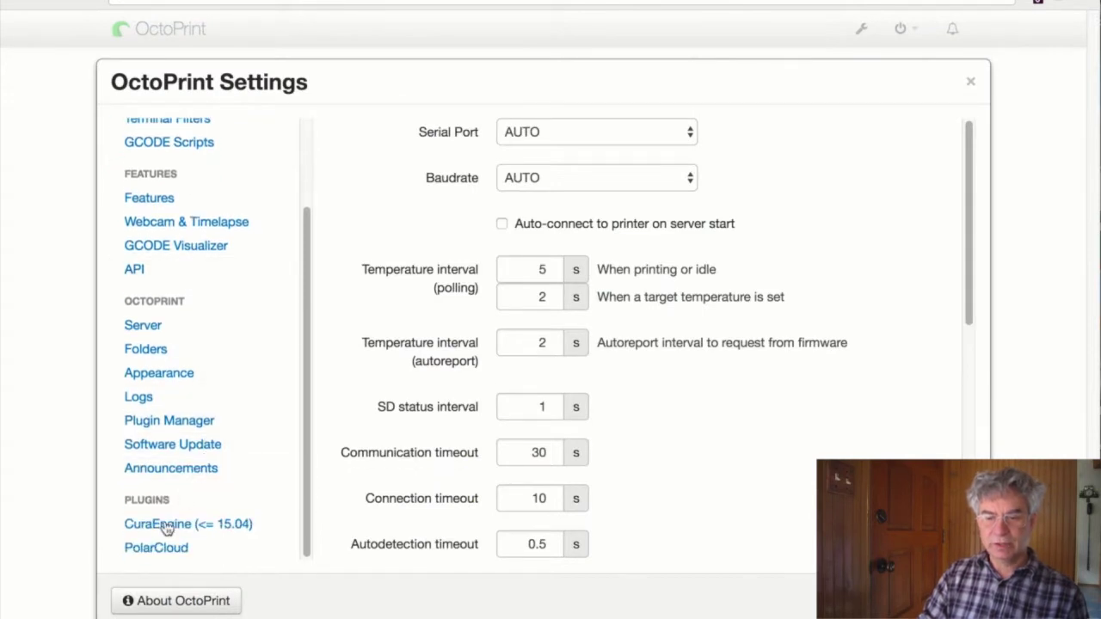
left_click(161, 551)
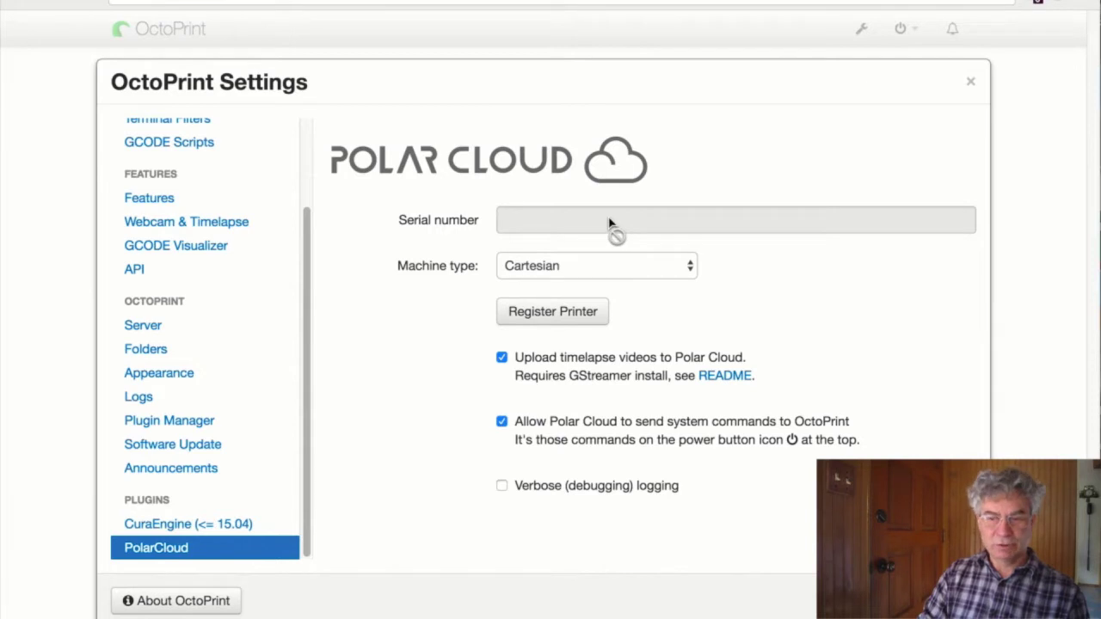
left_click(658, 273)
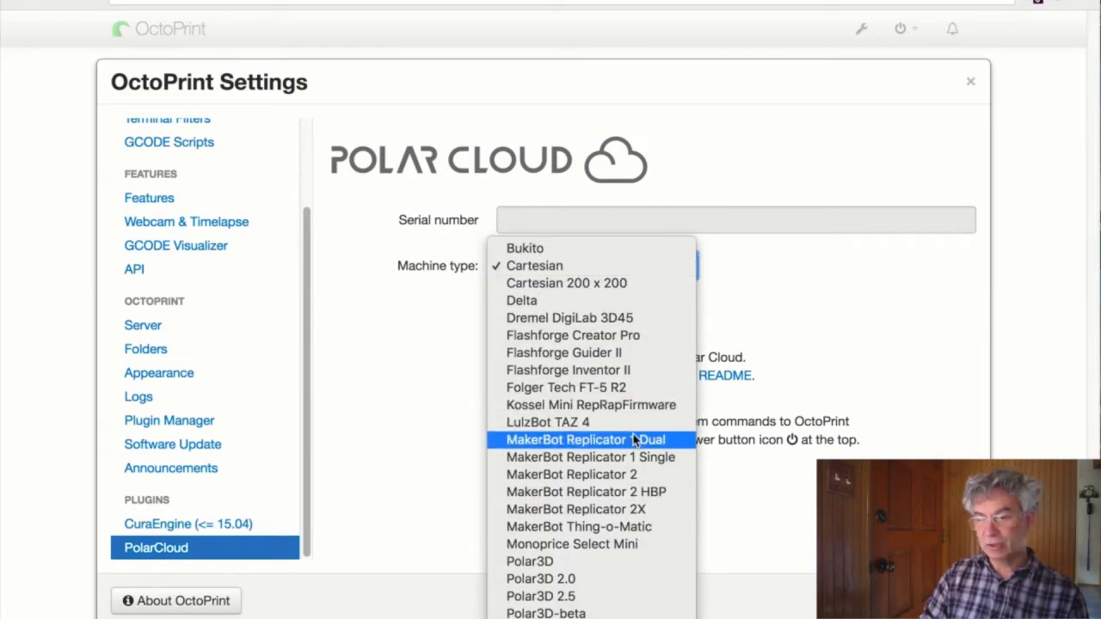
scroll(633, 439, "down", 1)
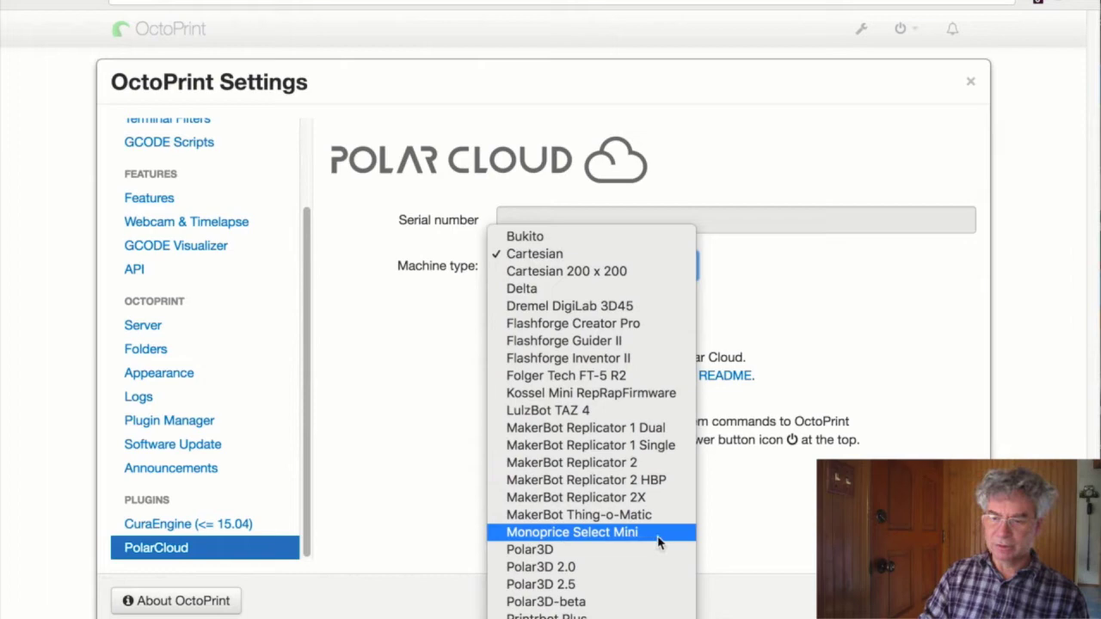
- Choose Monoprice Select Mini, register using the Polar account e-mail and PIN, and close Settings
left_click(656, 536)
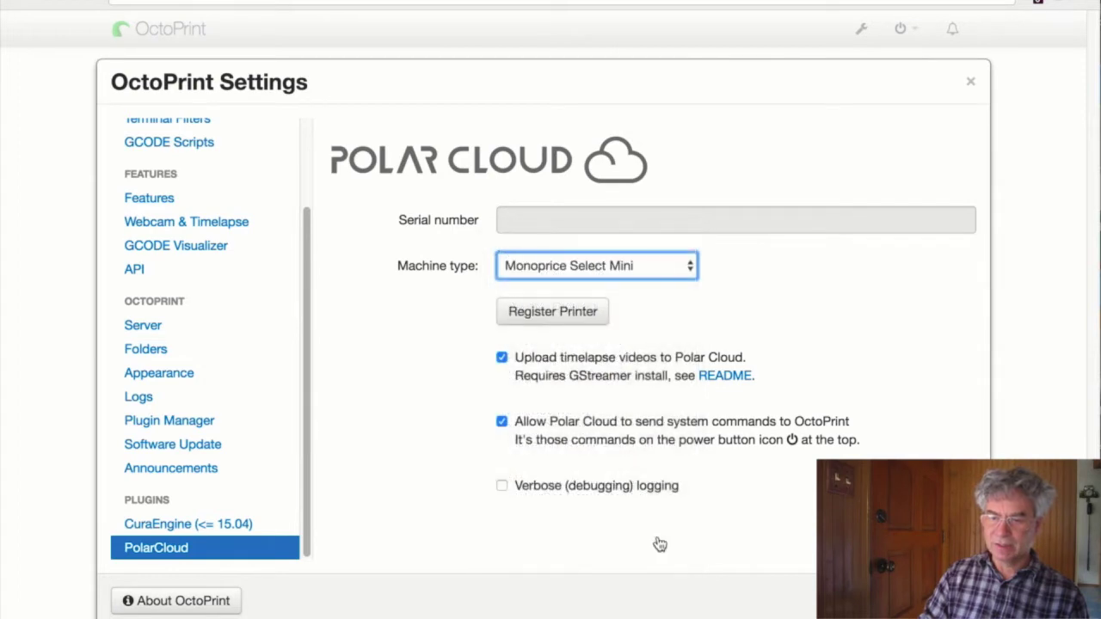
left_click(585, 323)
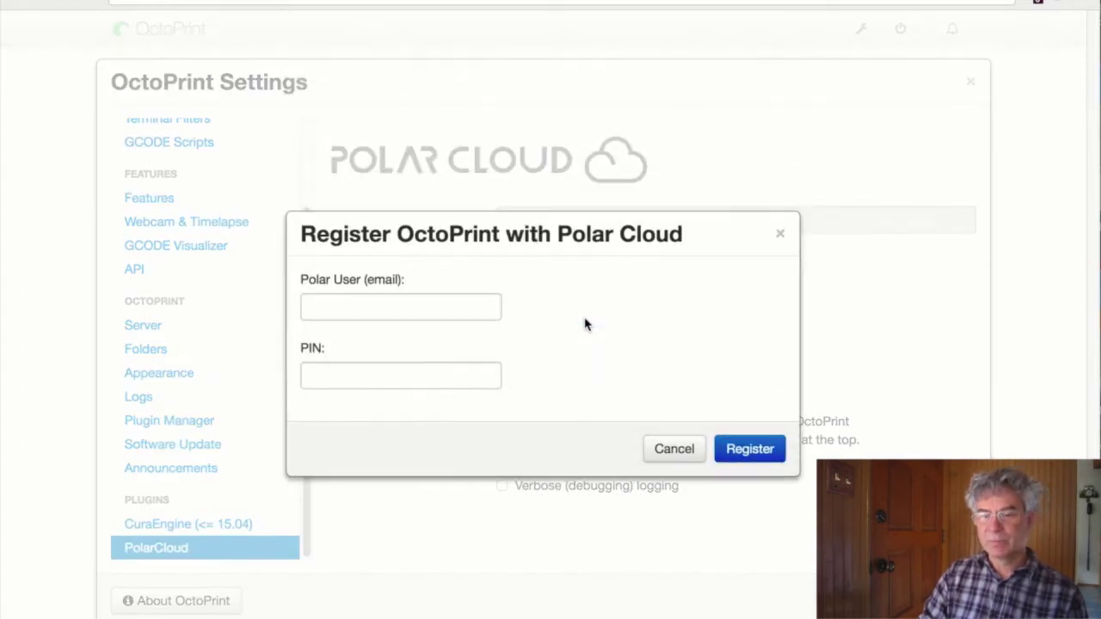
left_click(395, 308)
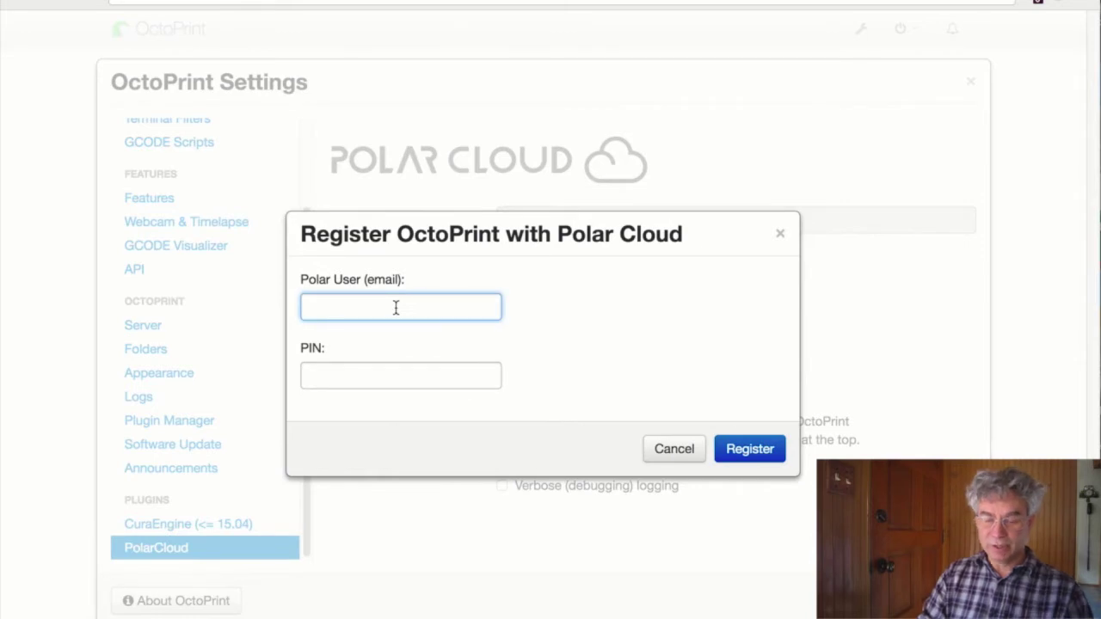
key("super+v")
left_click(342, 379)
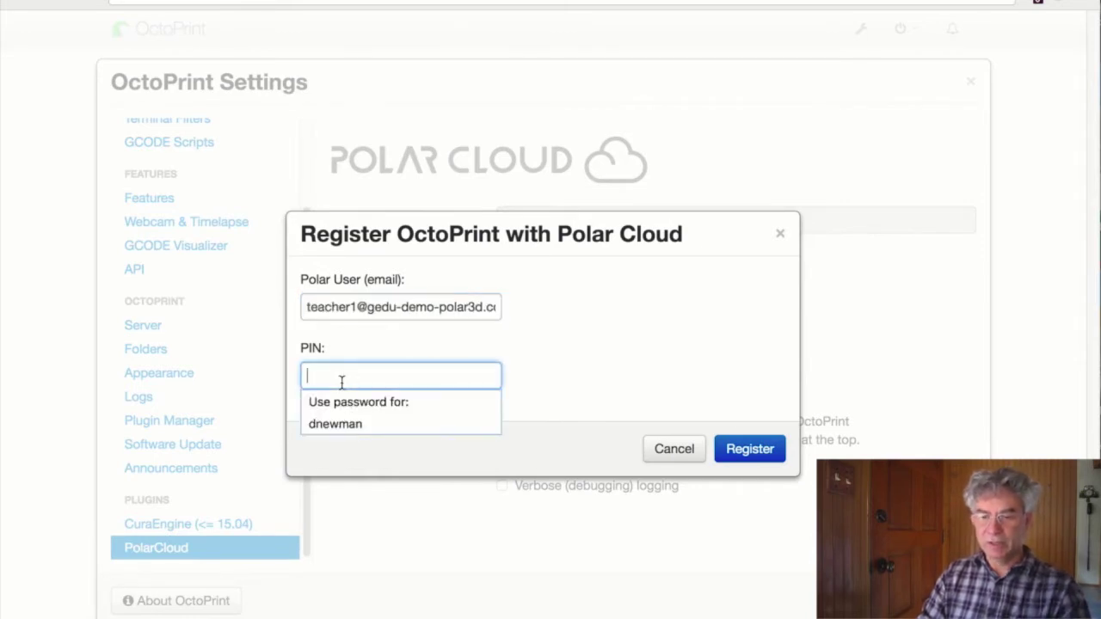
type("1234")
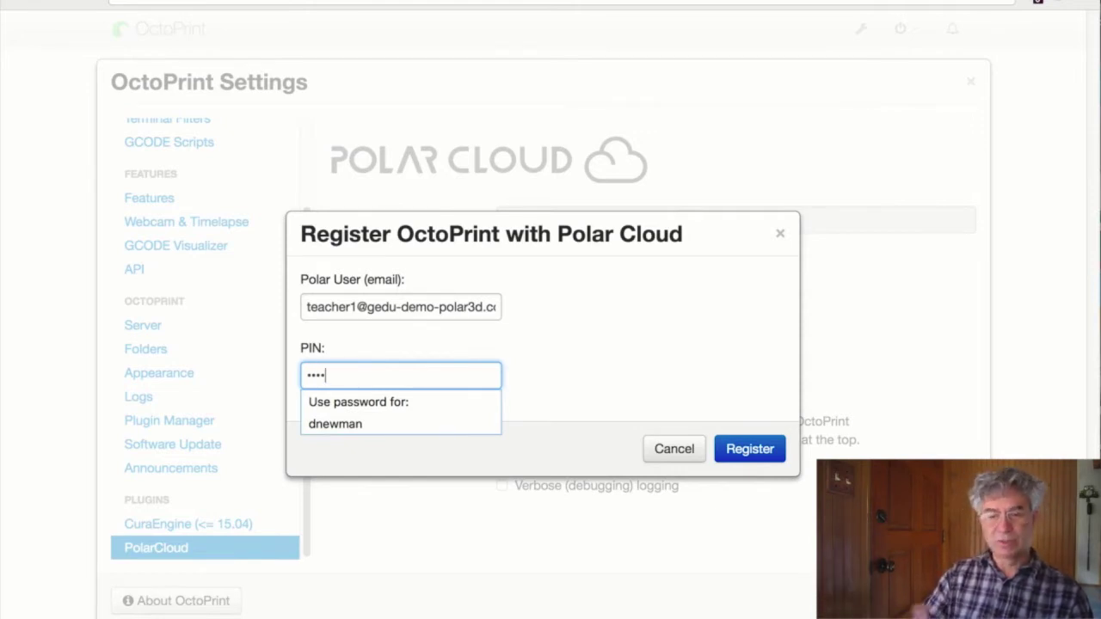
left_click(745, 449)
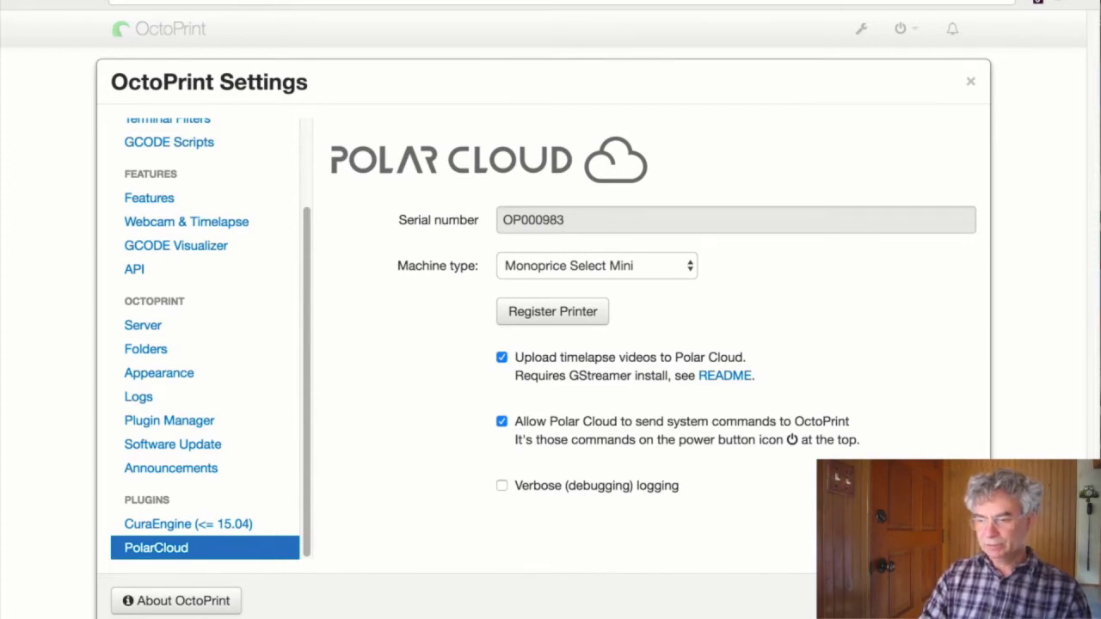
left_click(954, 600)
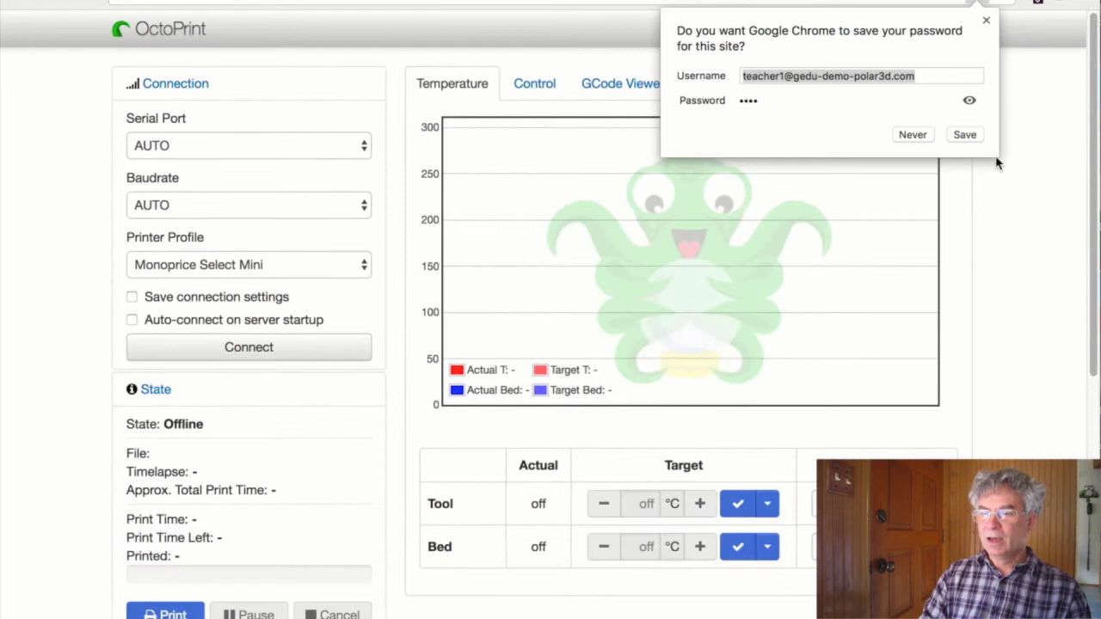
left_click(986, 20)
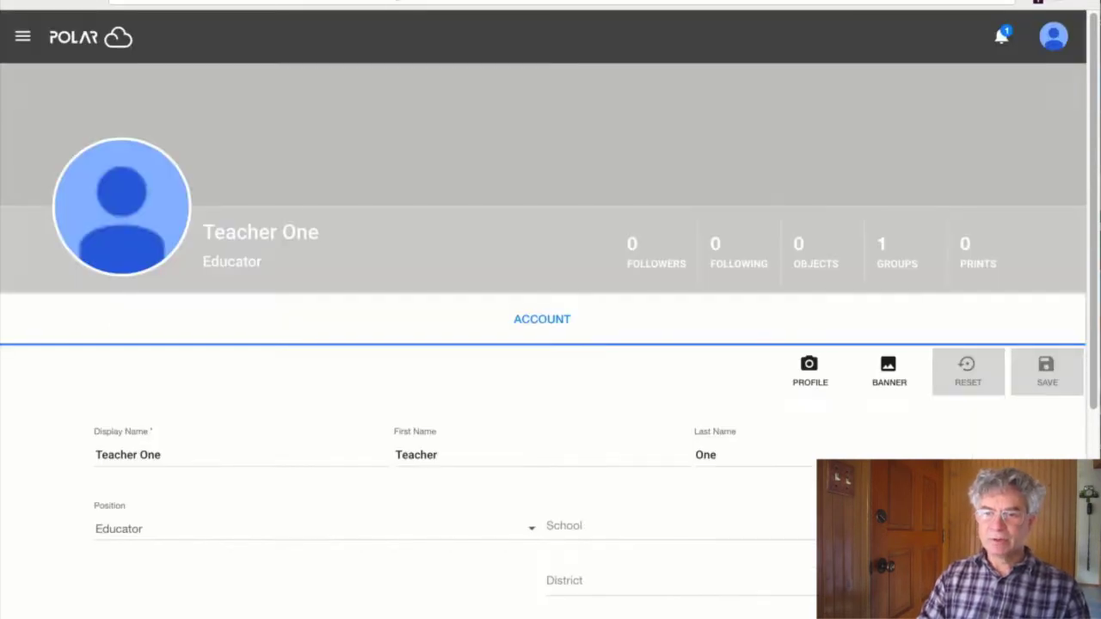
- Go to the Printers page through Polar Cloud's navigation drawer
left_click(23, 36)
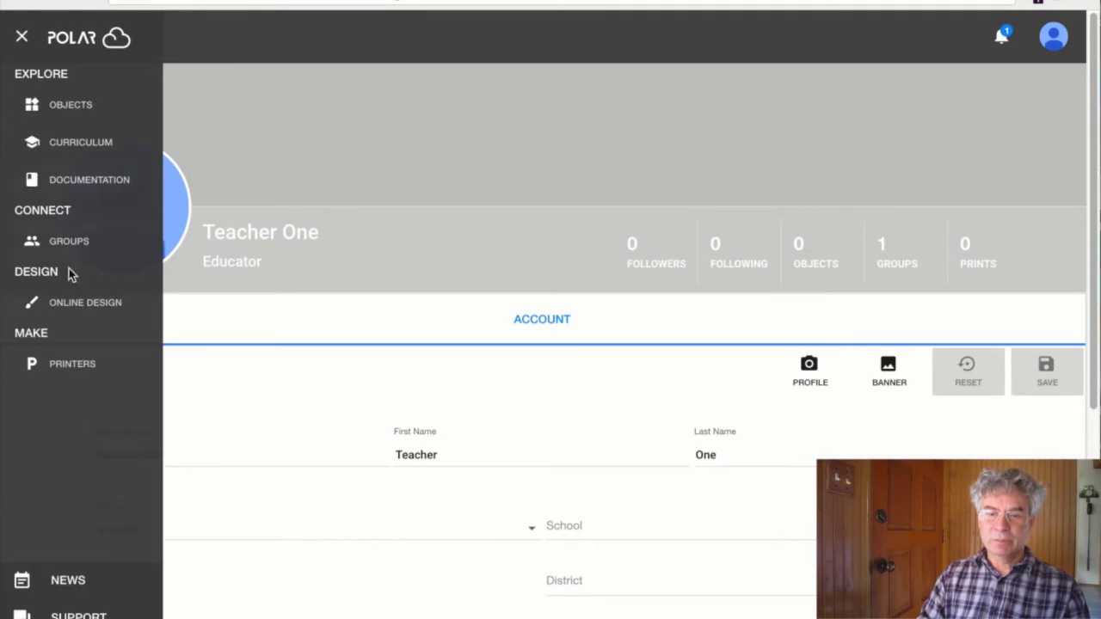
left_click(35, 46)
left_click(31, 48)
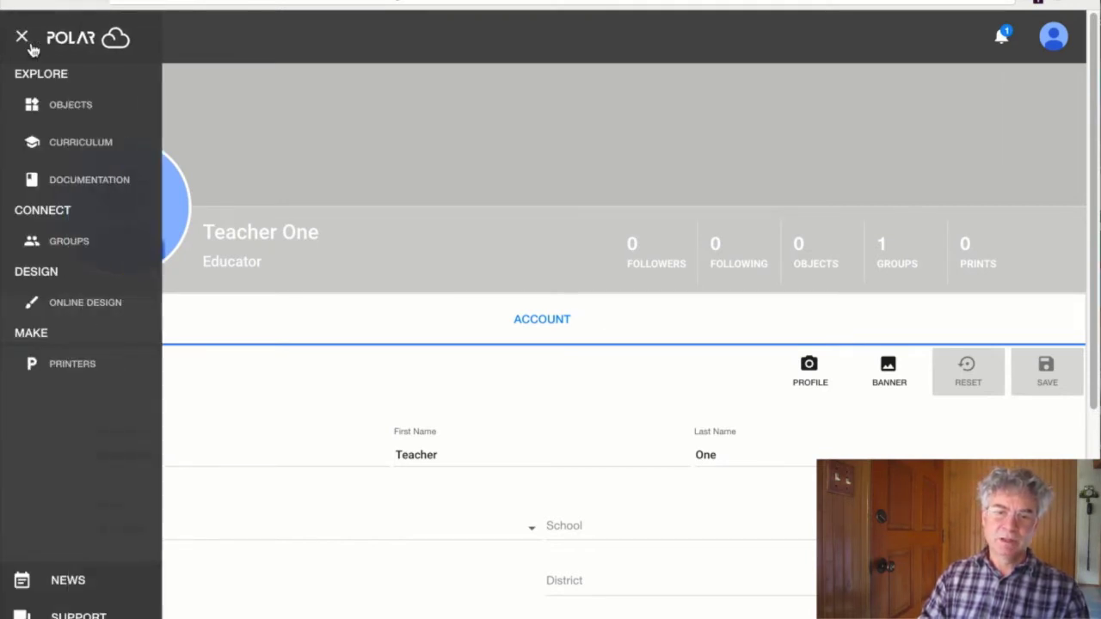
left_click(86, 369)
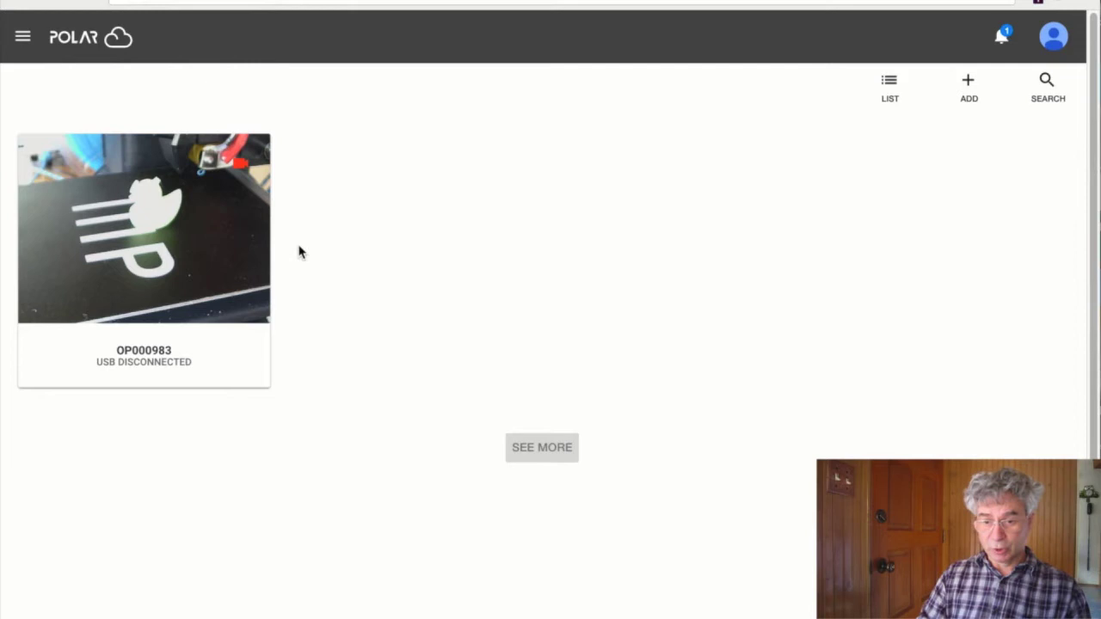
- Open OP000983's page, connect it, and reload until it reads READY TO PRINT
left_click(248, 263)
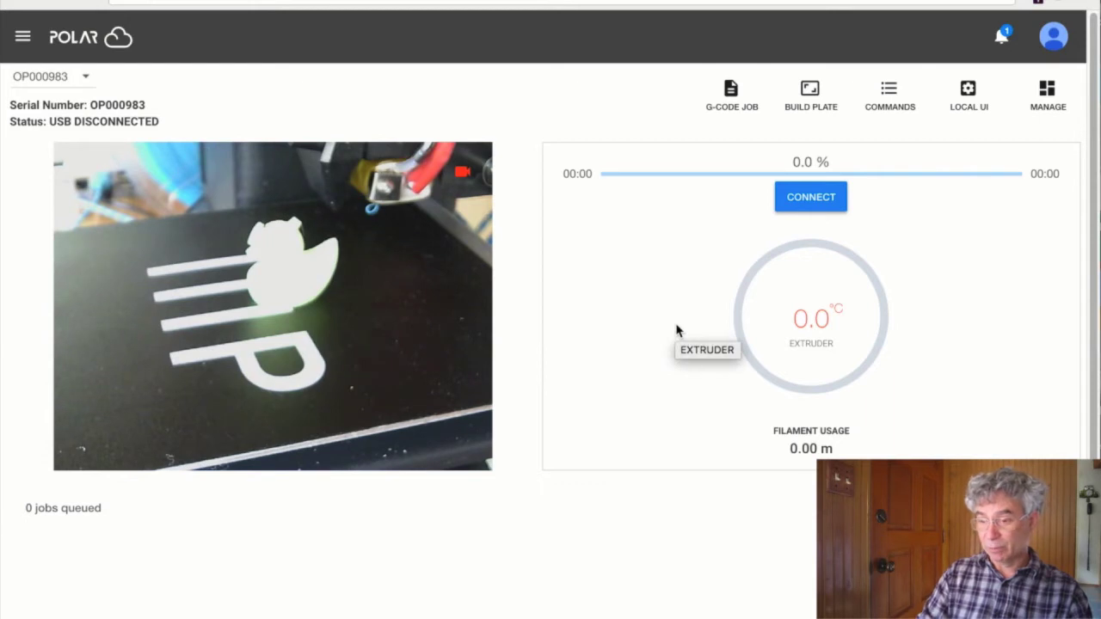
left_click(827, 207)
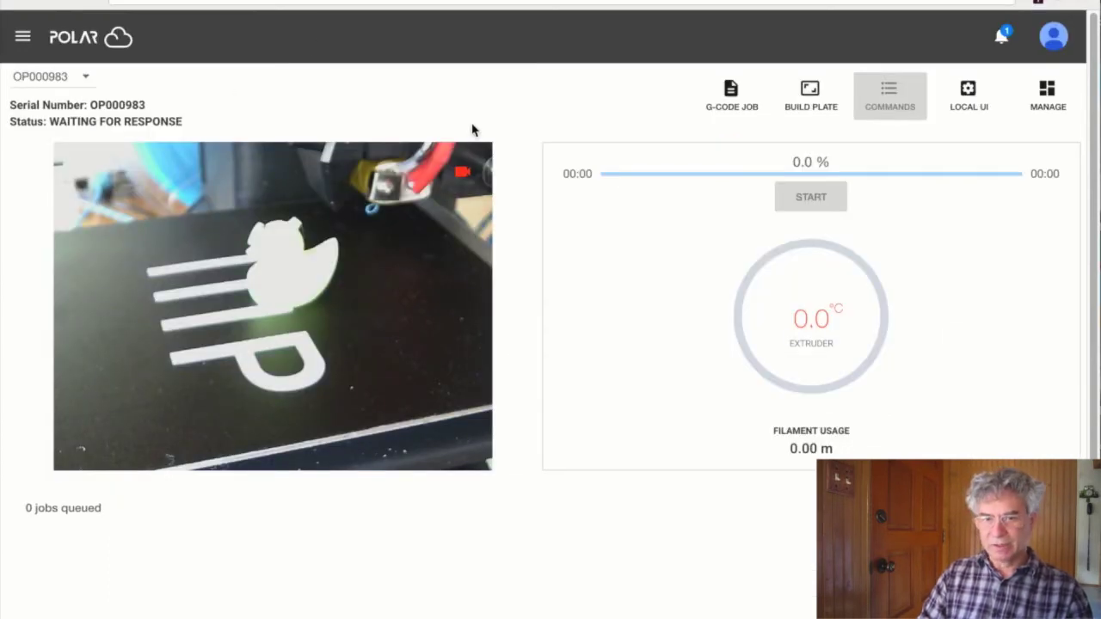
left_click(63, 7)
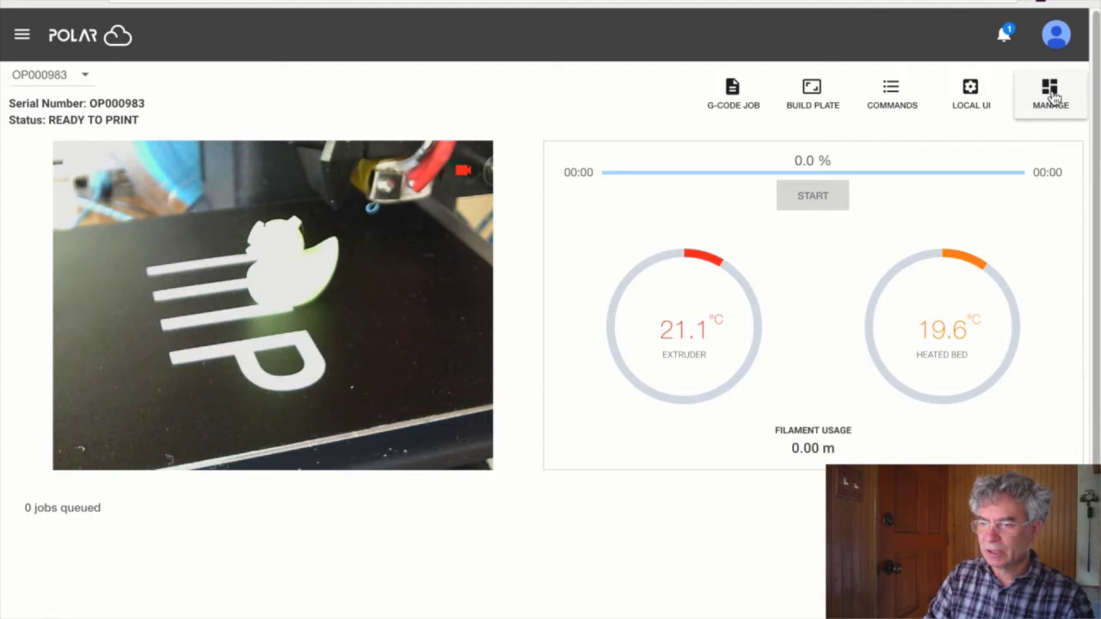
- Open OP000983's settings form and browse the Make list without changing it
left_click(1050, 95)
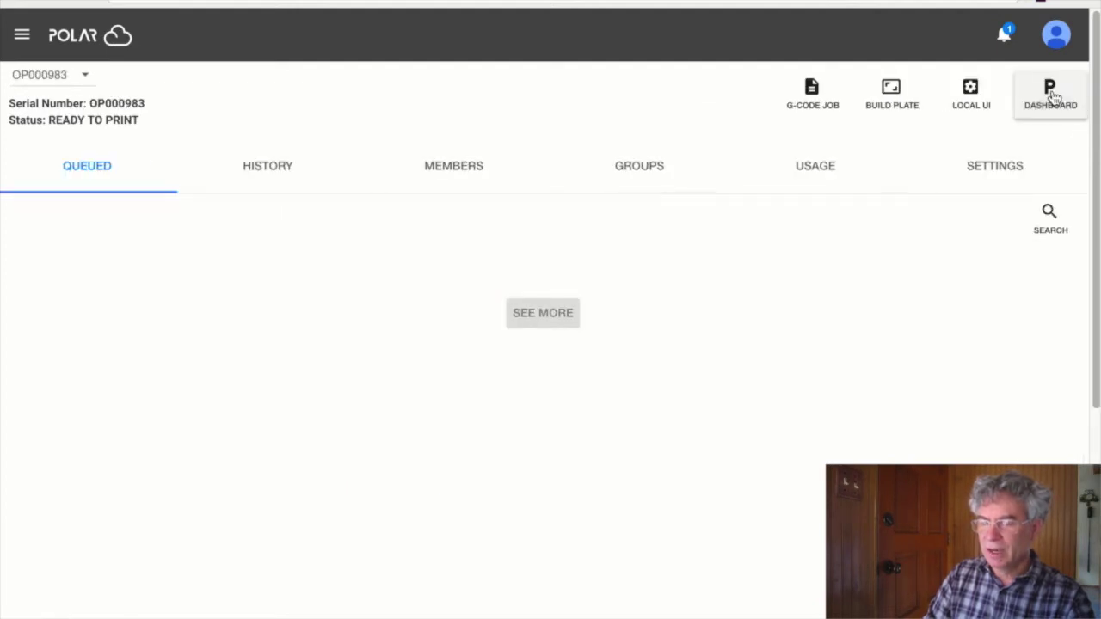
left_click(995, 170)
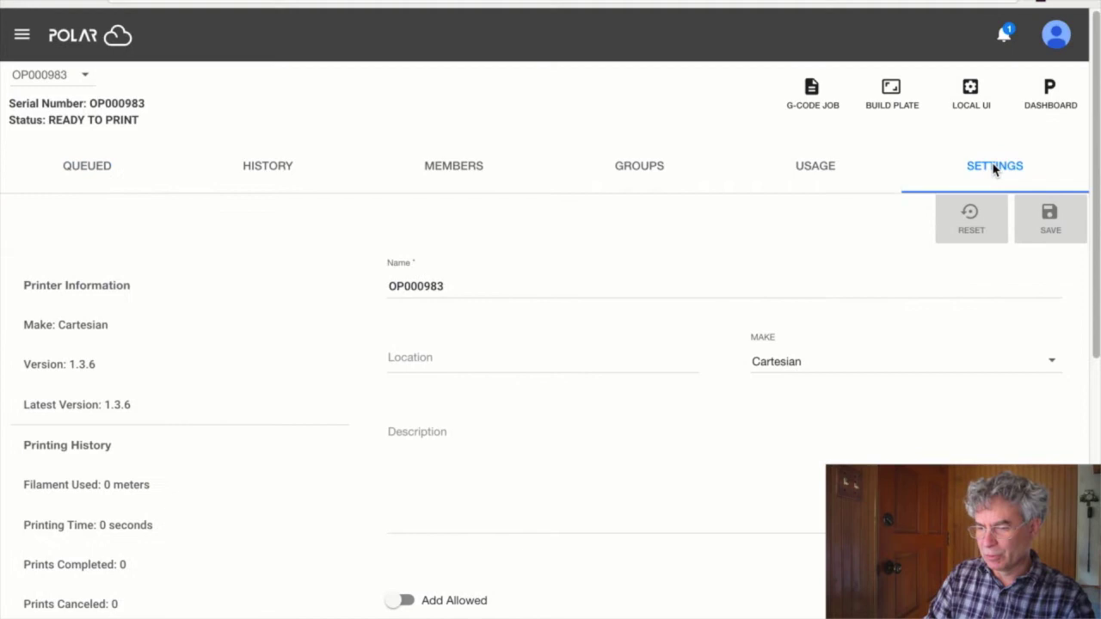
left_click(876, 373)
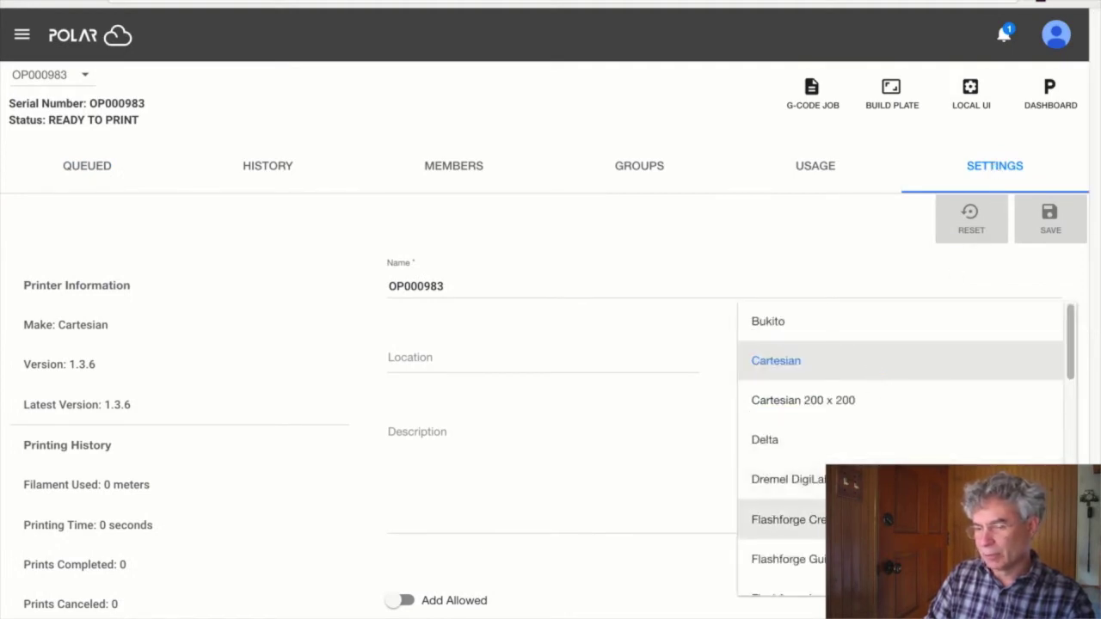
scroll(900, 447, "down", 4)
scroll(900, 447, "up", 3)
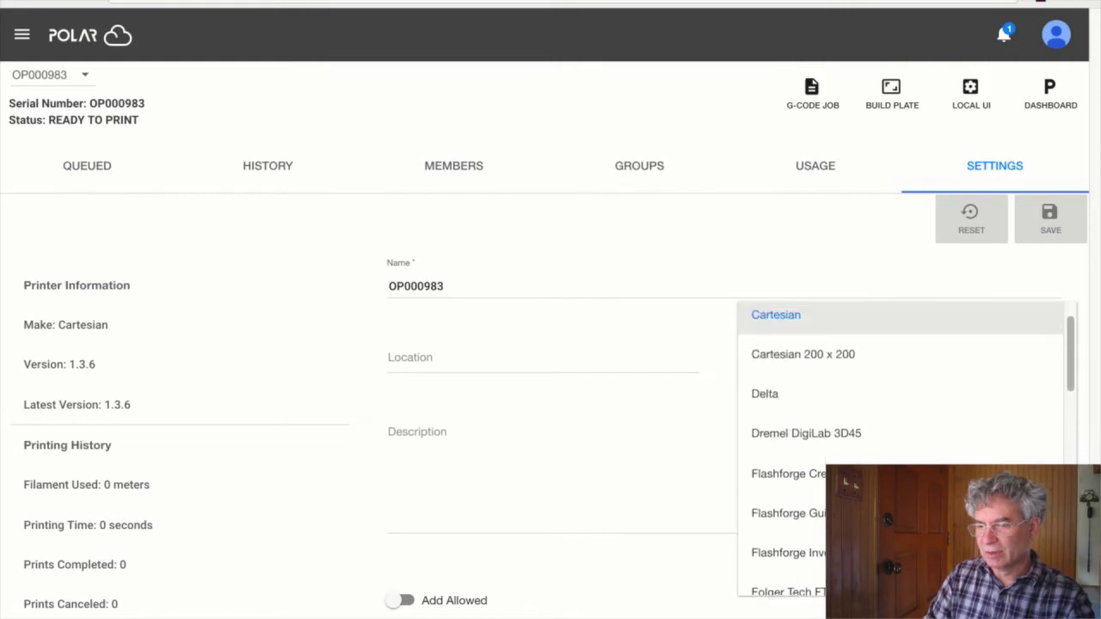
left_click(698, 256)
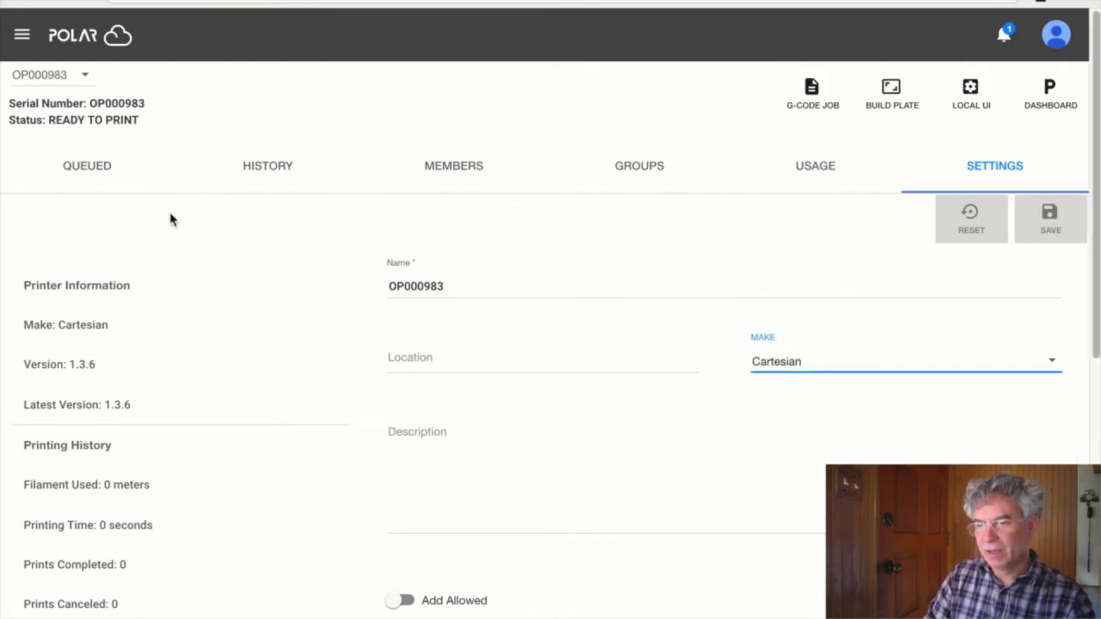
left_click(1054, 103)
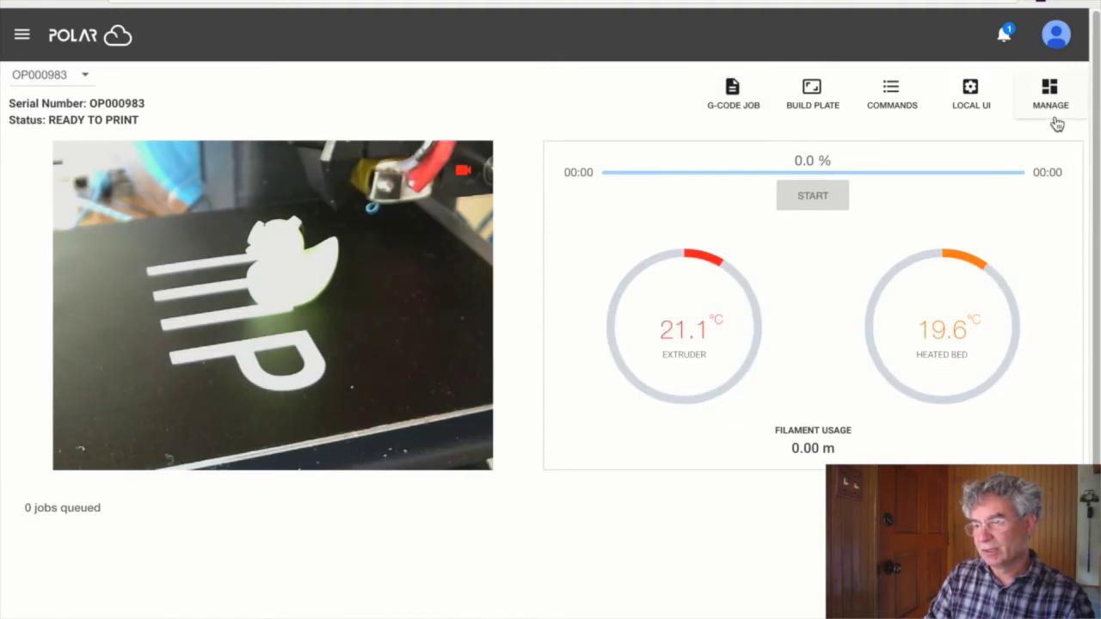
left_click(1051, 108)
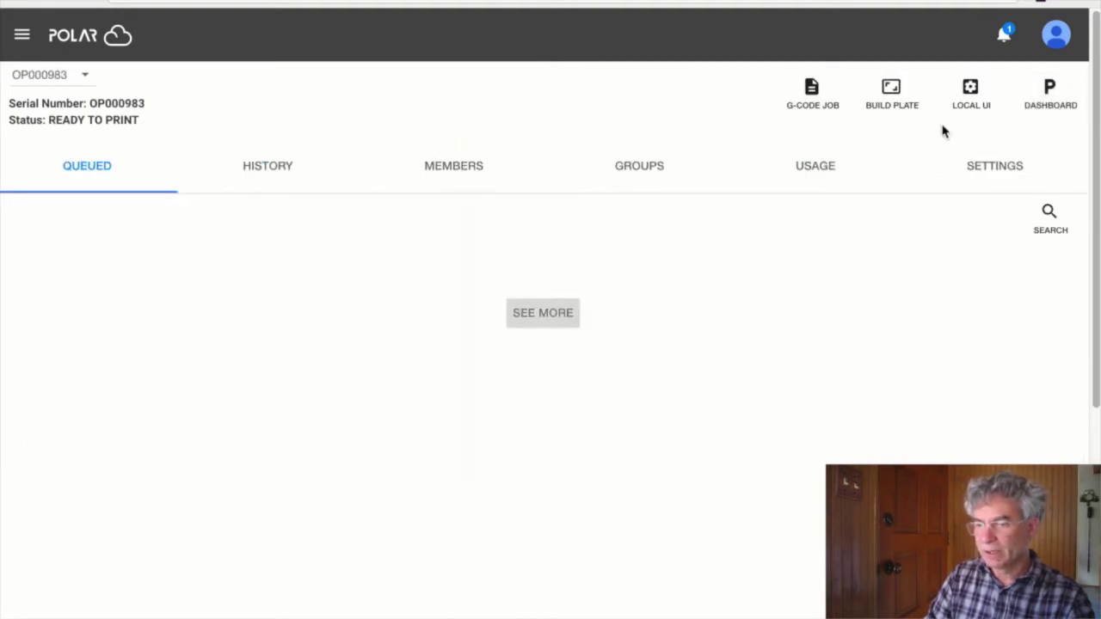
- Set the printer make to Monoprice Select Mini and save the settings
left_click(1026, 177)
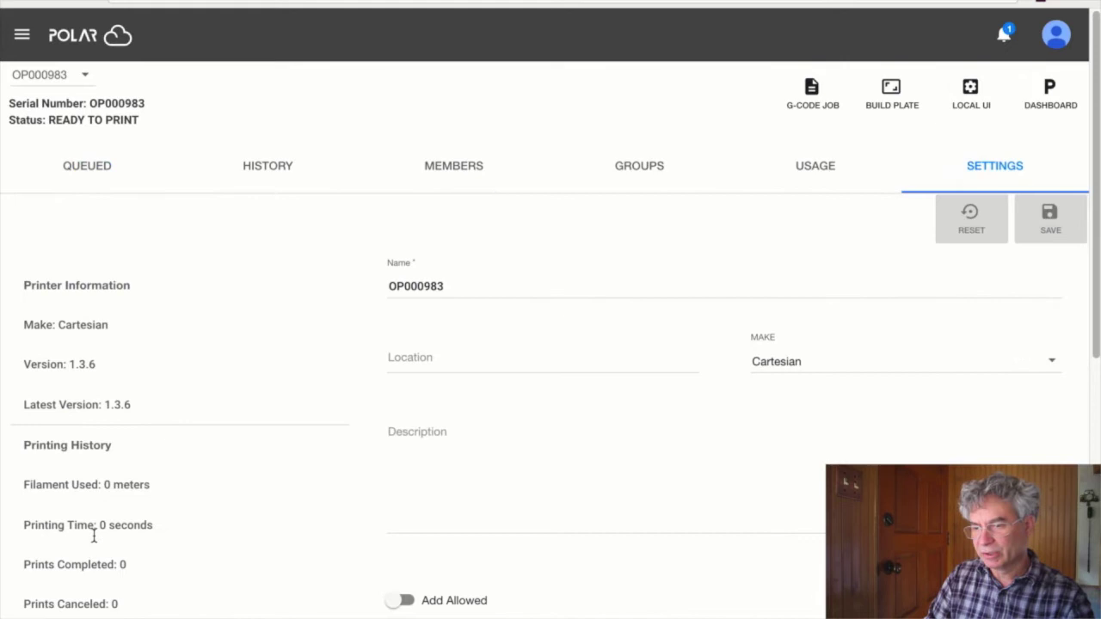
left_click(887, 372)
scroll(886, 404, "down", 1)
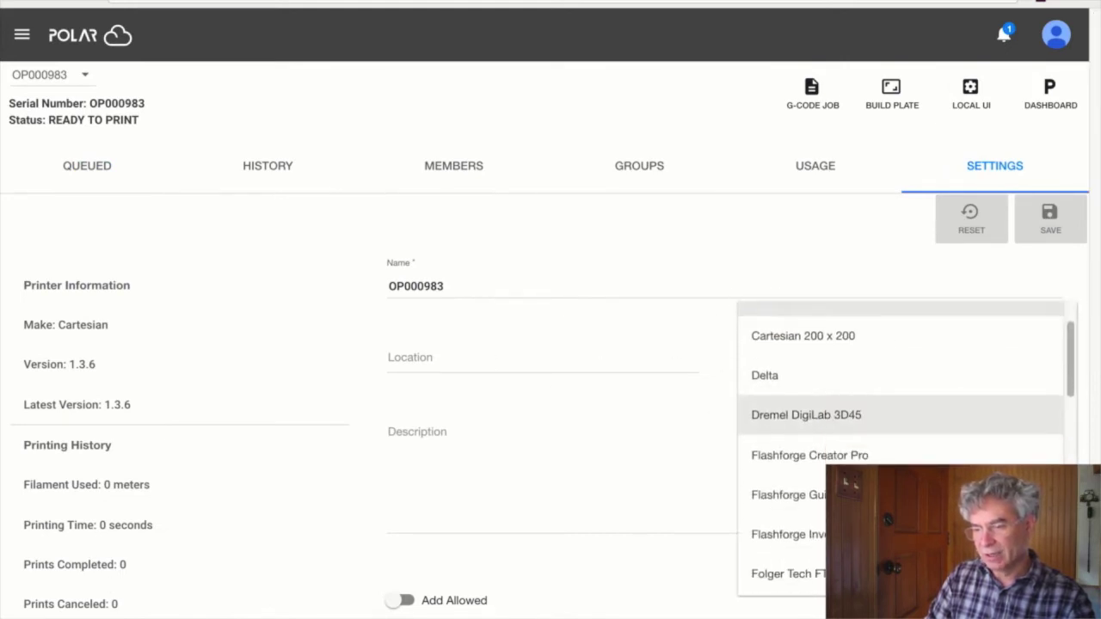
scroll(860, 464, "down", 4)
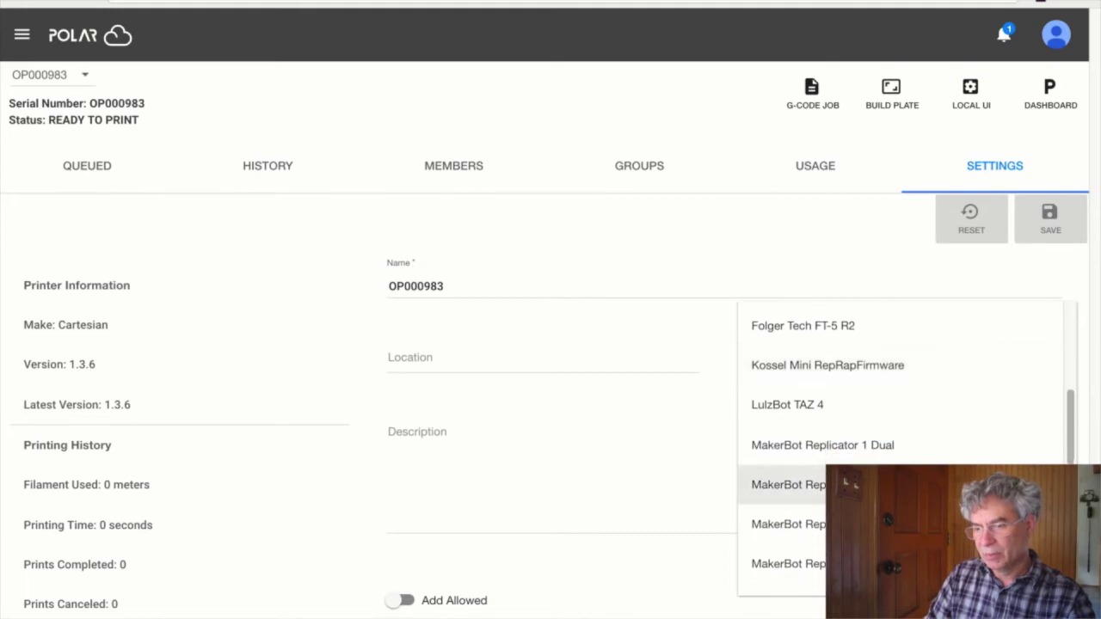
scroll(860, 481, "down", 3)
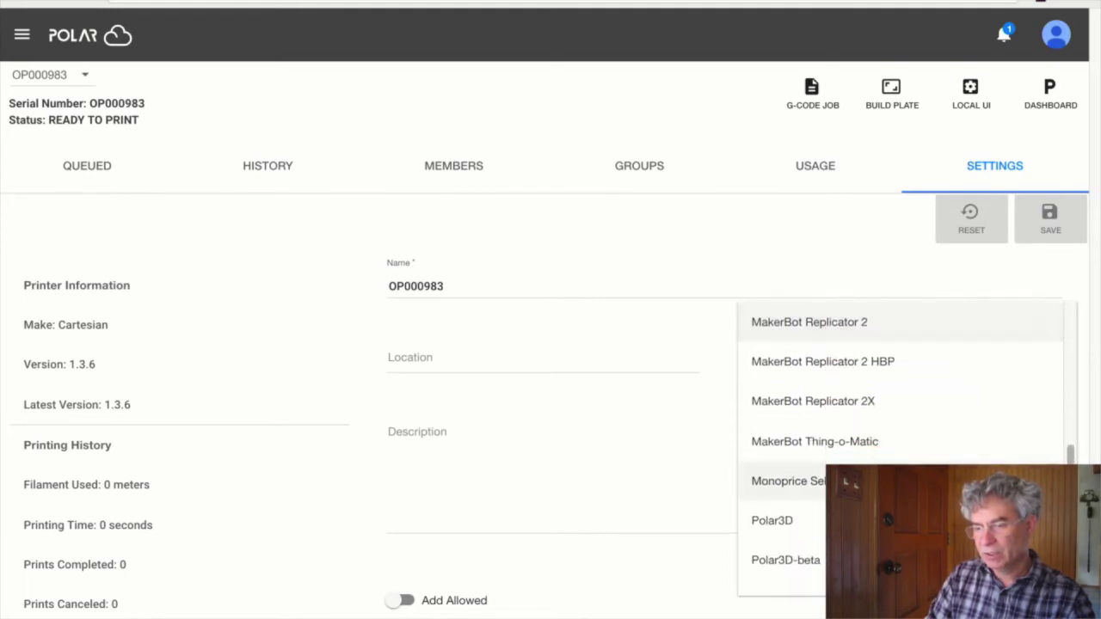
left_click(860, 481)
left_click(1049, 226)
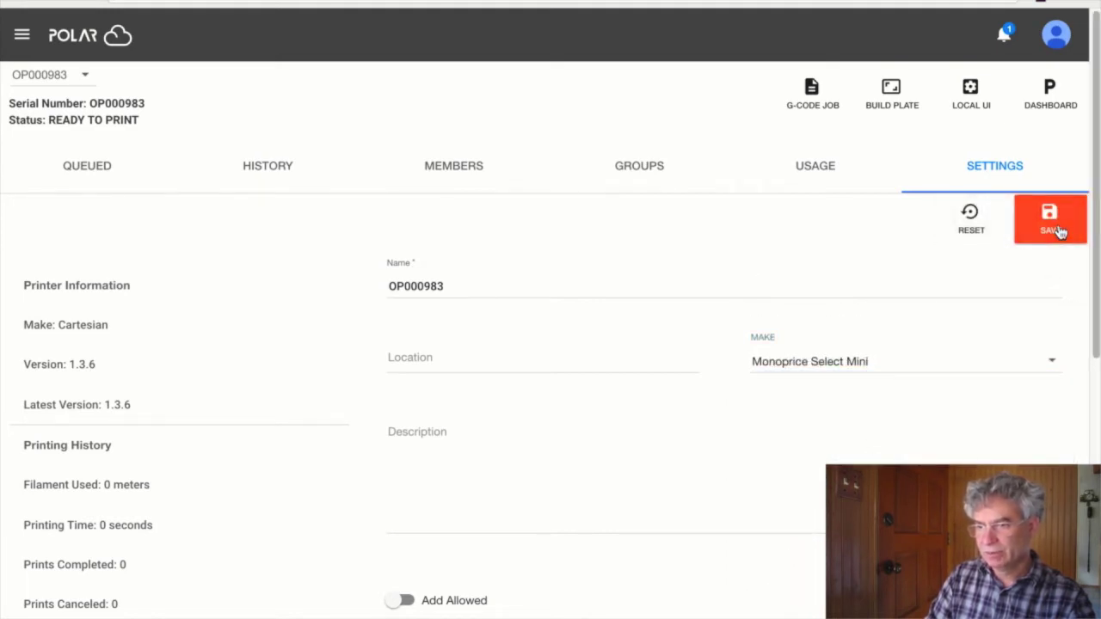
- Search Polar Cloud's public objects for 'duck' and open the Cloud_Duck model page
left_click(22, 36)
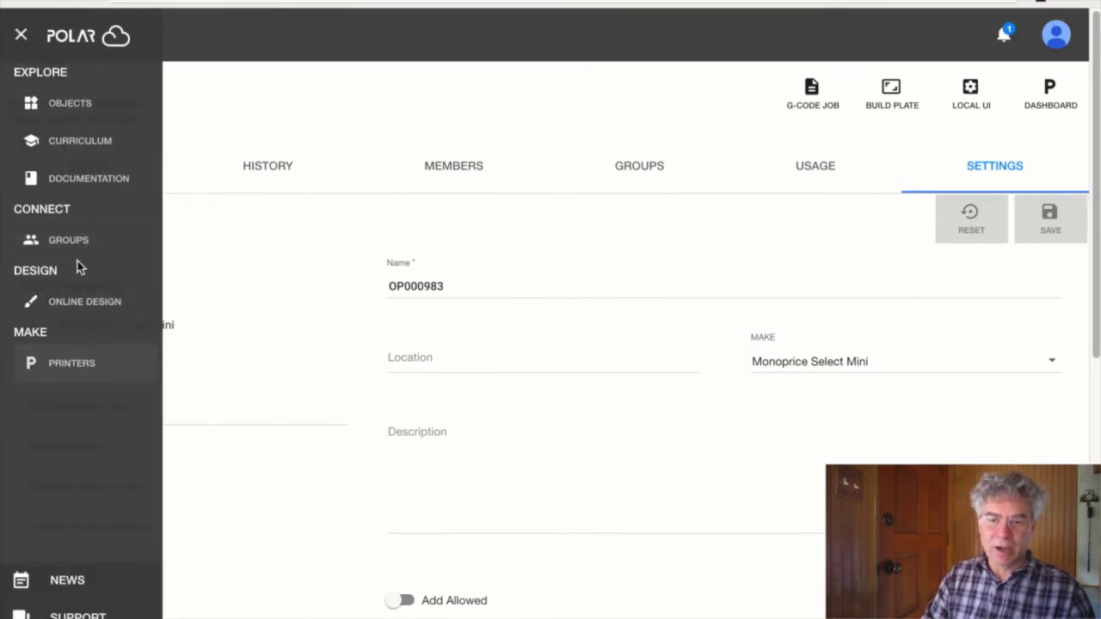
left_click(67, 104)
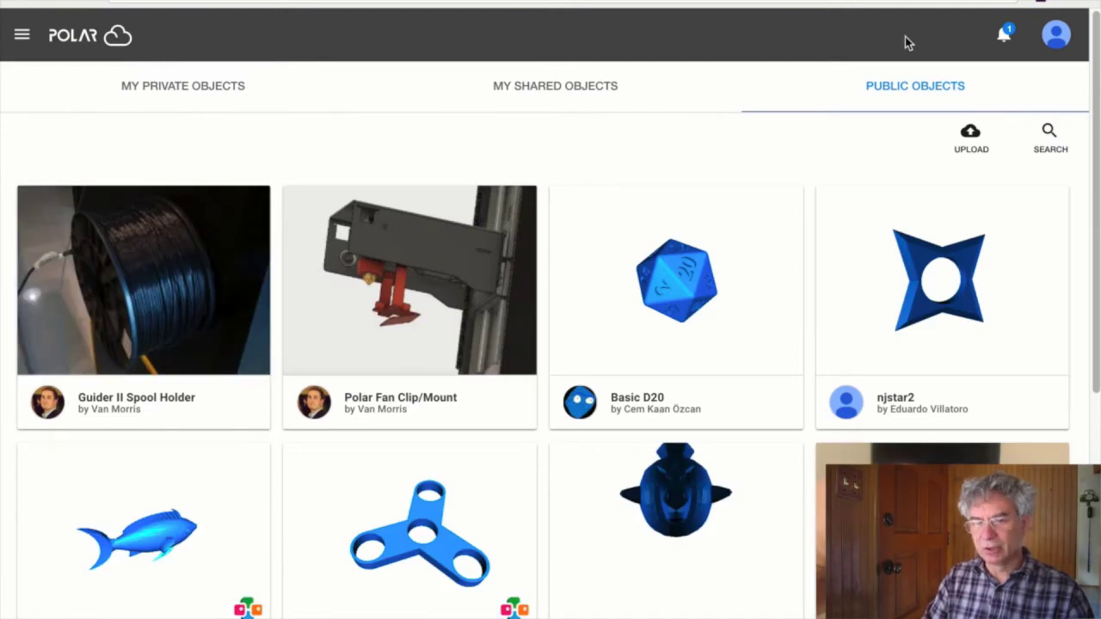
left_click(196, 88)
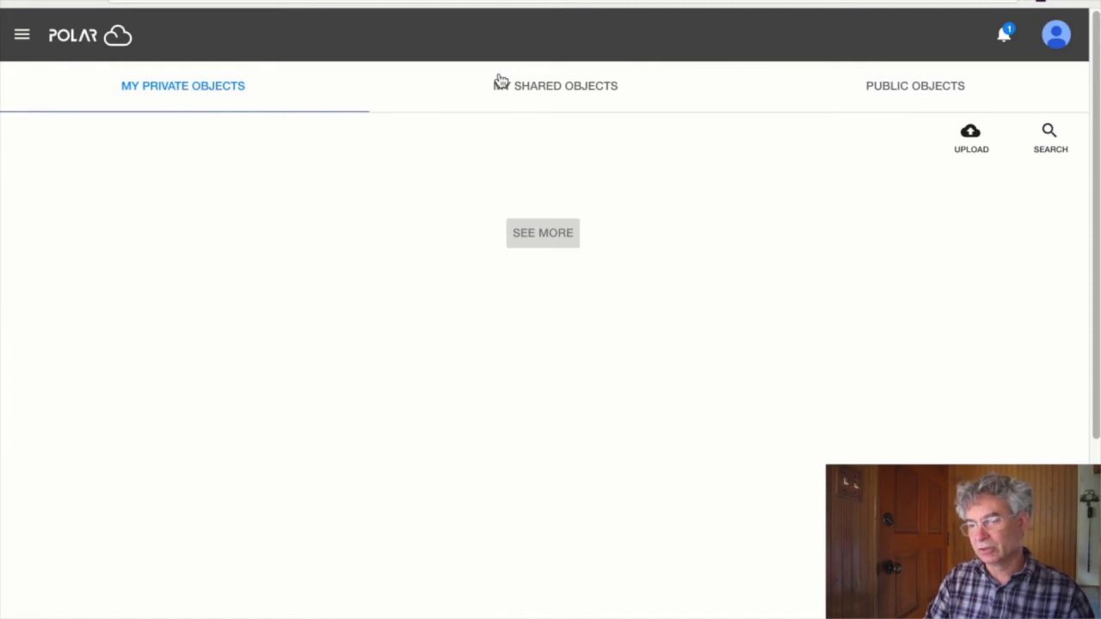
left_click(891, 89)
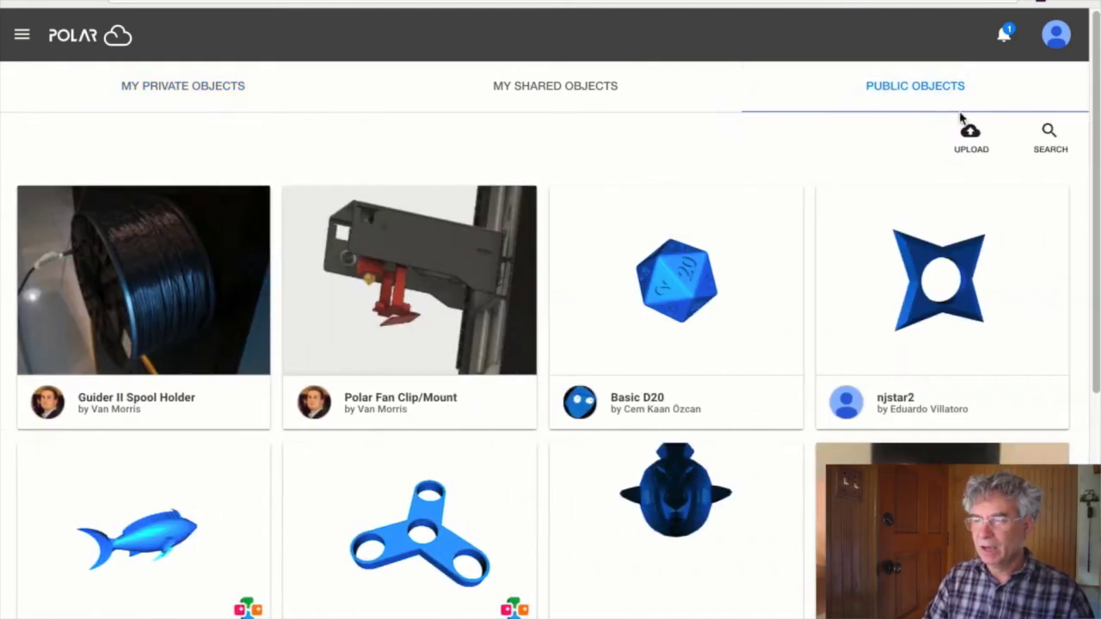
left_click(1046, 140)
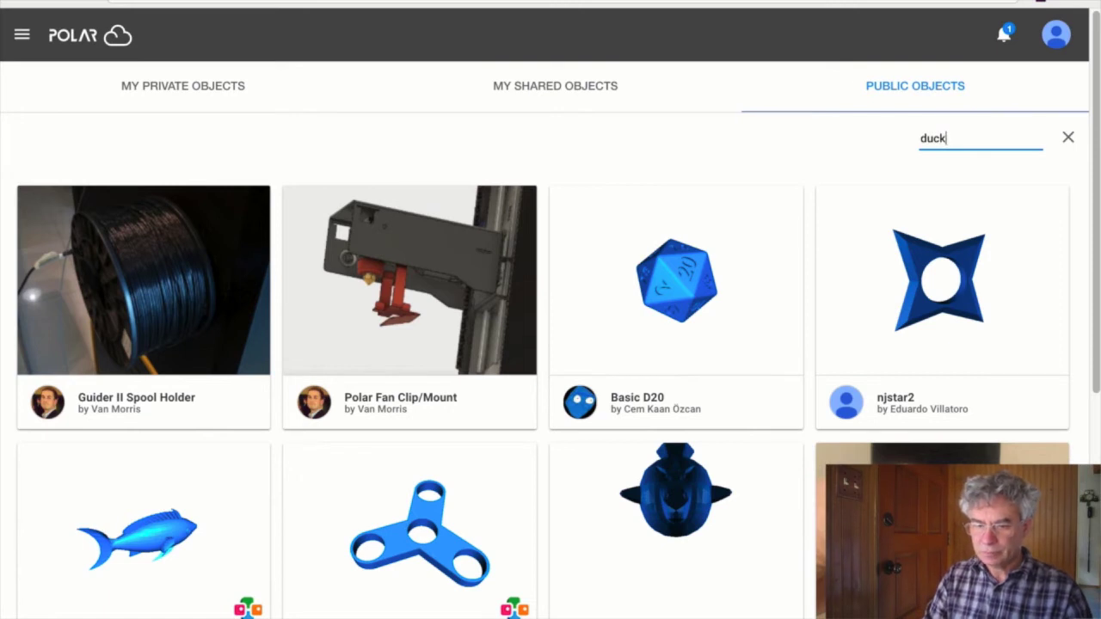
key("Return")
left_click(194, 340)
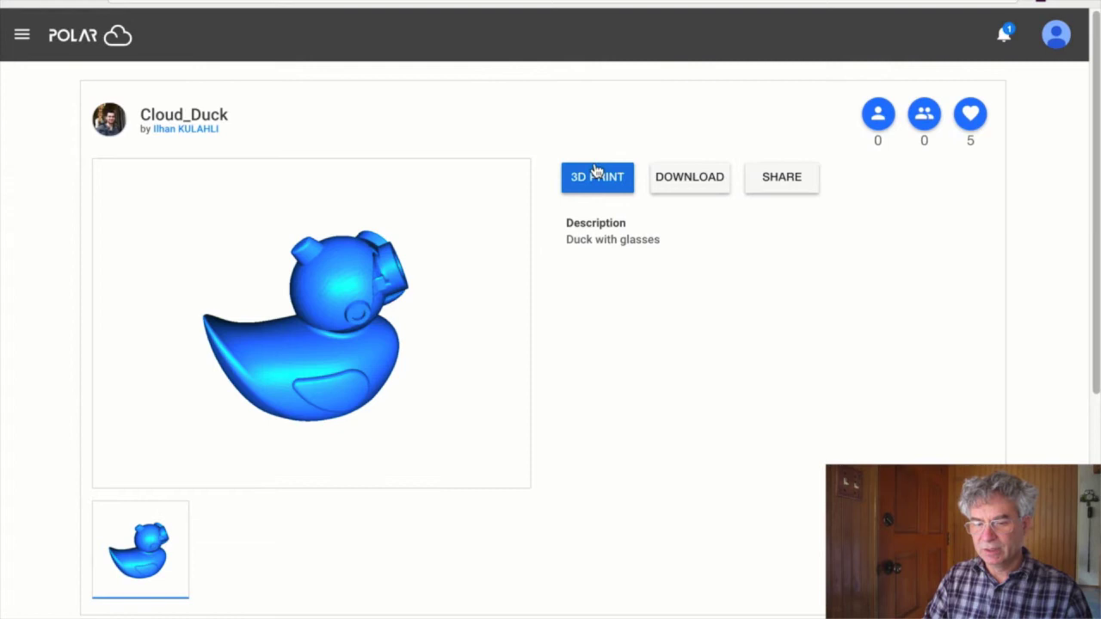
scroll(459, 452, "down", 3)
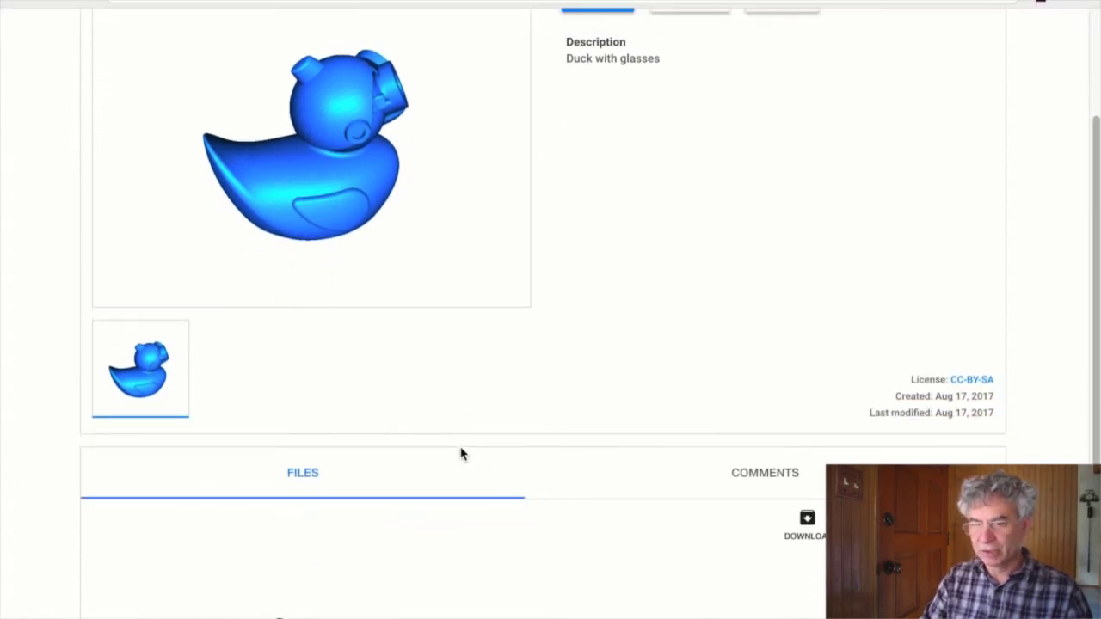
scroll(459, 452, "up", 3)
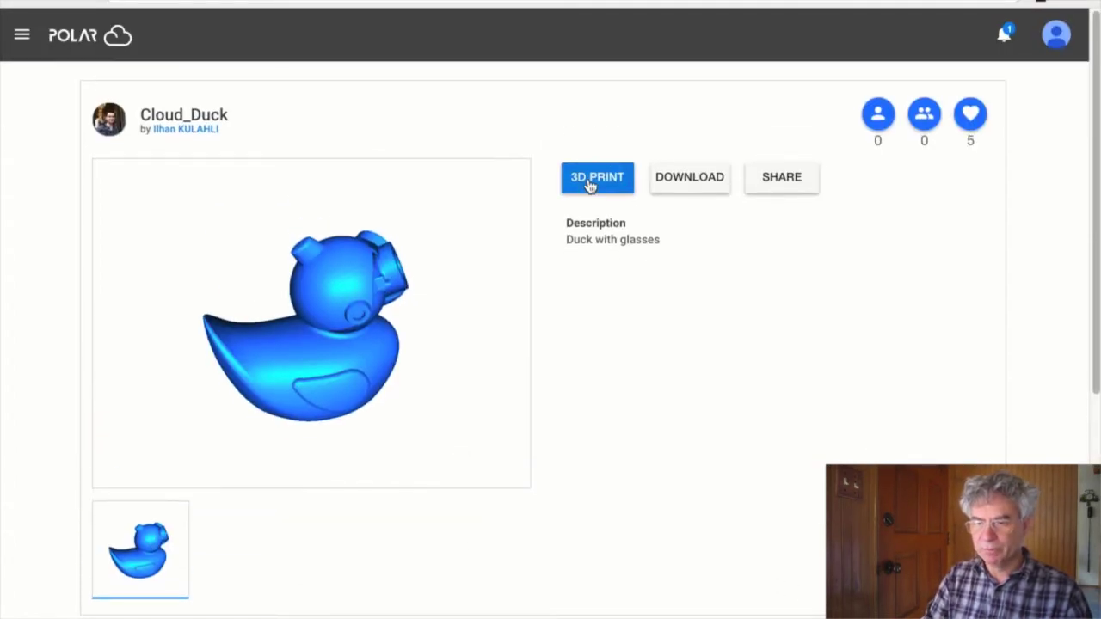
- Set up a Cloud_Duck job with the PLA 1.75mm - 0.20mm - Medium Quality profile and 50 °C platform
left_click(593, 179)
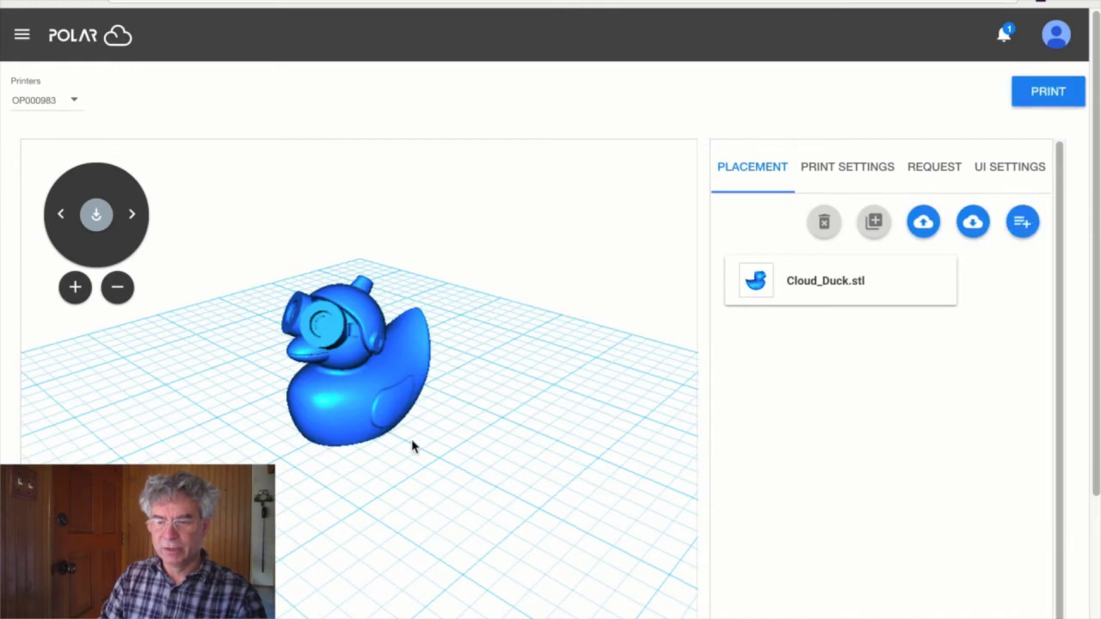
mouse_move(412, 446)
left_mouse_down()
mouse_move(533, 435)
mouse_move(344, 455)
mouse_move(393, 455)
left_mouse_up()
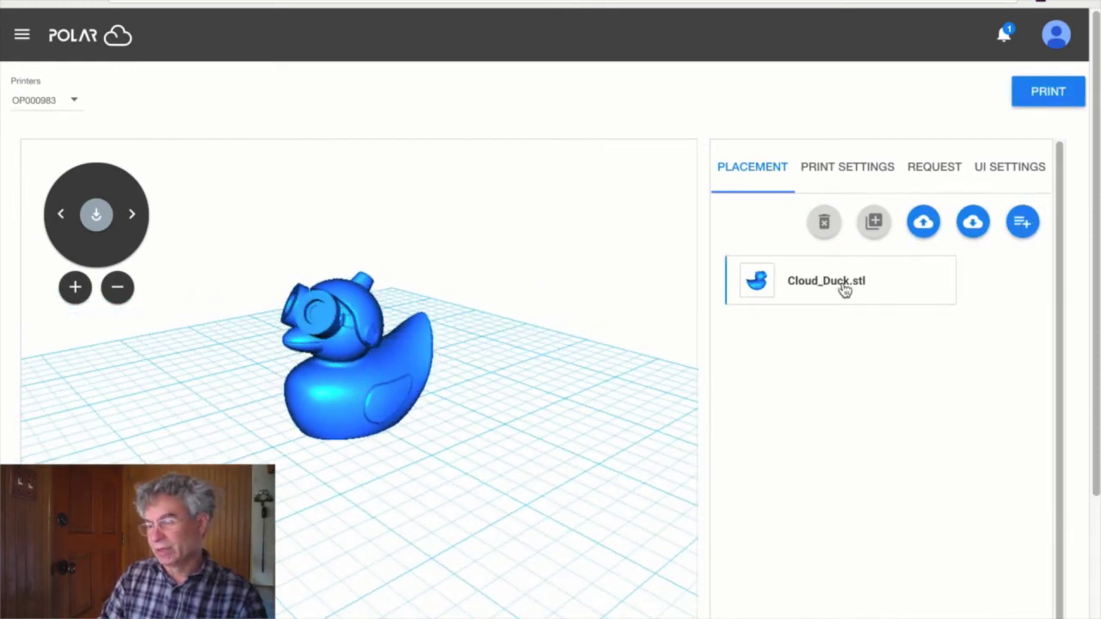
left_click(863, 180)
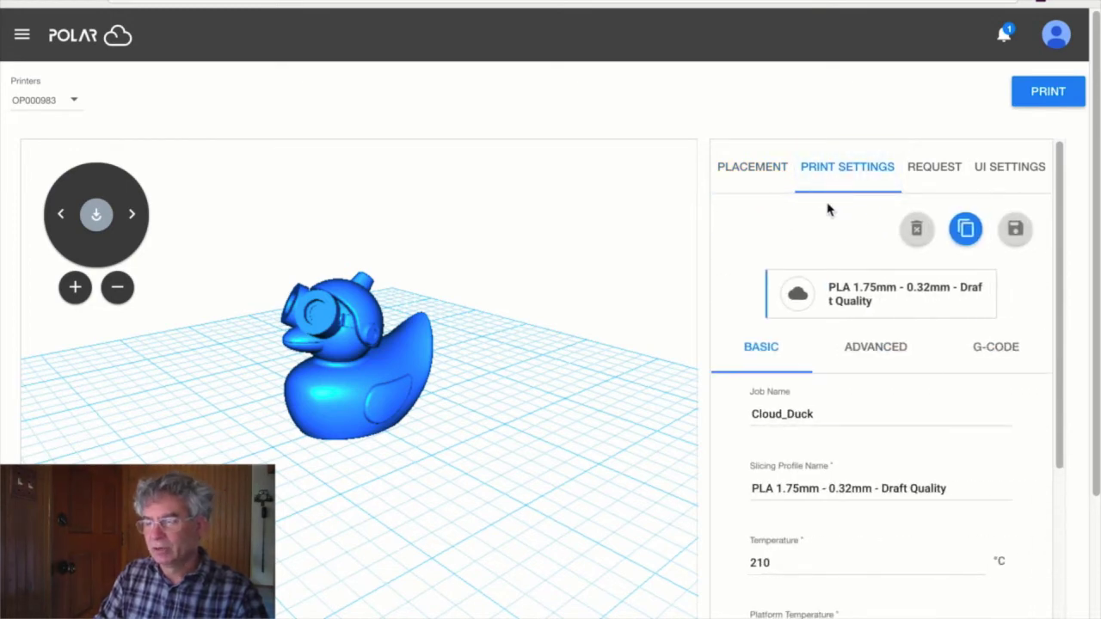
left_click(955, 314)
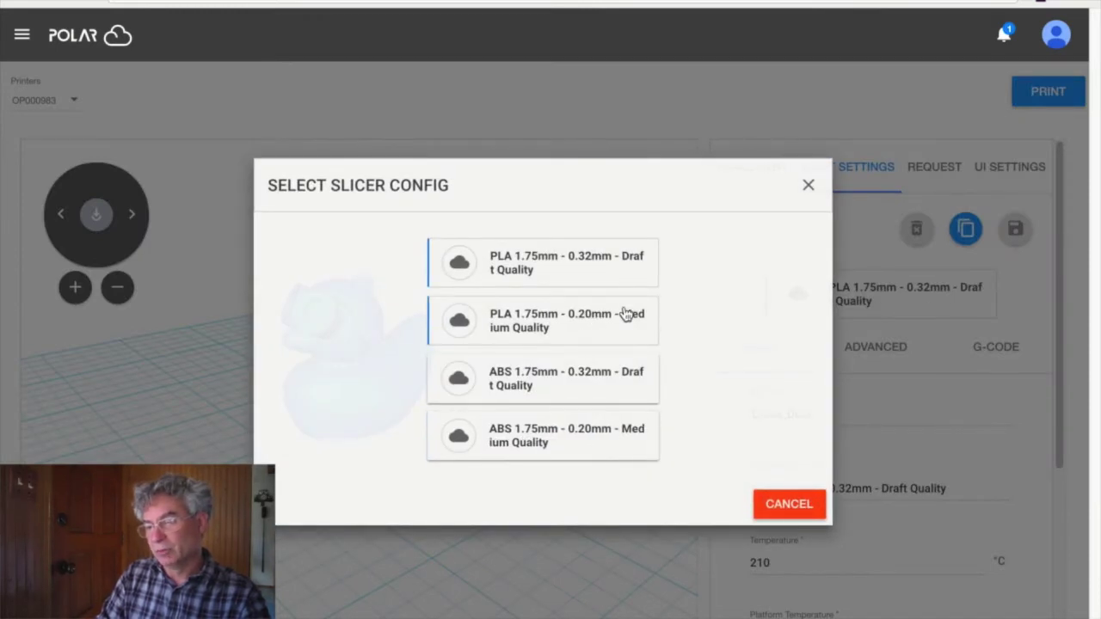
left_click(543, 331)
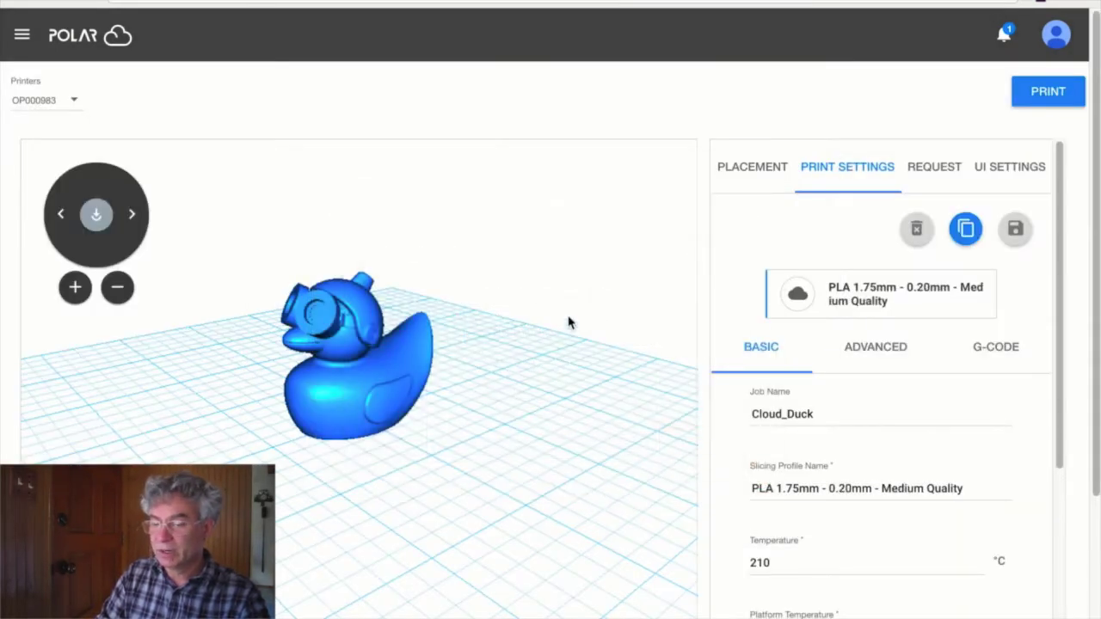
scroll(859, 361, "down", 1)
scroll(868, 407, "down", 2)
left_click(801, 395)
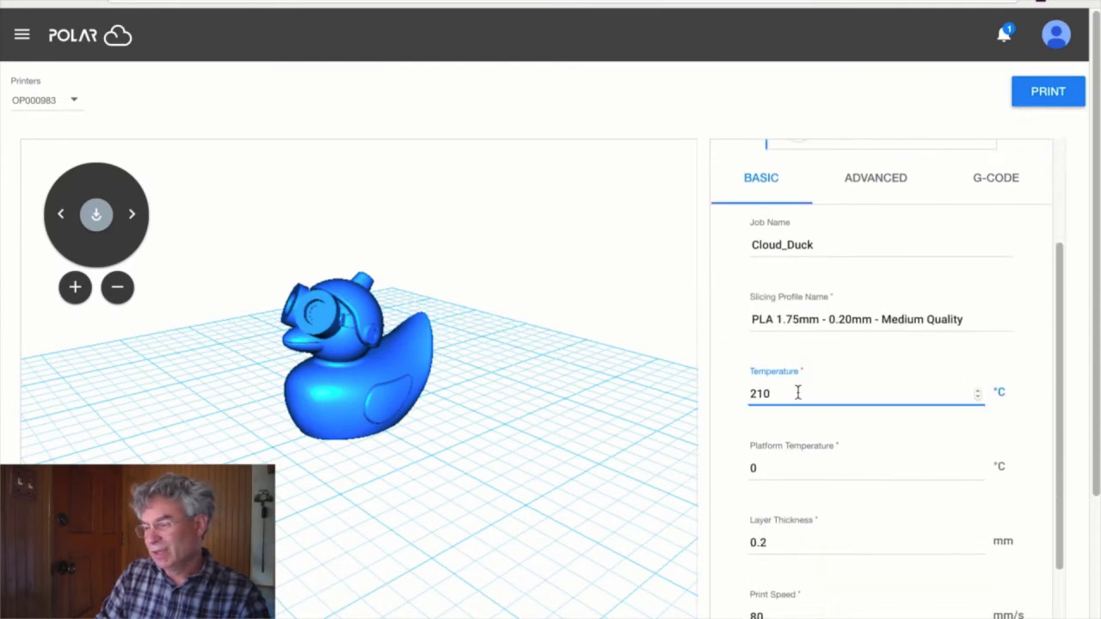
double_click(798, 392)
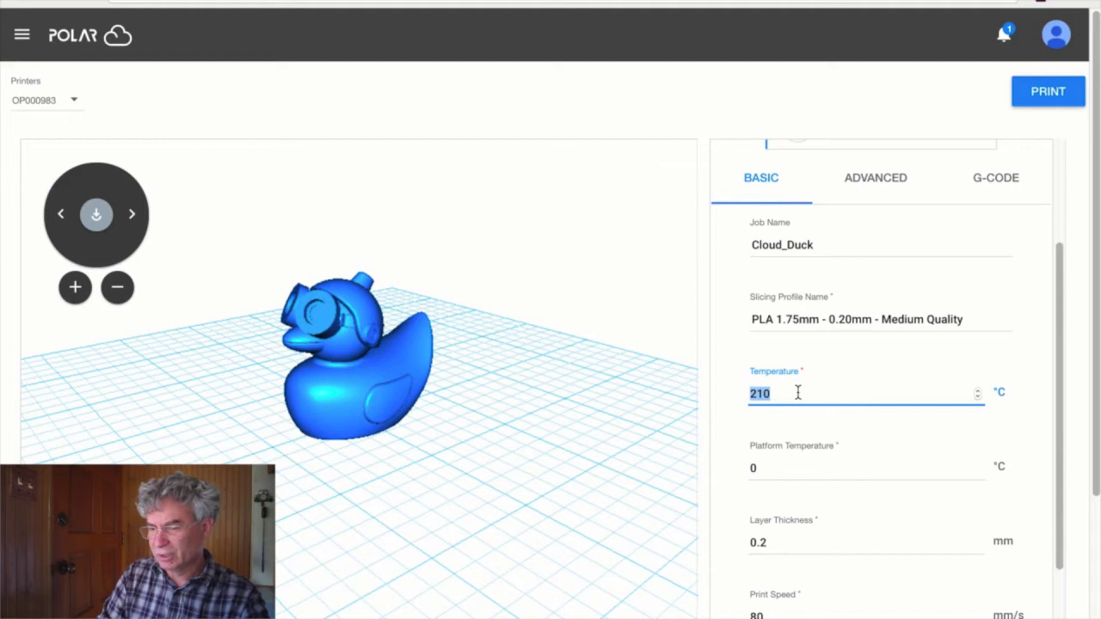
left_click(774, 469)
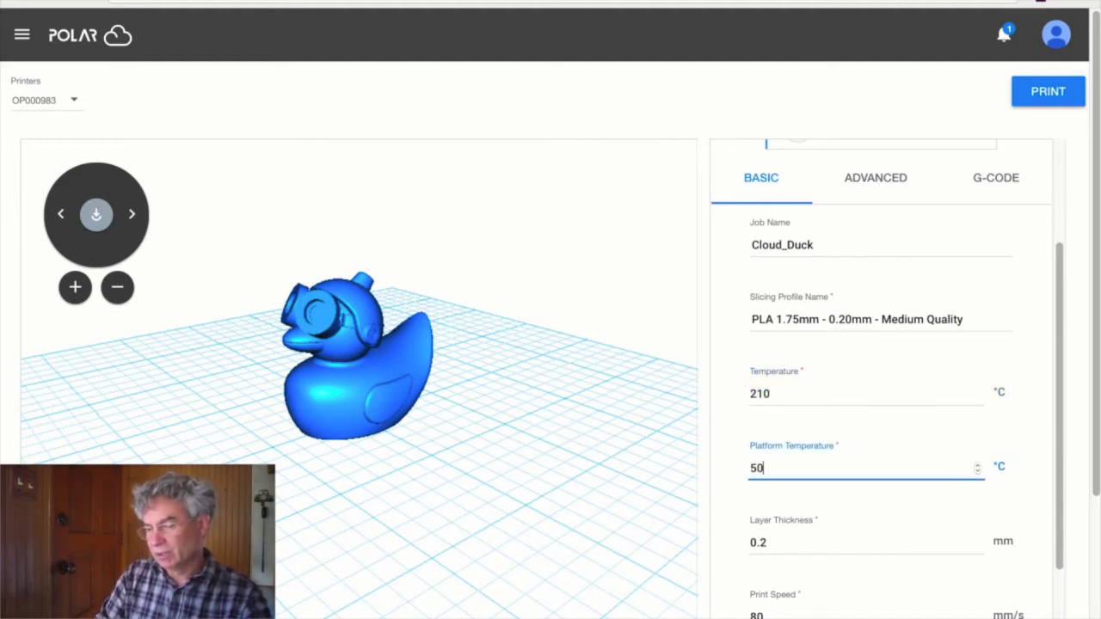
key("Tab")
key("Tab")
key("Tab")
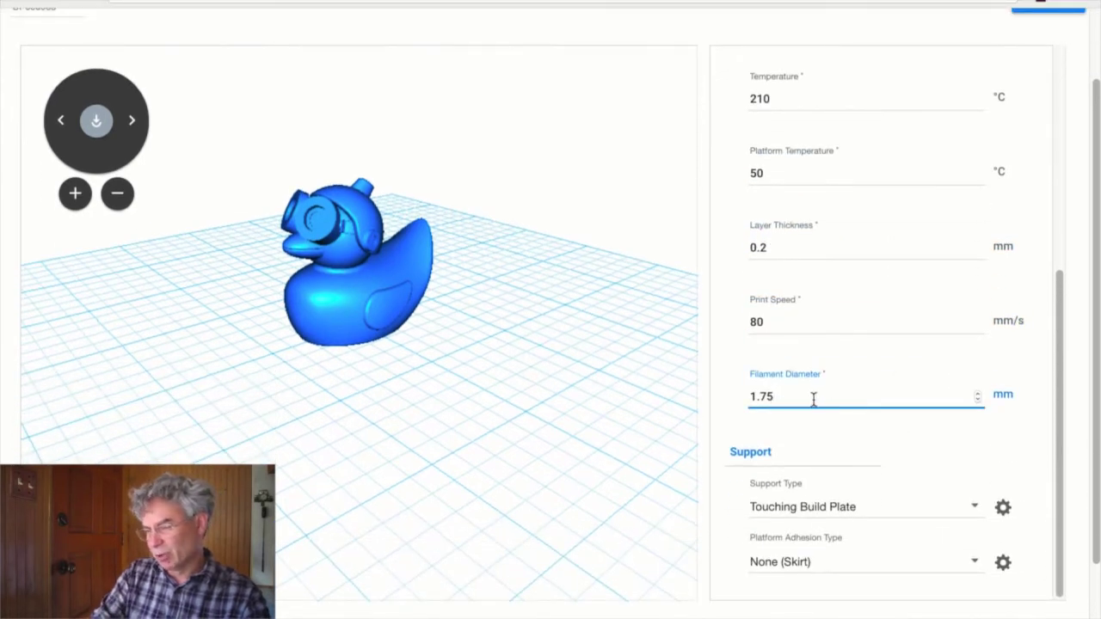
type("6")
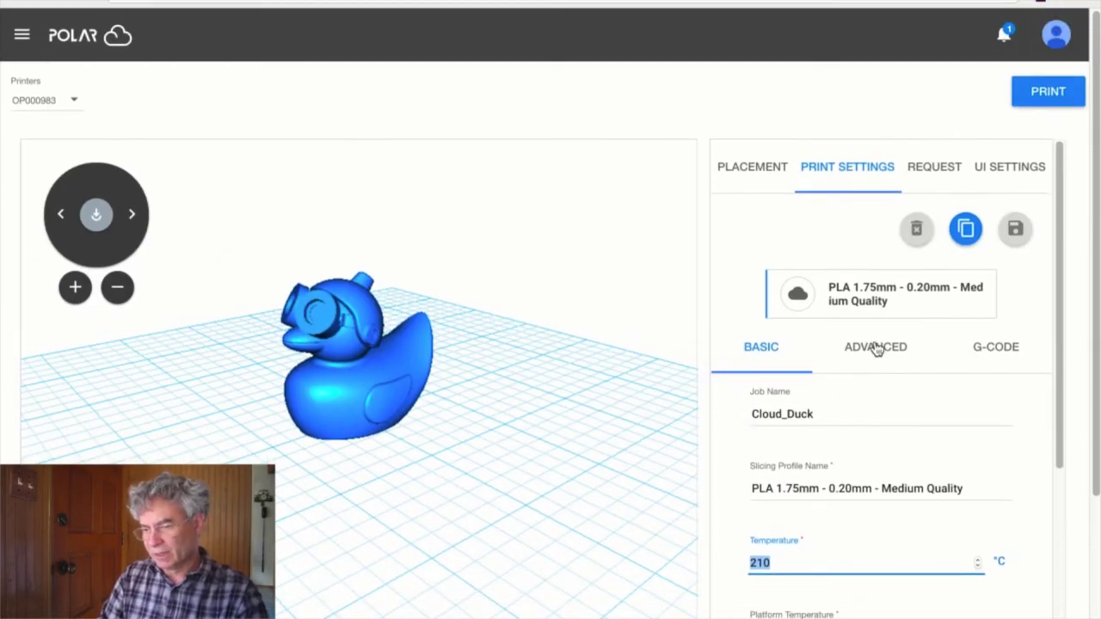
- Review the advanced print settings and submit Cloud_Duck to printer OP000983
left_click(874, 349)
key("Tab")
key("Tab")
key("Tab")
key("Tab")
key("Tab")
key("Tab")
key("Tab")
key("Tab")
key("Tab")
key("Tab")
key("Tab")
key("Tab")
key("Tab")
key("Tab")
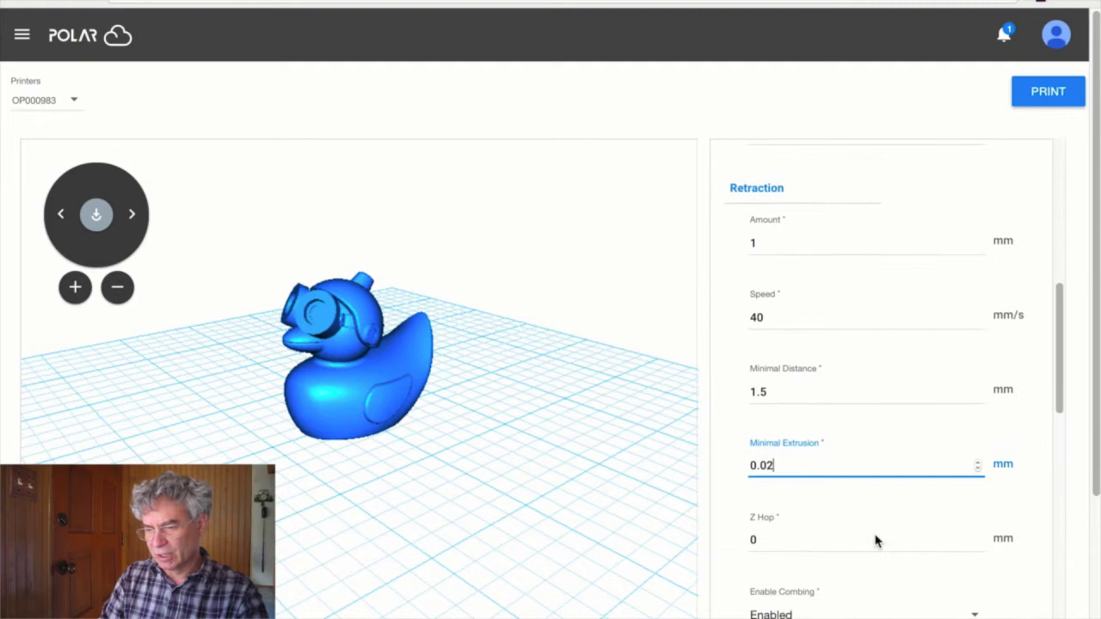
key("shift+Tab")
key("shift+Tab")
key("shift+Tab")
key("shift+Tab")
key("shift+Tab")
key("shift+Tab")
key("shift+Tab")
key("shift+Tab")
key("shift+Tab")
key("shift+Tab")
key("shift+Tab")
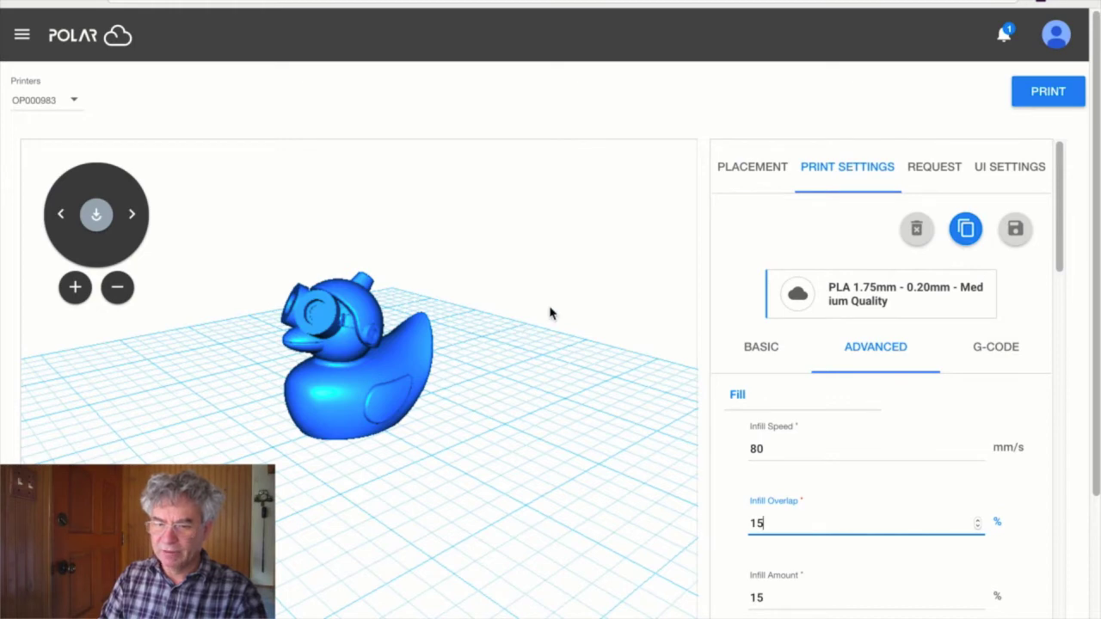
scroll(499, 352, "up", 5)
scroll(499, 353, "down", 7)
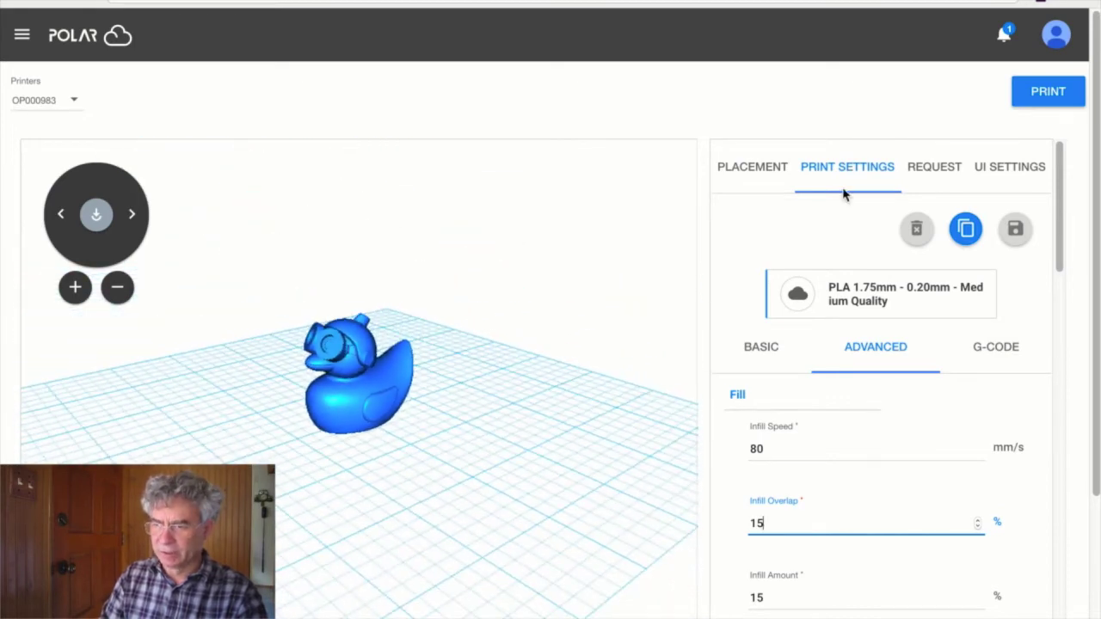
left_click(1043, 103)
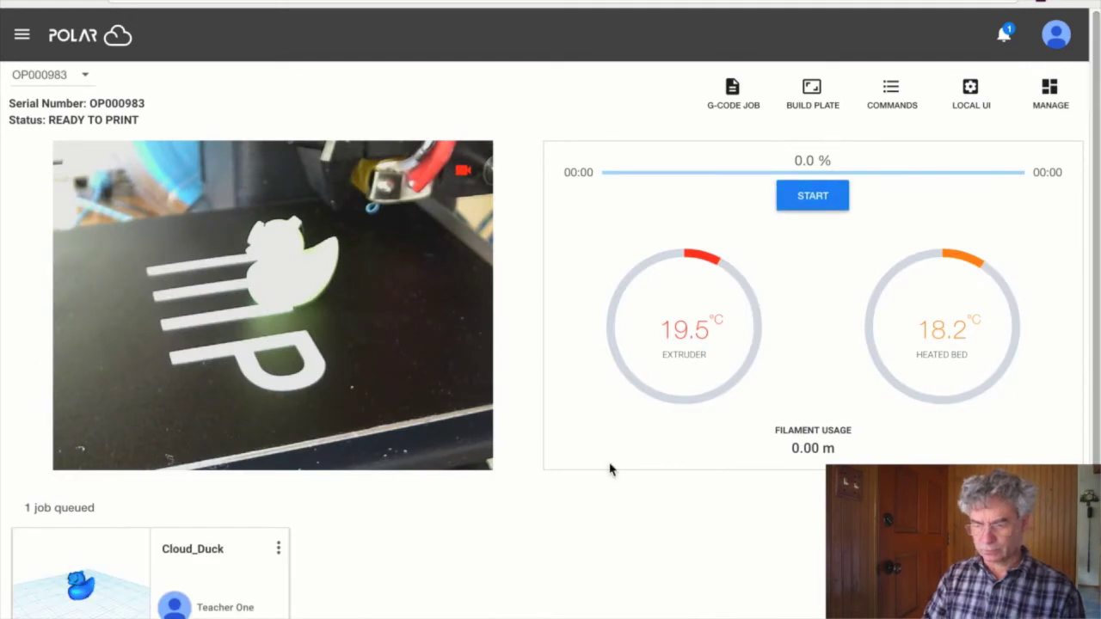
scroll(609, 468, "down", 2)
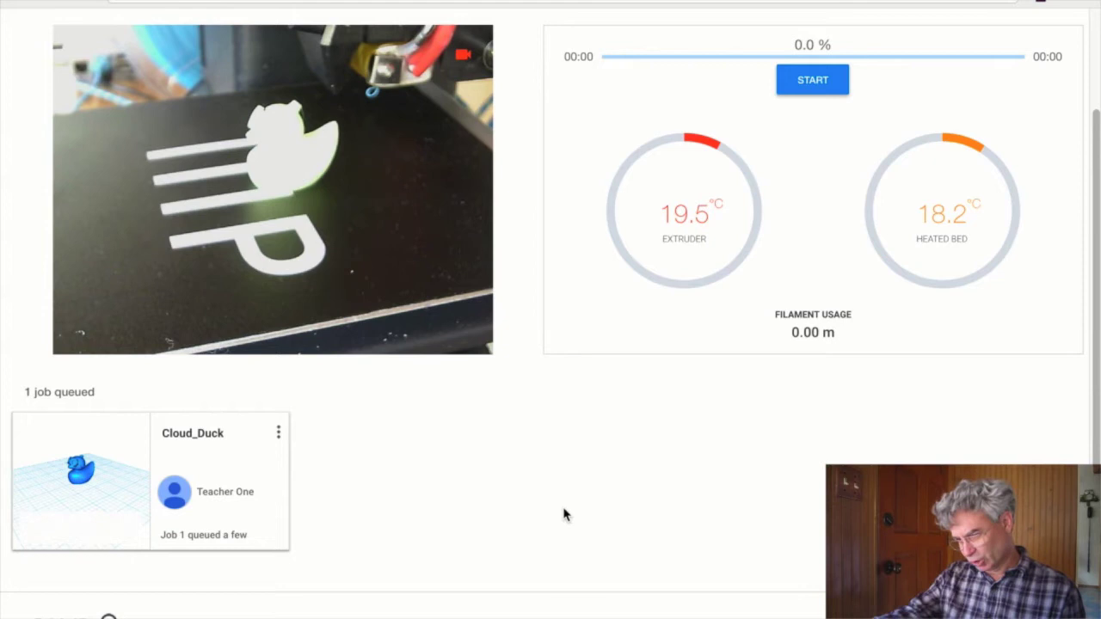
scroll(564, 514, "up", 1)
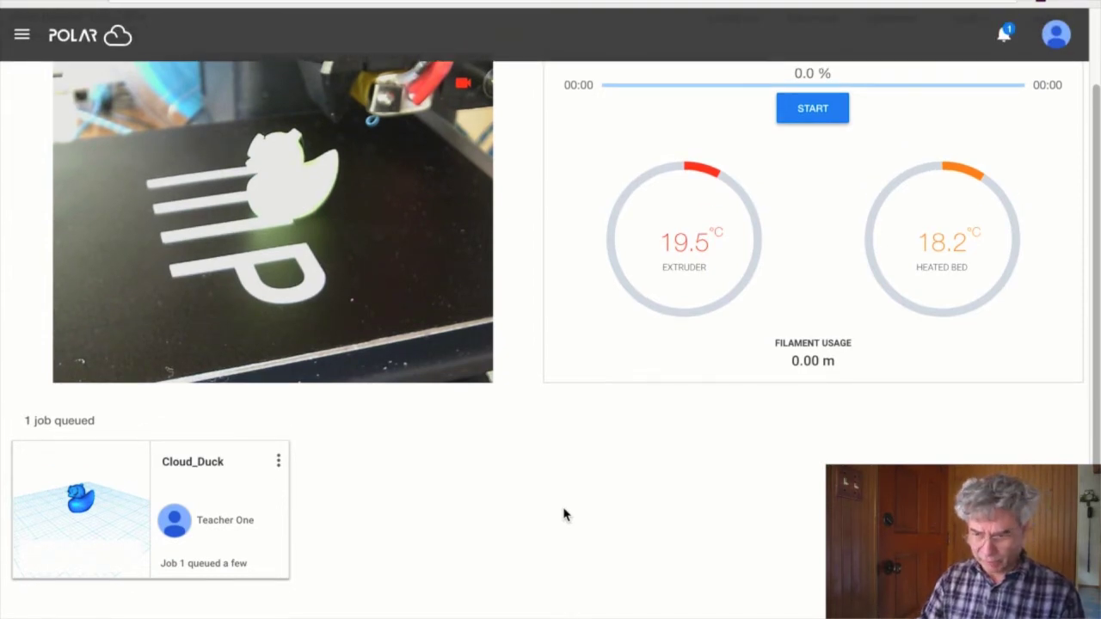
scroll(564, 515, "up", 1)
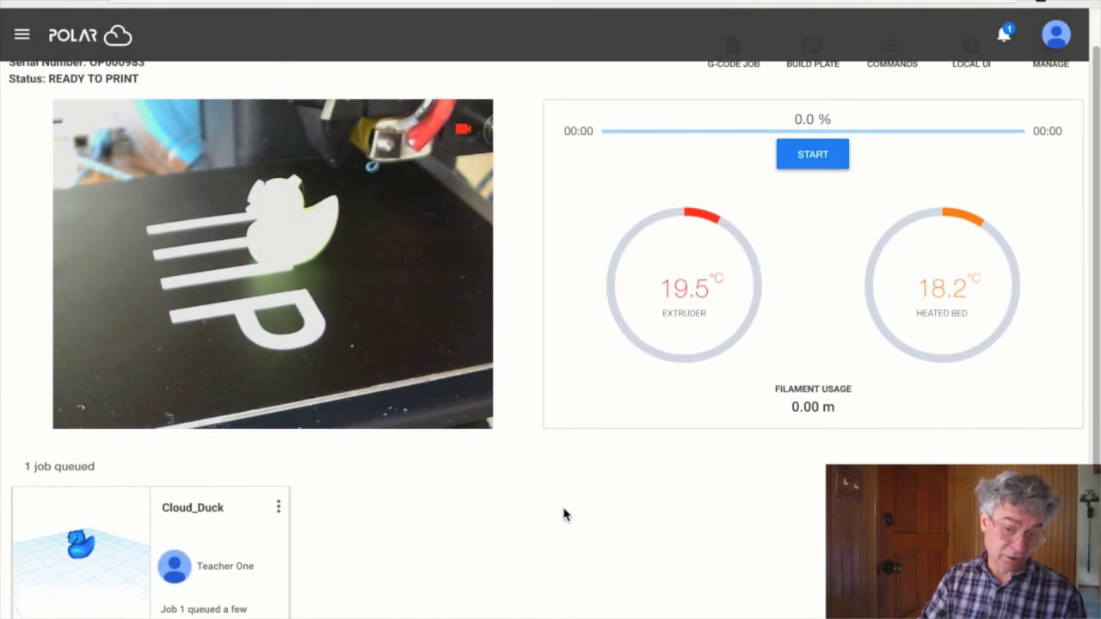
scroll(564, 514, "up", 1)
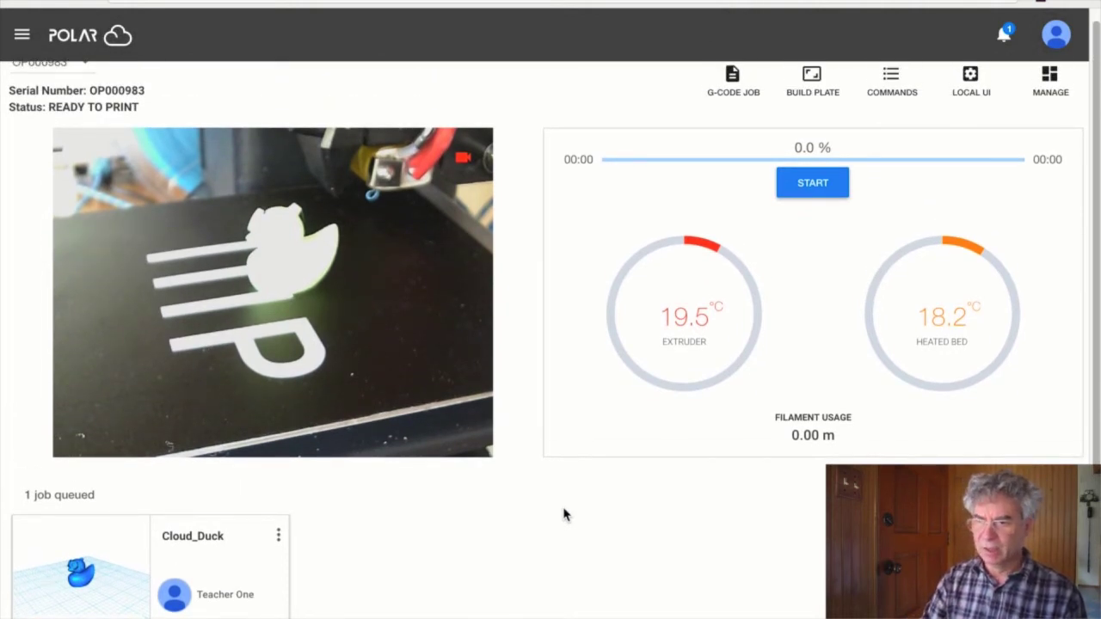
scroll(564, 514, "up", 1)
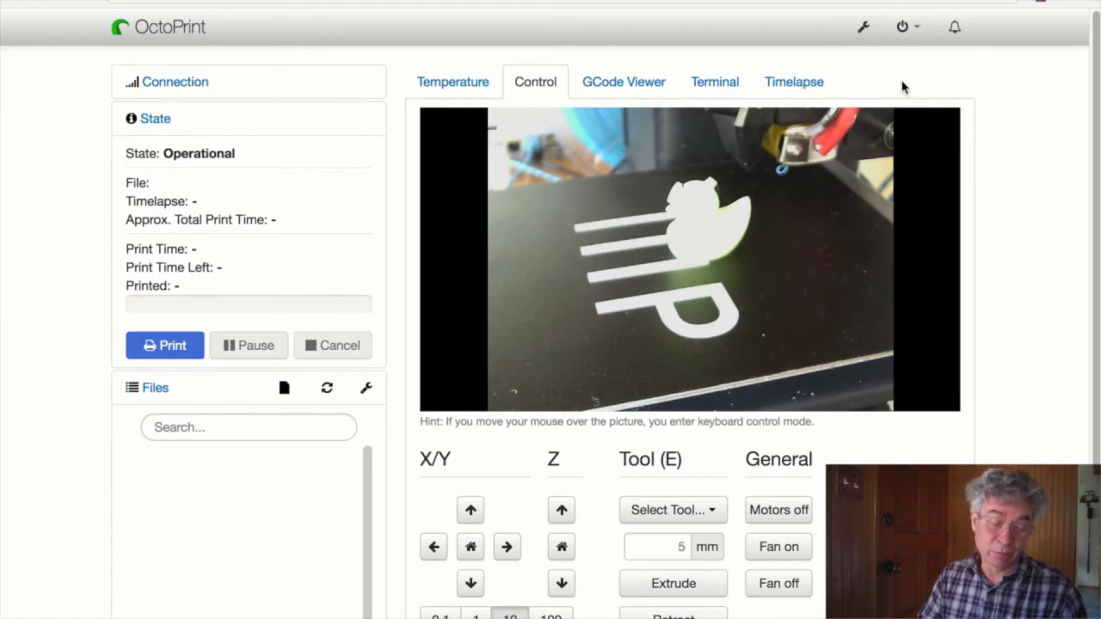
- Set OctoPrint's Timelapse Mode to On Z Change and return to the Temperature tab
left_click(794, 84)
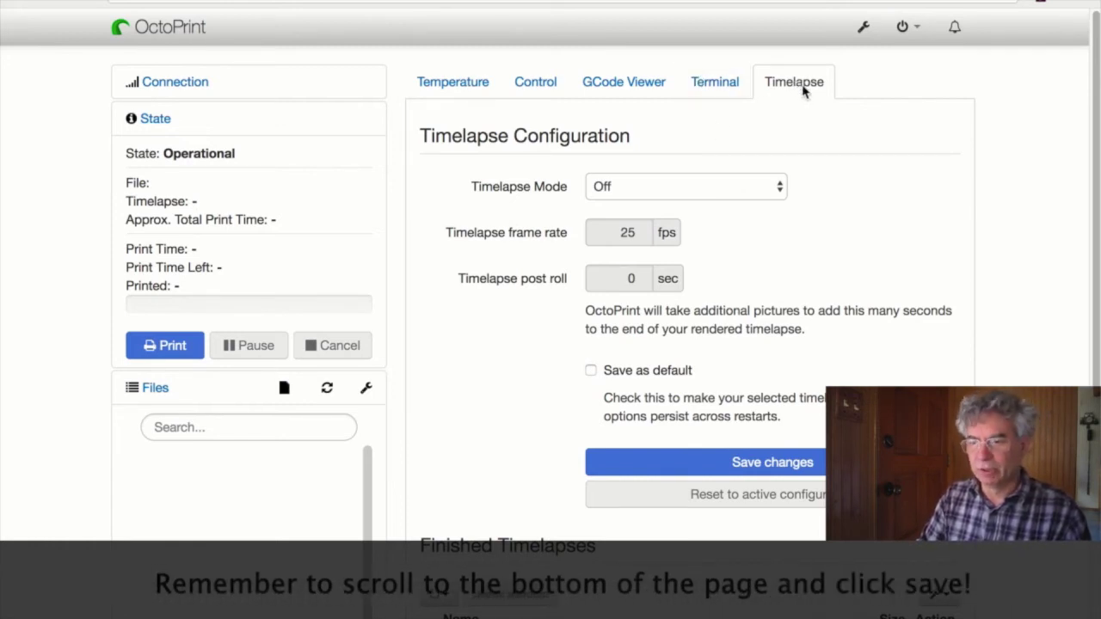
left_click(778, 191)
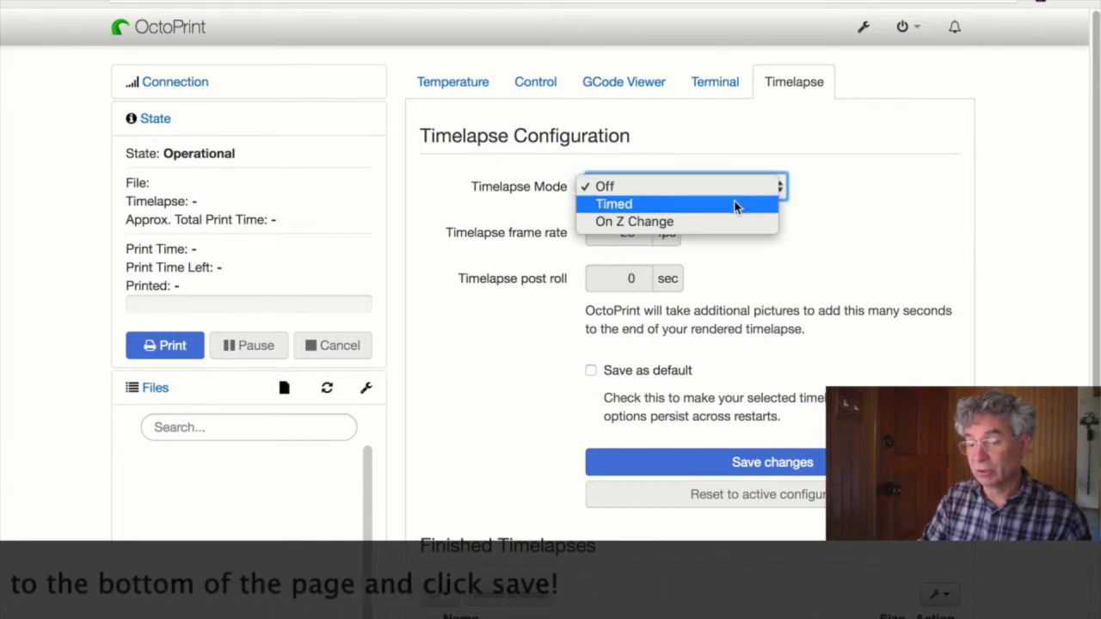
left_click(721, 221)
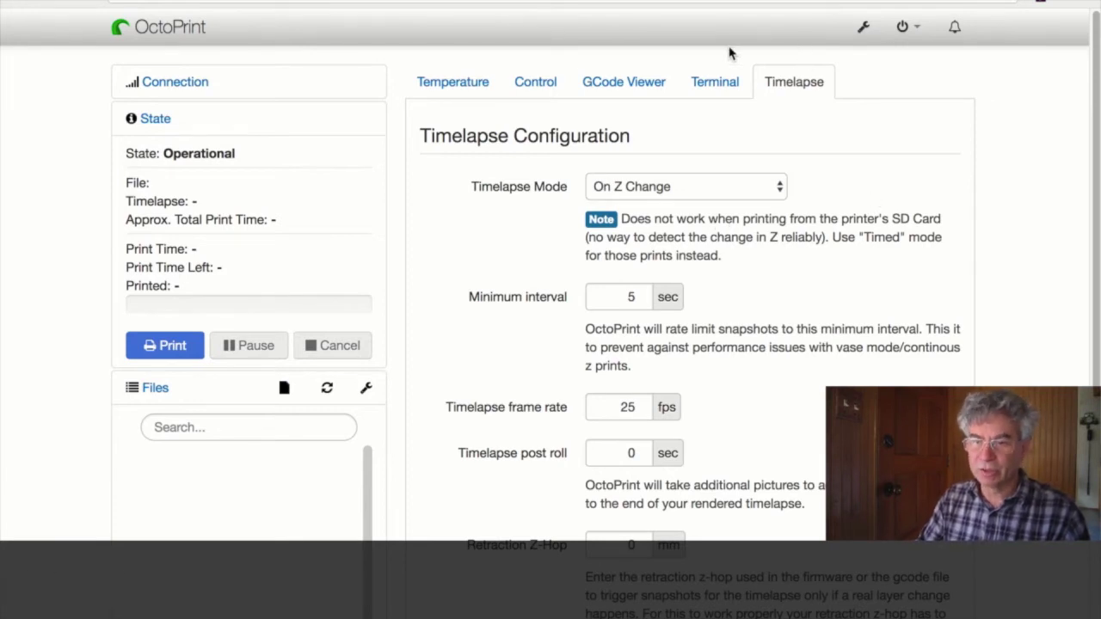
left_click(475, 69)
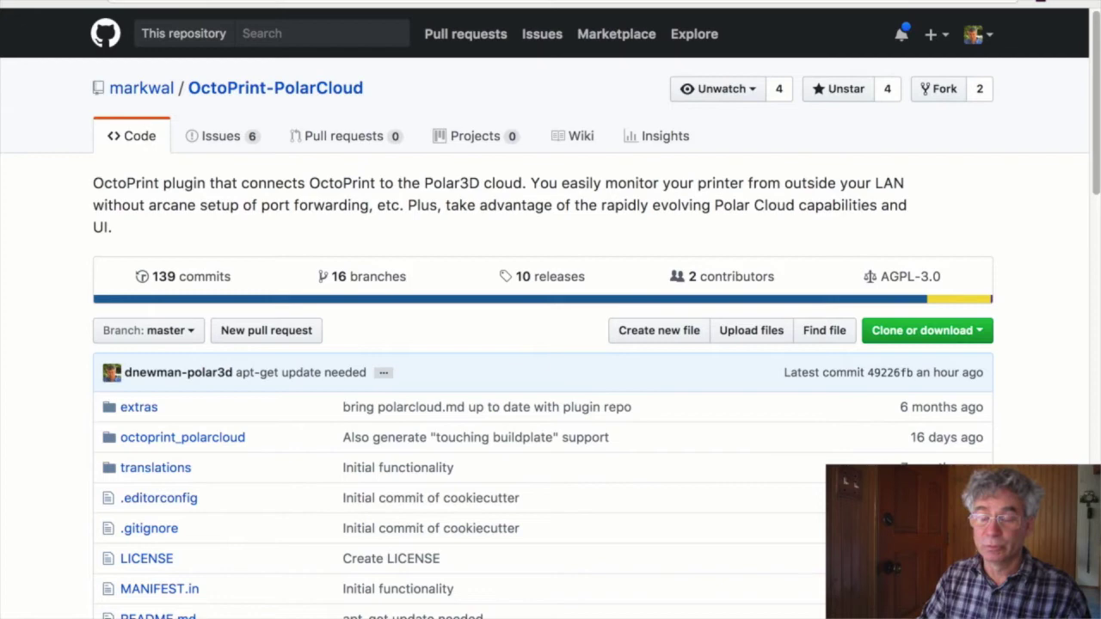
- Scroll to the Enable Polar Cloud timelapses section and select the apt-get update and GStreamer commands
scroll(515, 362, "down", 10)
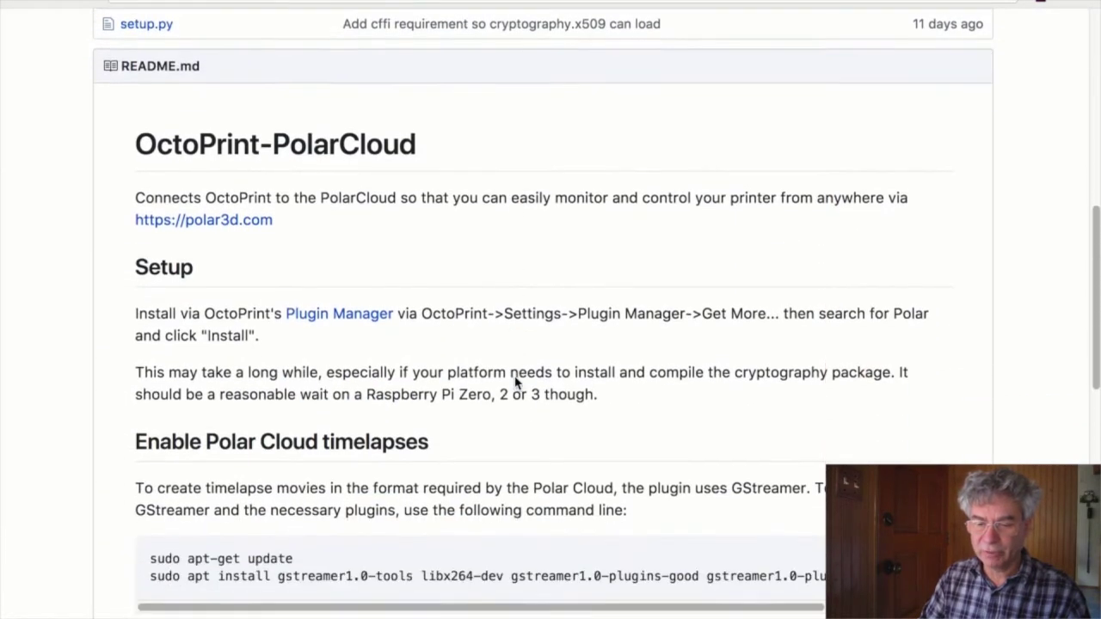
scroll(516, 381, "down", 4)
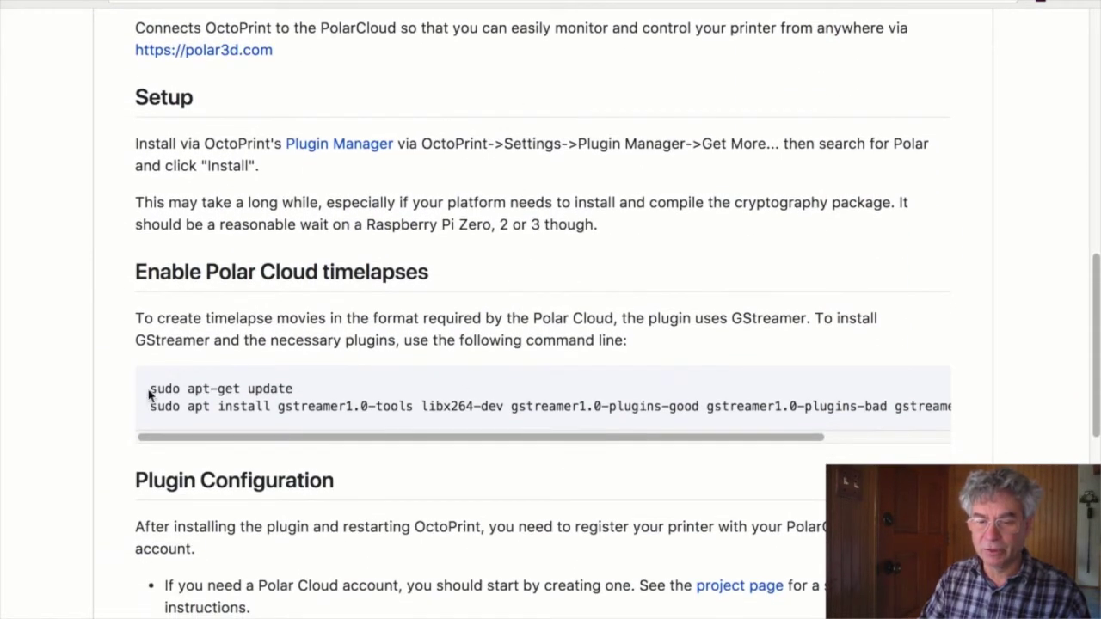
left_click_drag(149, 390, 997, 413)
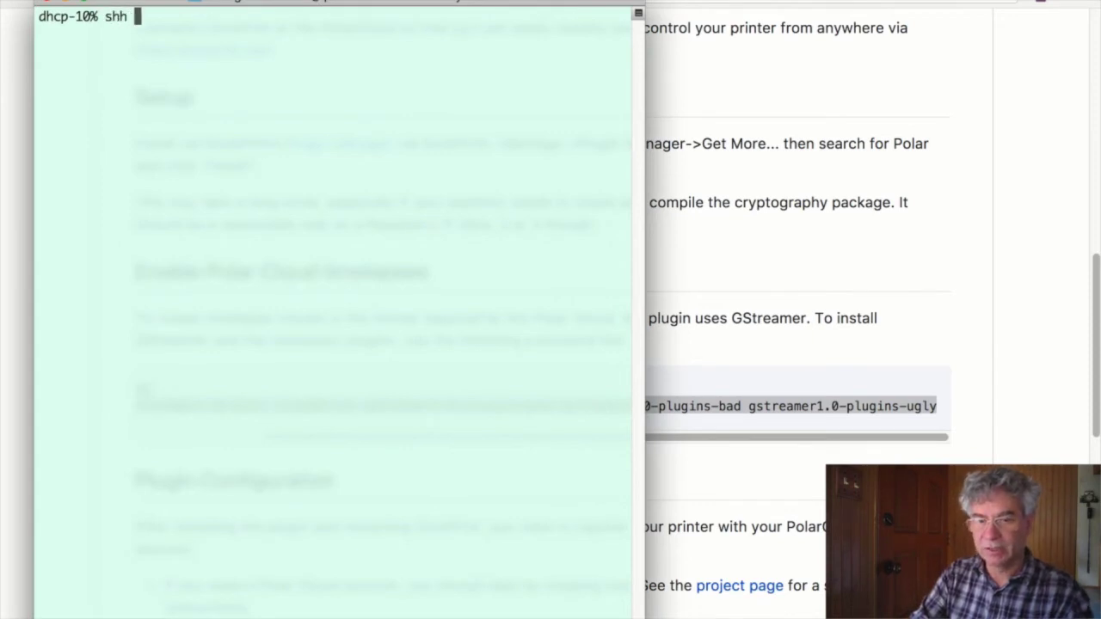
key("BackSpace")
type("h pi@")
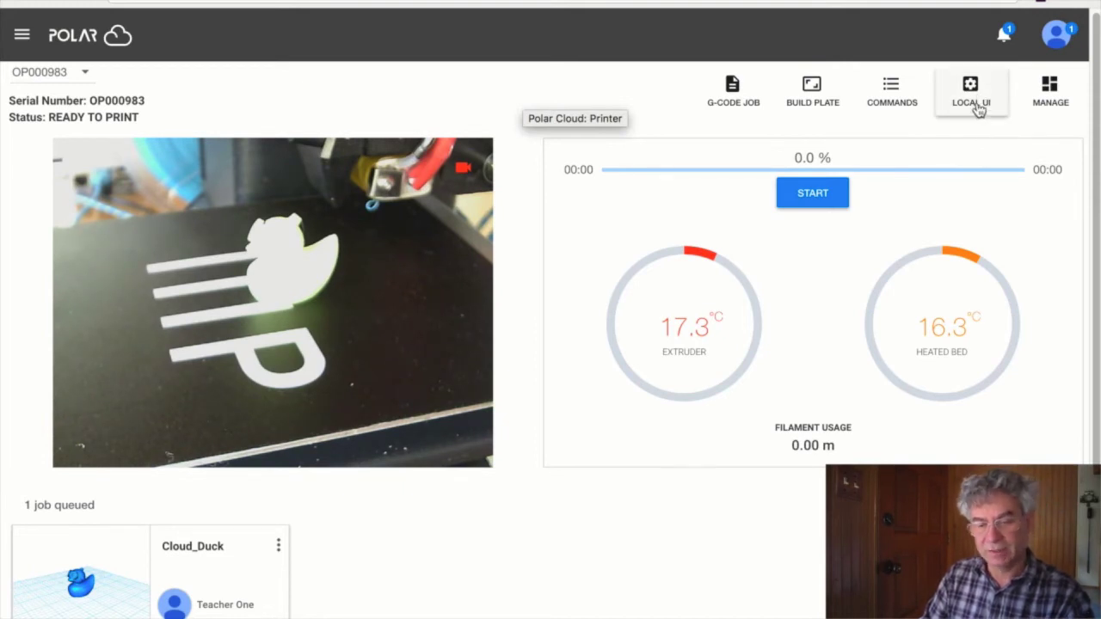
left_click(972, 94)
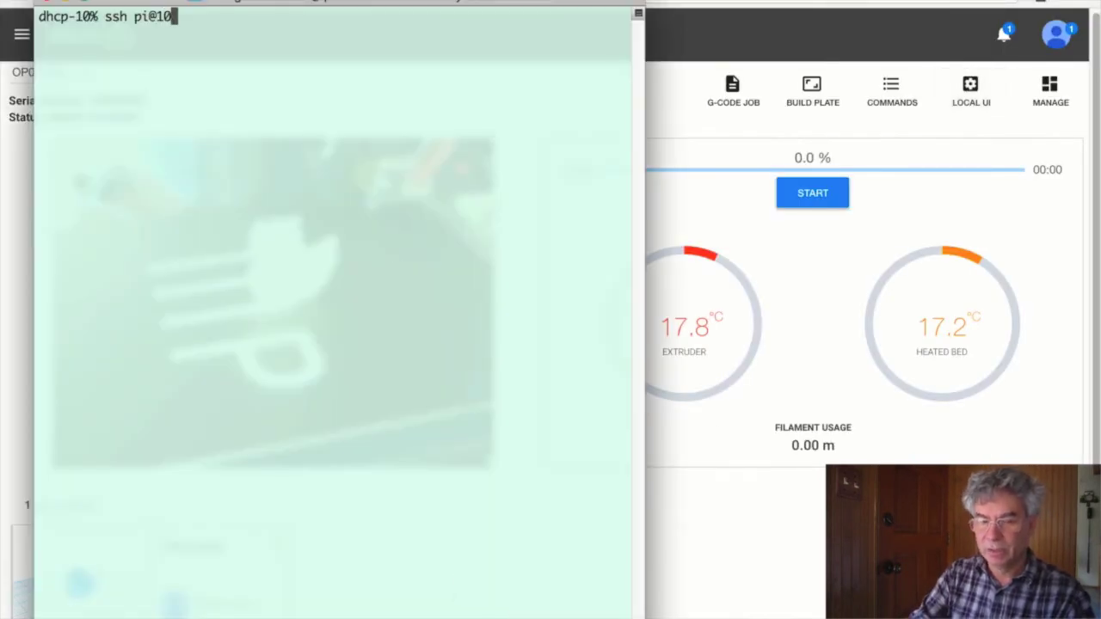
type(".30.0.")
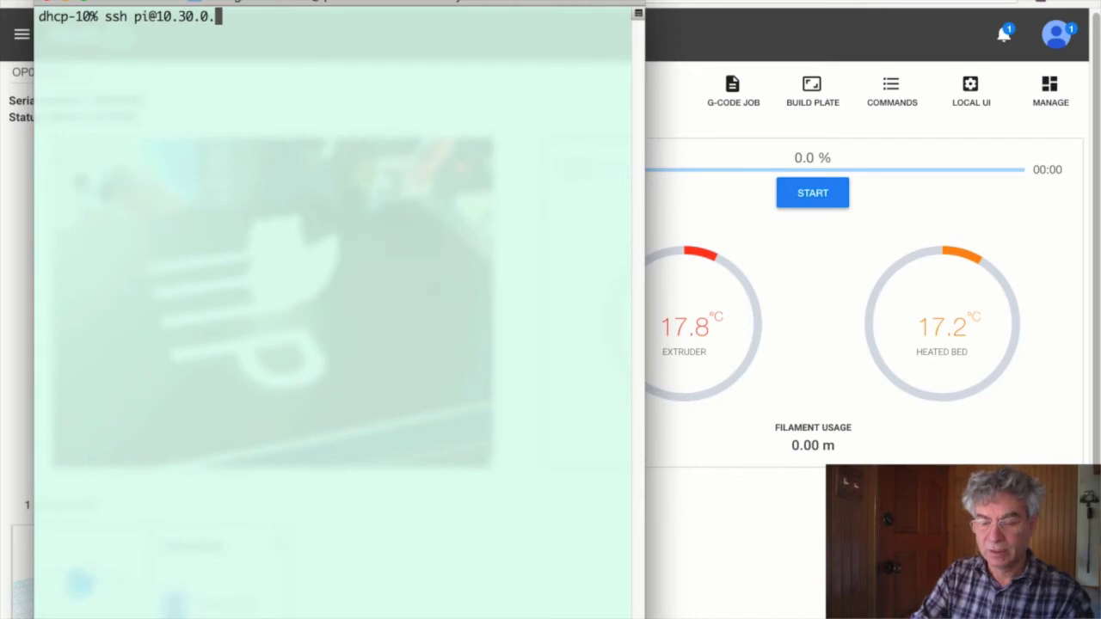
type("168")
key("Return")
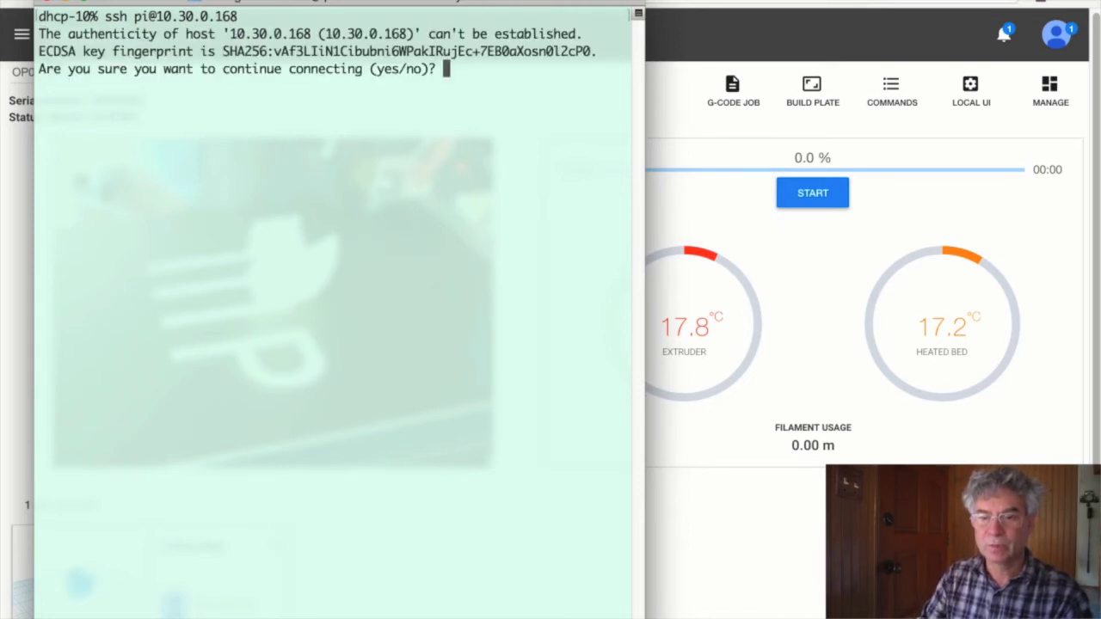
type("yes")
key("Return")
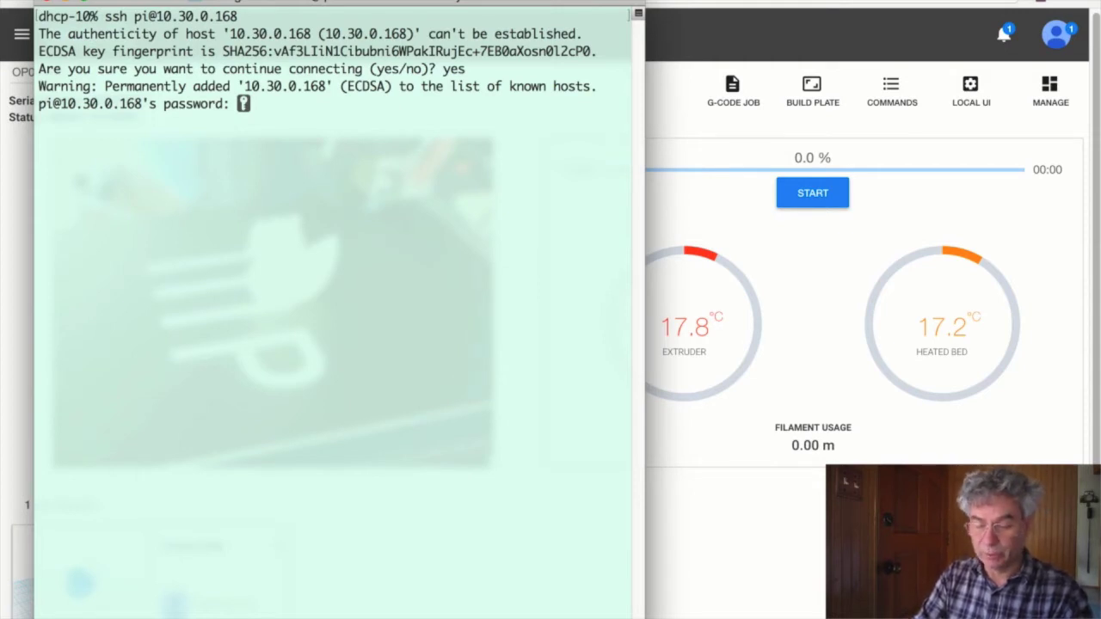
- Log in with the Pi's password and run sudo apt-get update
key("Return")
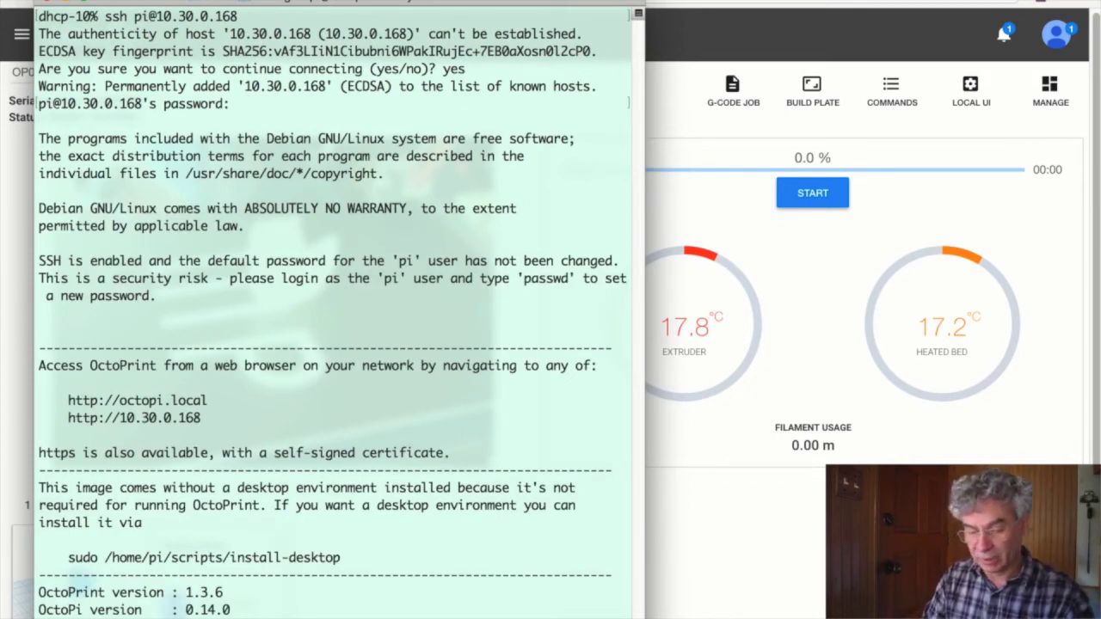
scroll(339, 314, "down", 1)
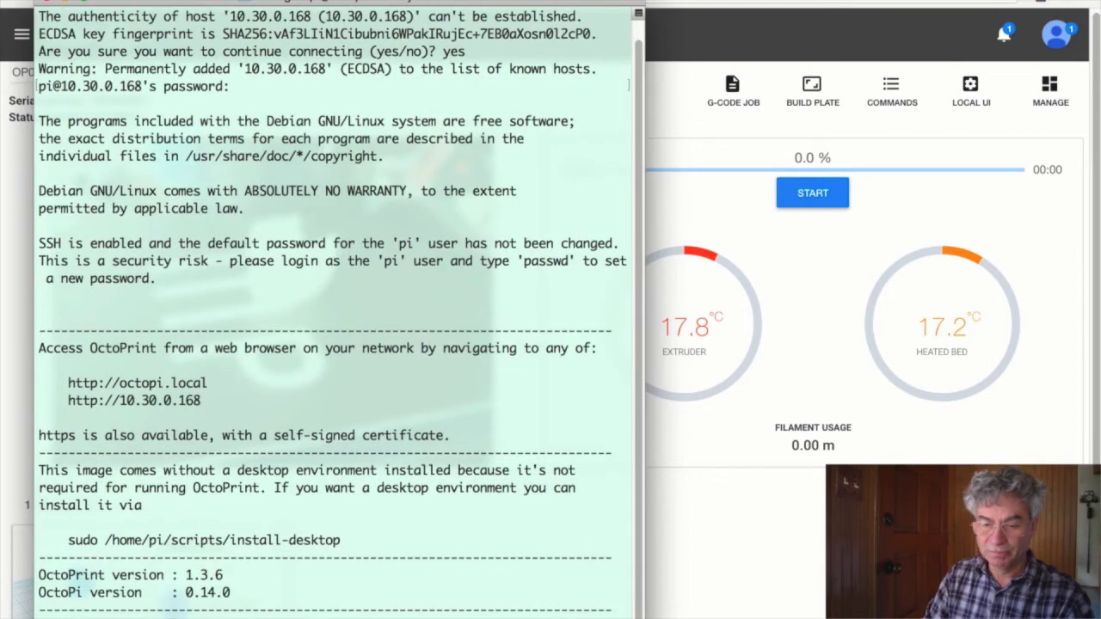
scroll(339, 311, "down", 2)
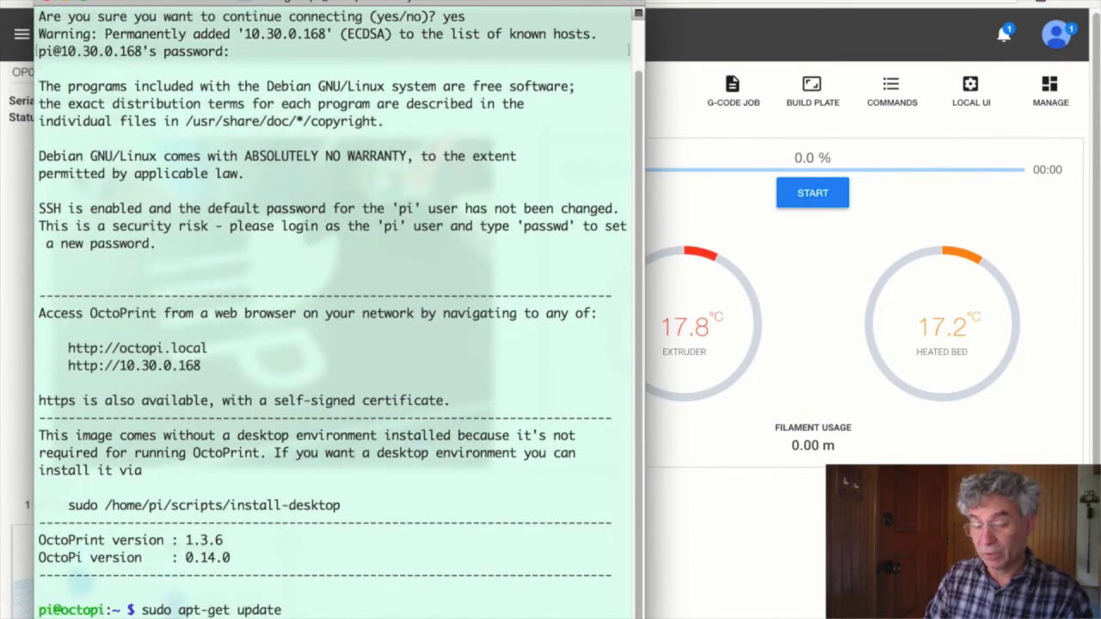
key("Return")
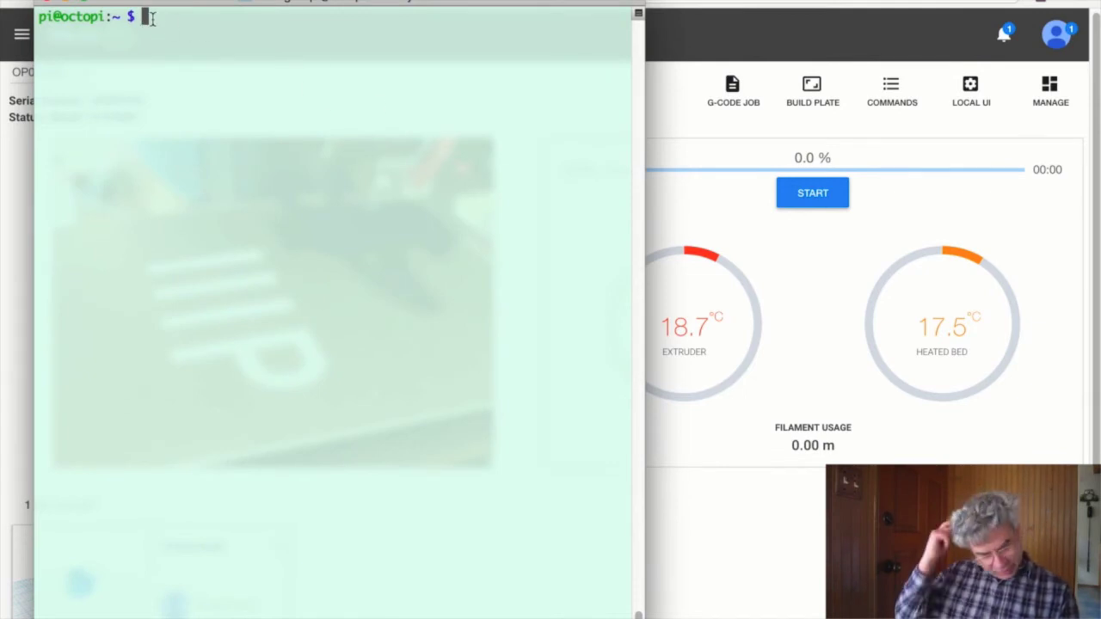
- Change the OctoPi login password with passwd, entering the current and new passwords
type("p")
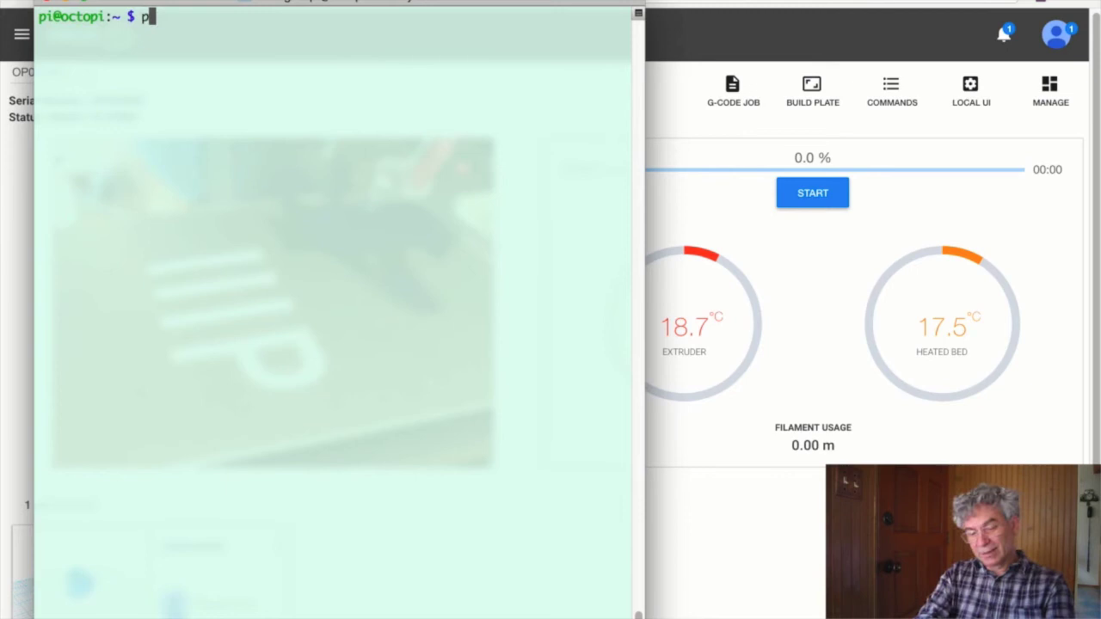
type("asswd")
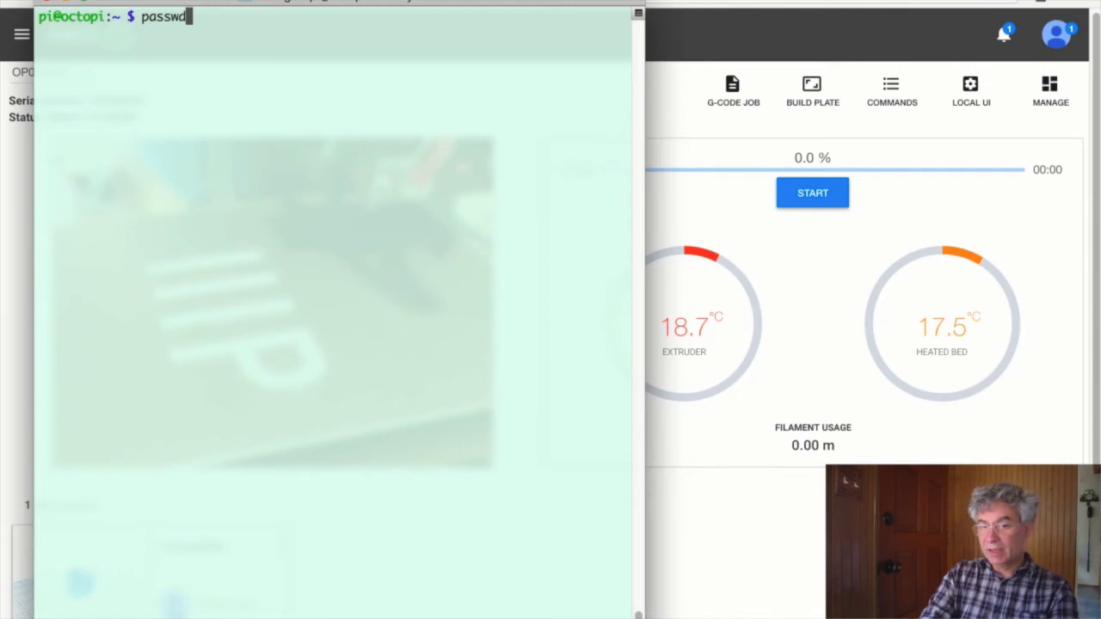
key("Return")
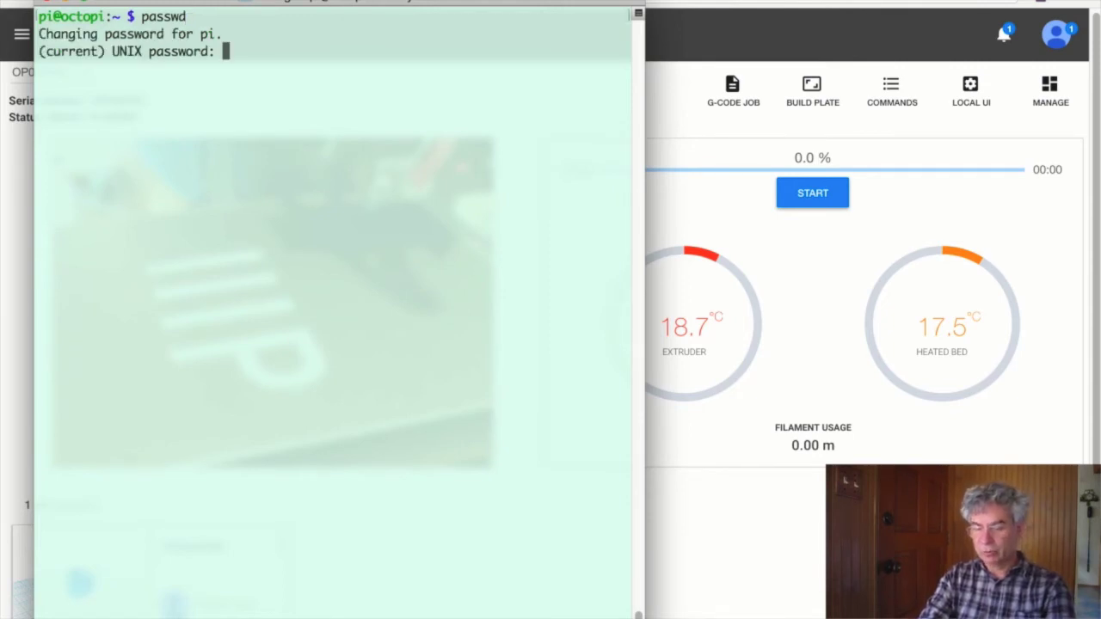
key("Return")
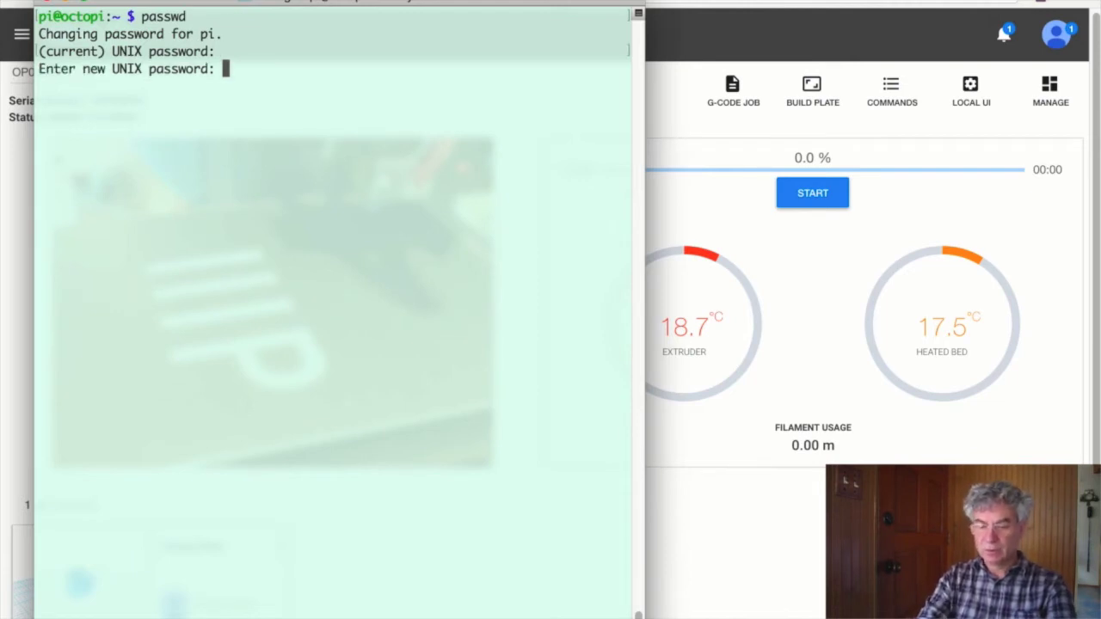
key("Return")
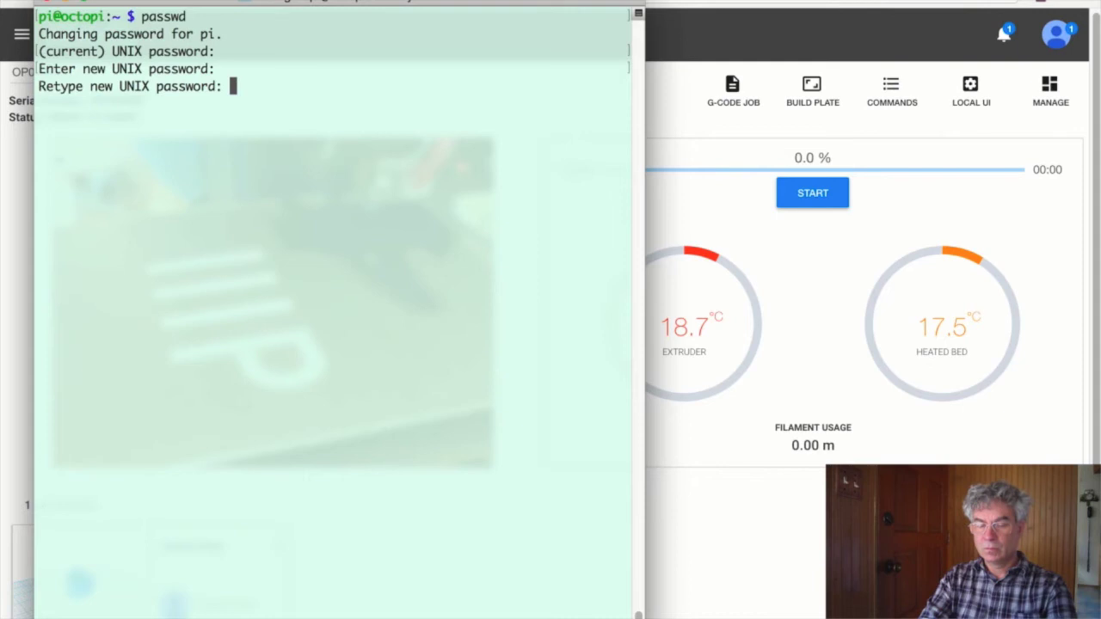
key("Return")
- End the SSH session with exit and minimize Terminal to reveal Polar Cloud
type("exit")
key("Return")
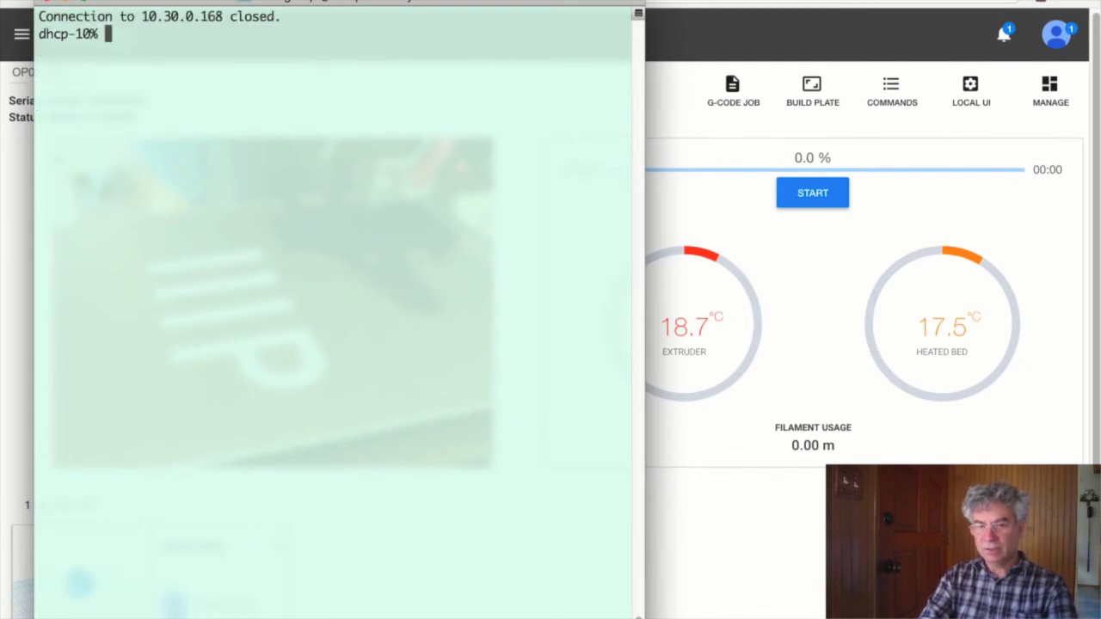
left_click(67, 5)
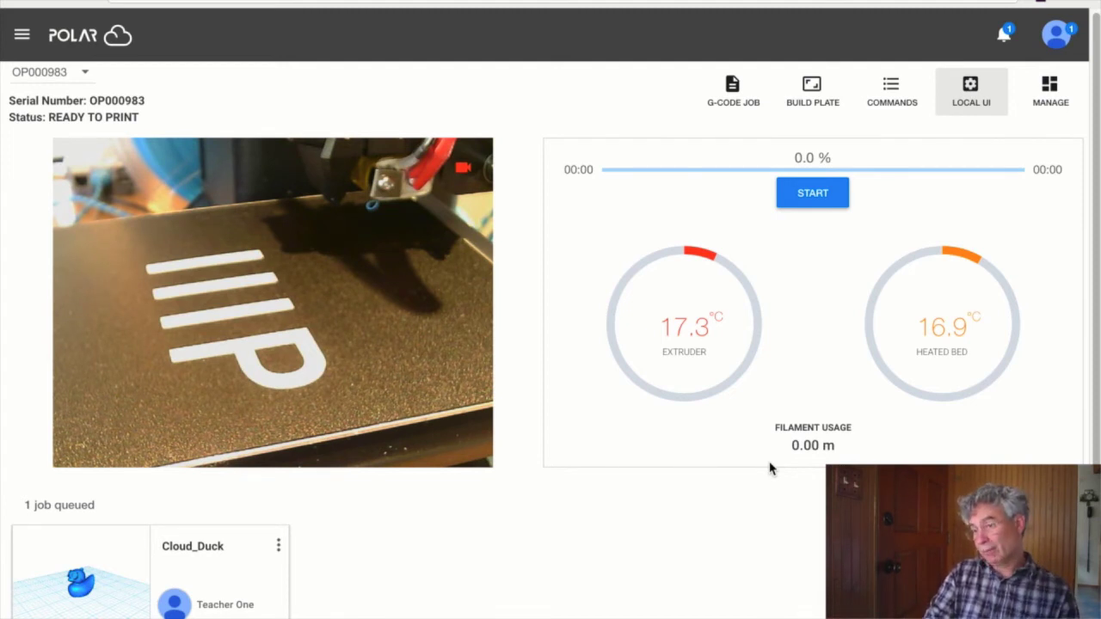
- Start the queued Cloud_Duck job on OP000983 so it shows PREPARING PRINT
left_click(819, 203)
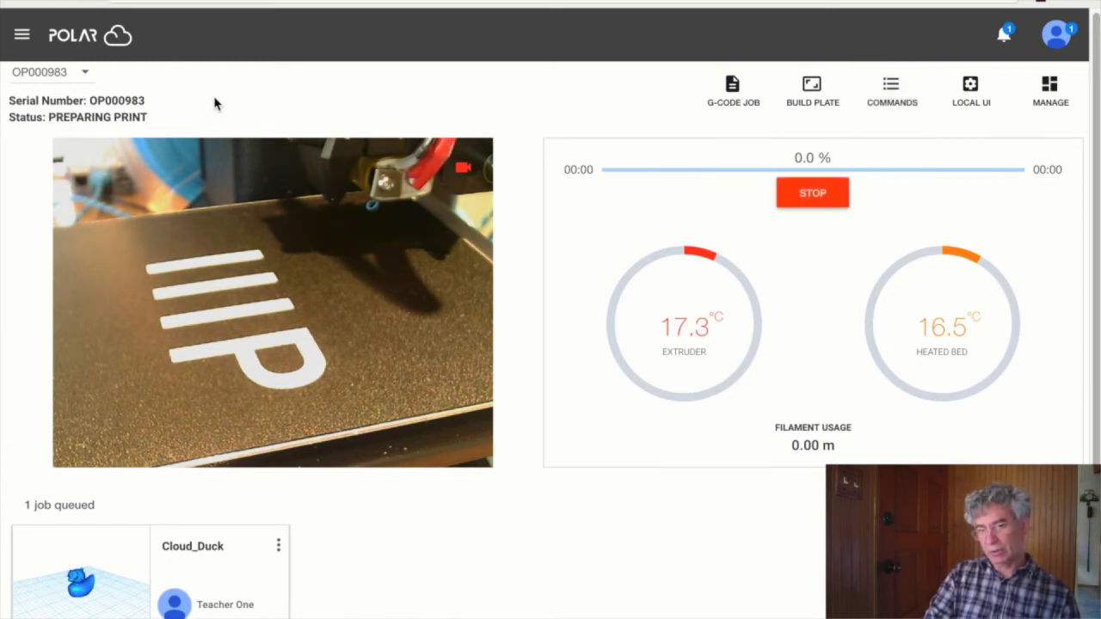
- Confirm in OctoPrint that the state is Printing and check the Control tab
left_click(180, 6)
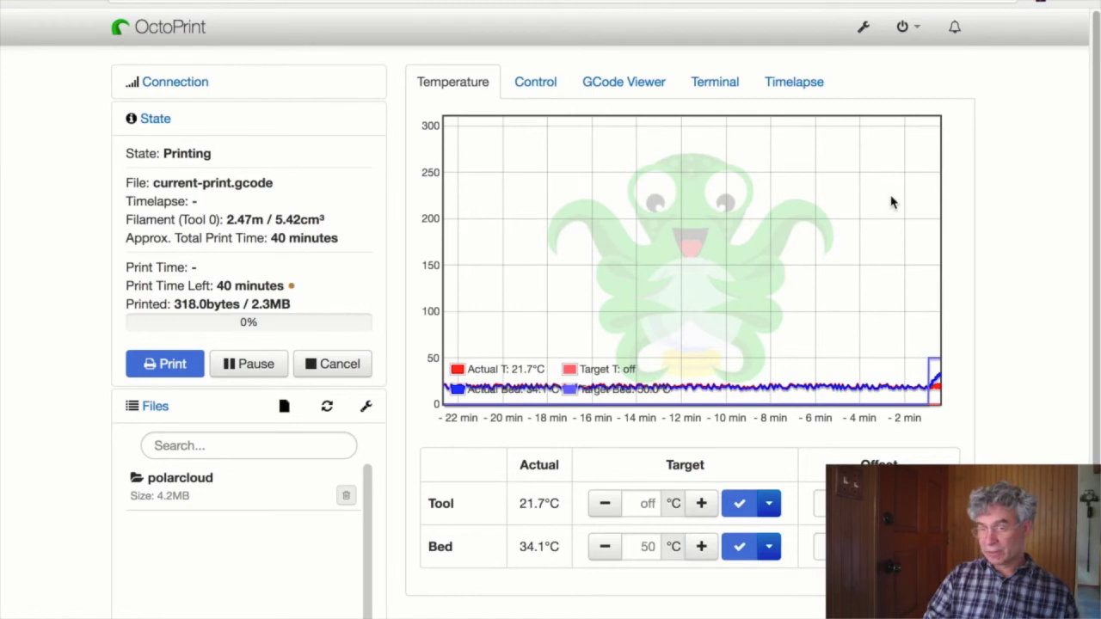
left_click(528, 91)
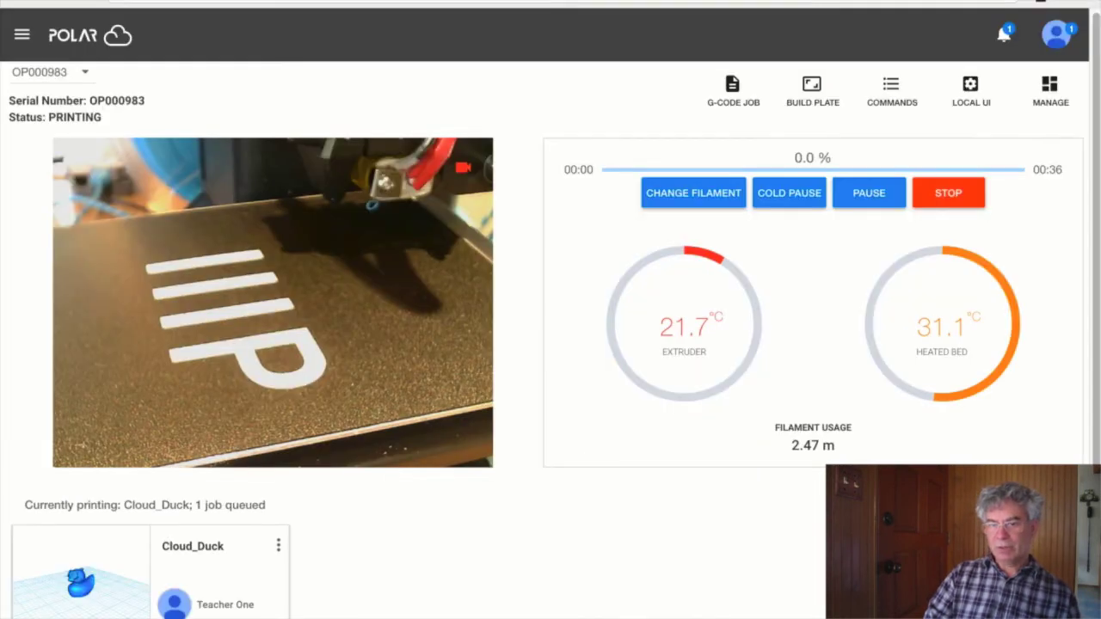
- Go to Explore > Objects from the navigation drawer to list the public objects
left_click(31, 45)
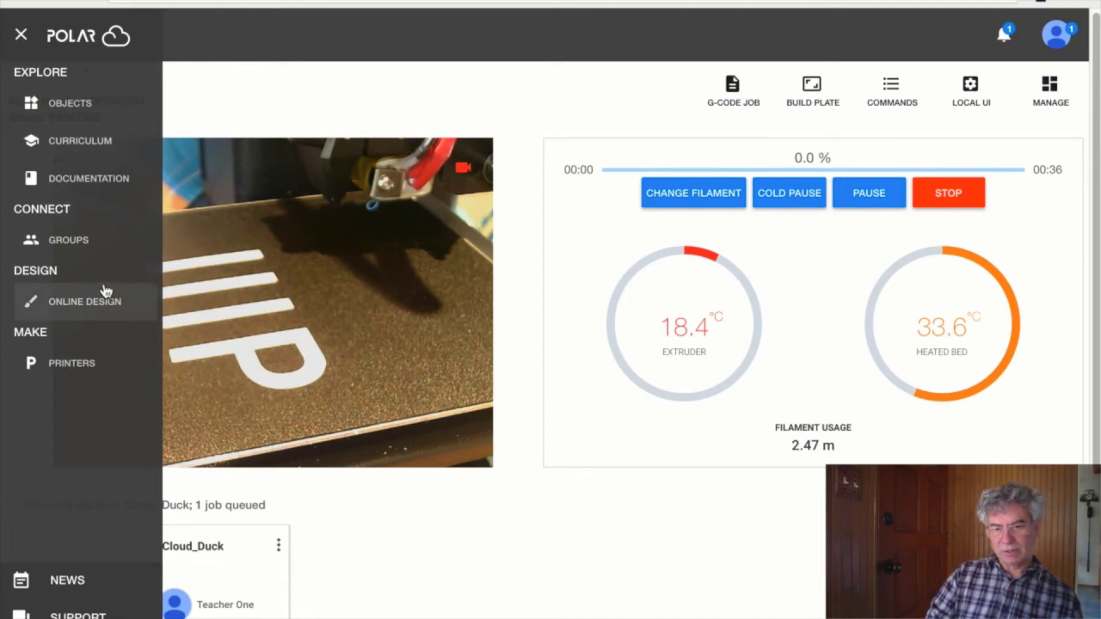
left_click(82, 103)
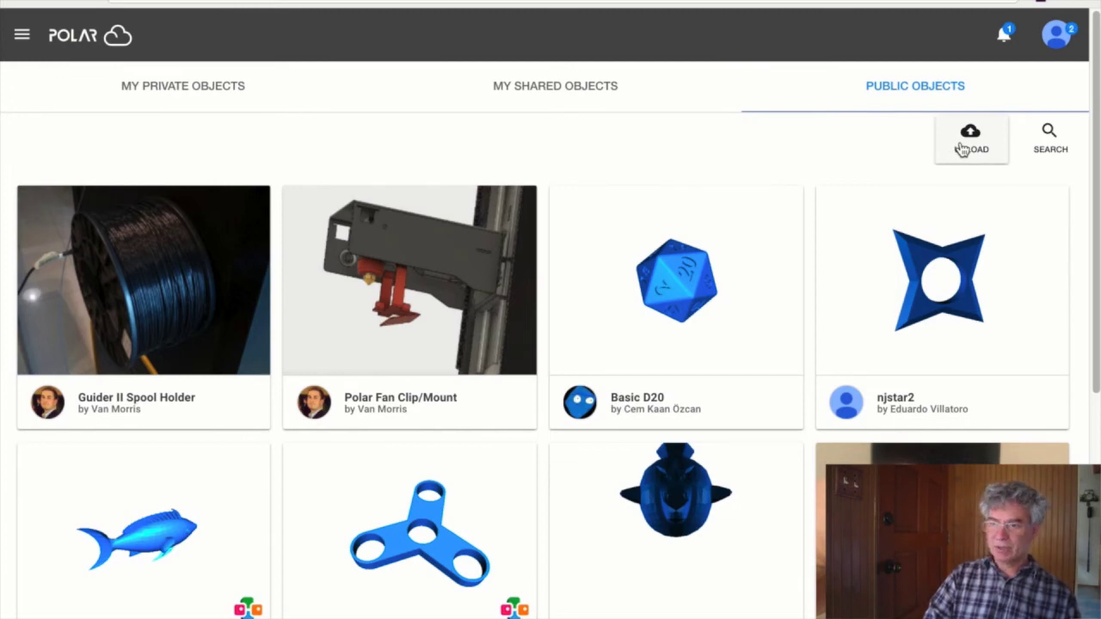
- Upload 111xcal.stl from the MBI source folder to Polar Cloud
left_click(961, 149)
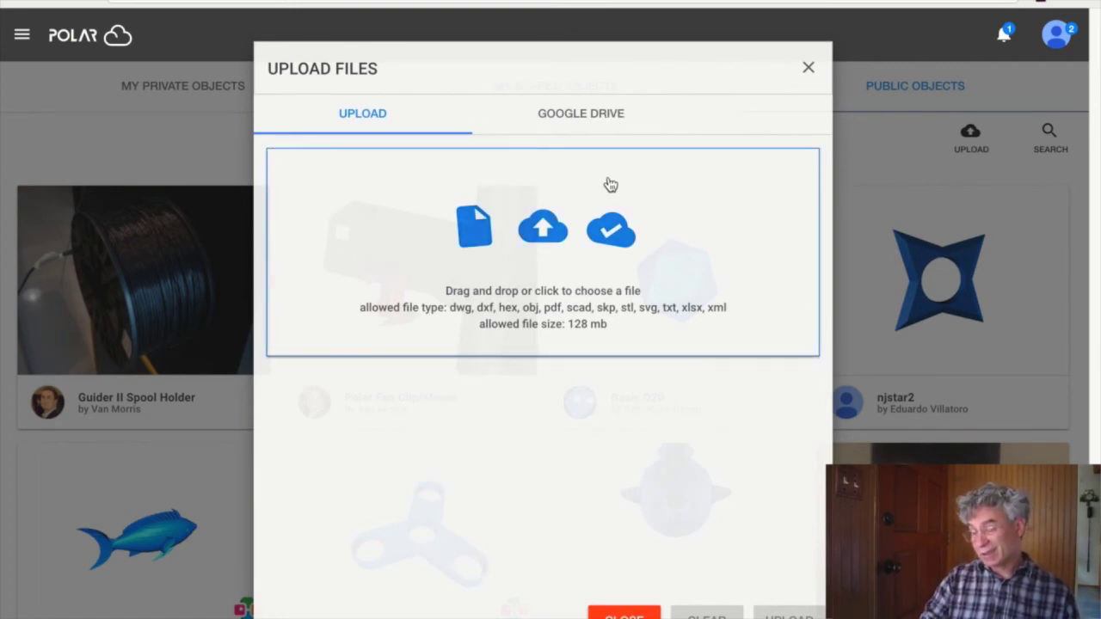
left_click(523, 231)
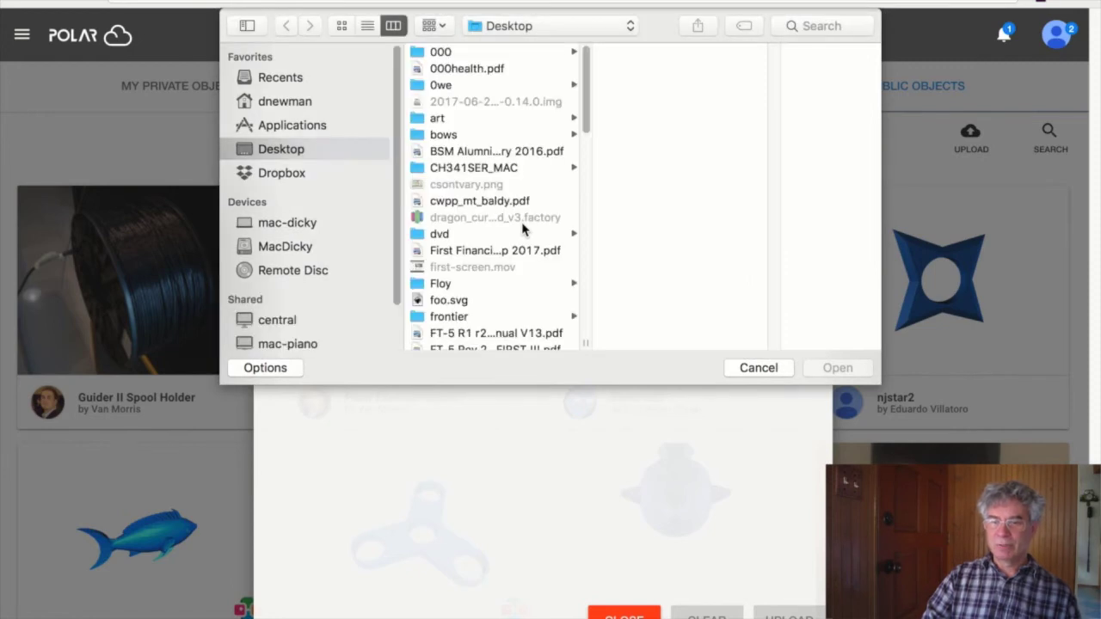
scroll(522, 217, "down", 15)
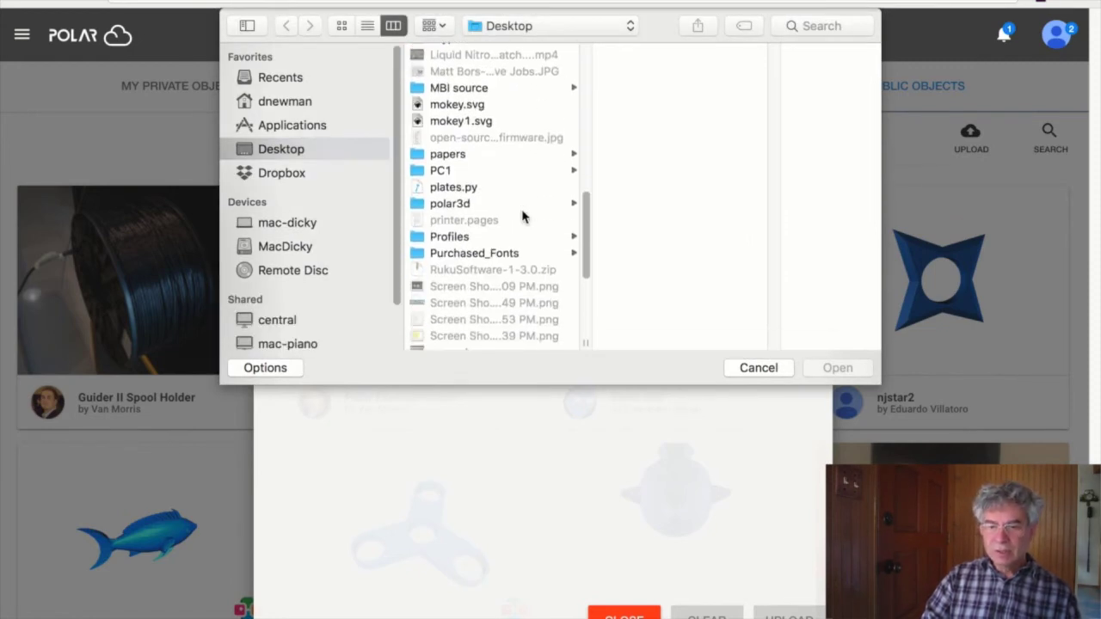
left_click(494, 215)
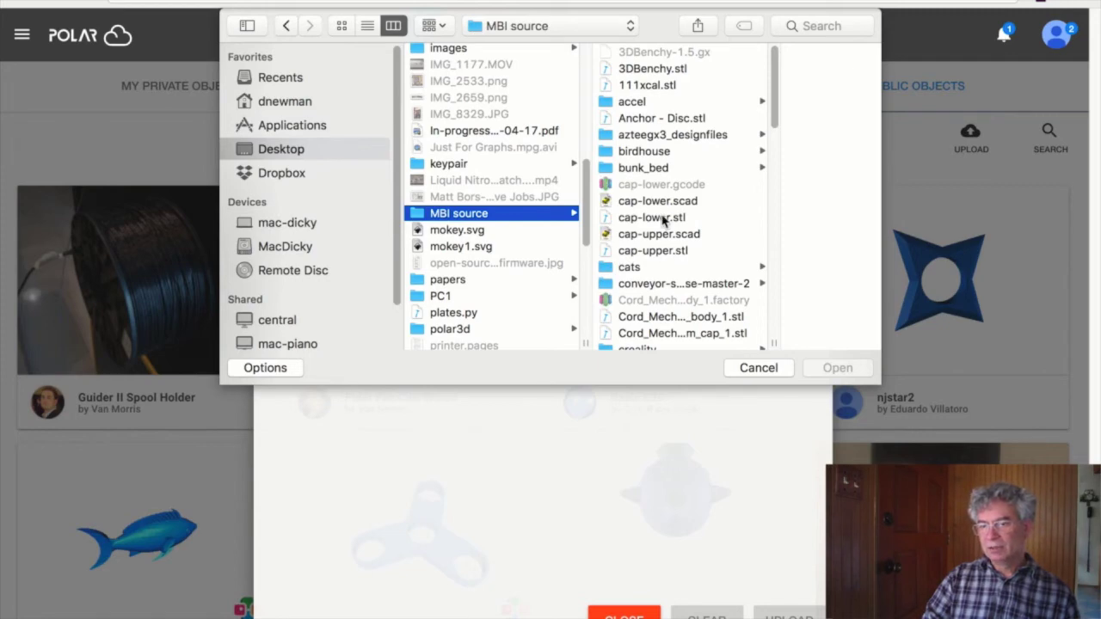
left_click(658, 86)
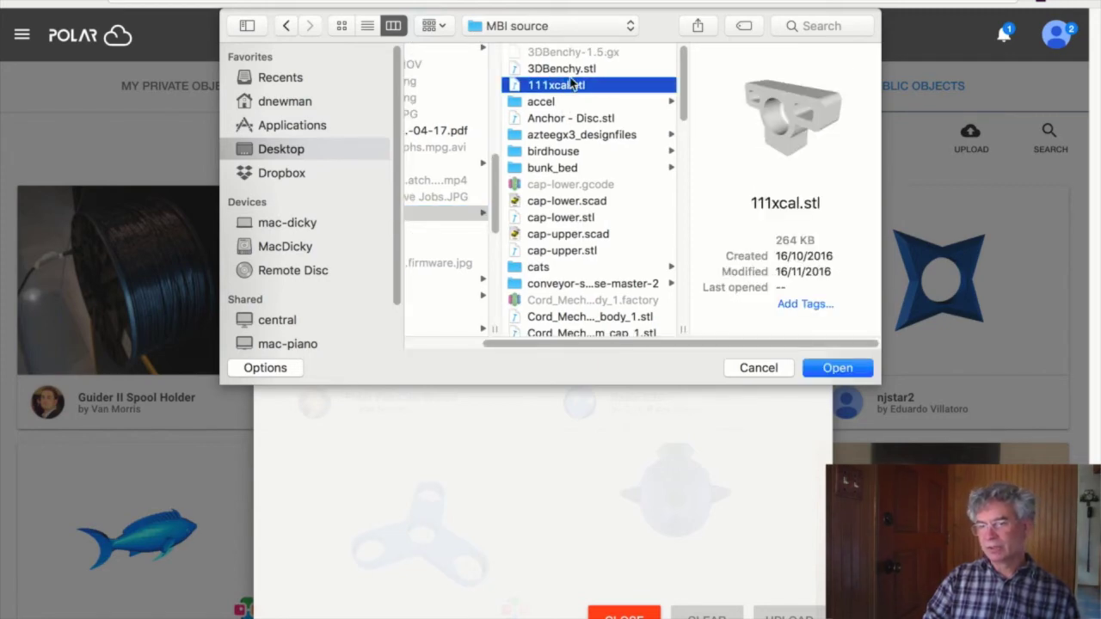
left_click(846, 368)
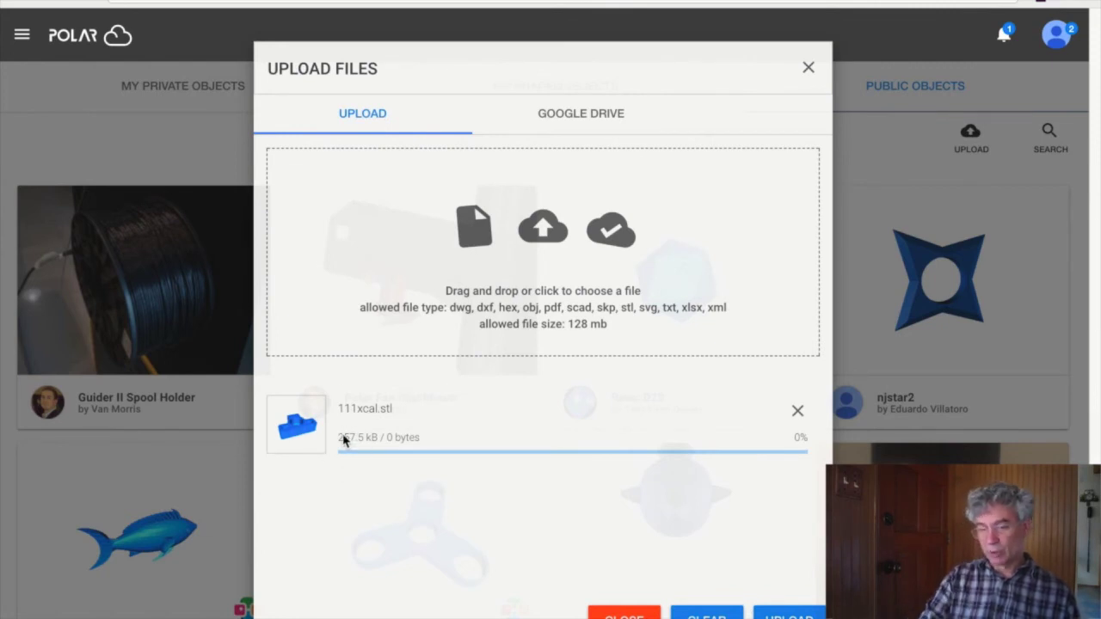
left_click(796, 615)
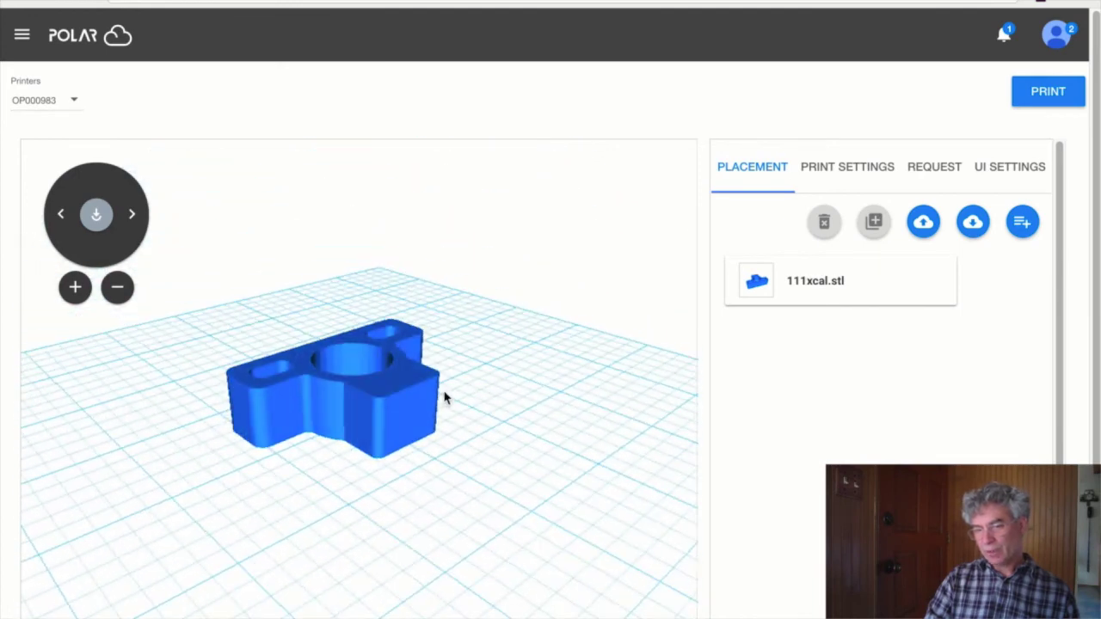
- Open the 111xcal card in My Private Objects and bring it to print placement
scroll(444, 398, "down", 3)
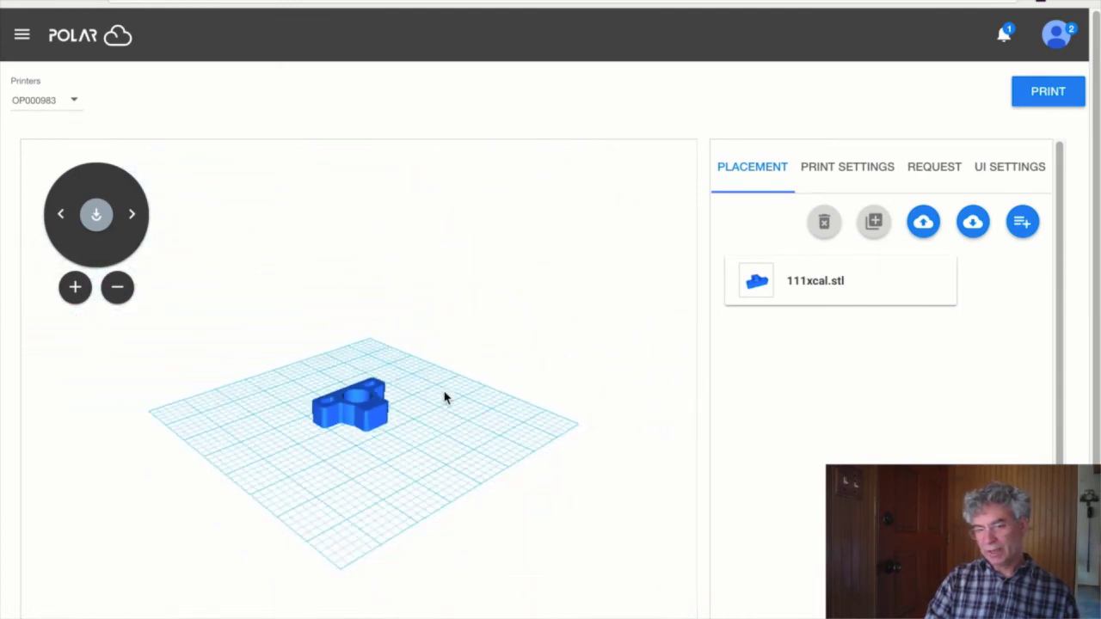
left_click(23, 34)
left_click(71, 103)
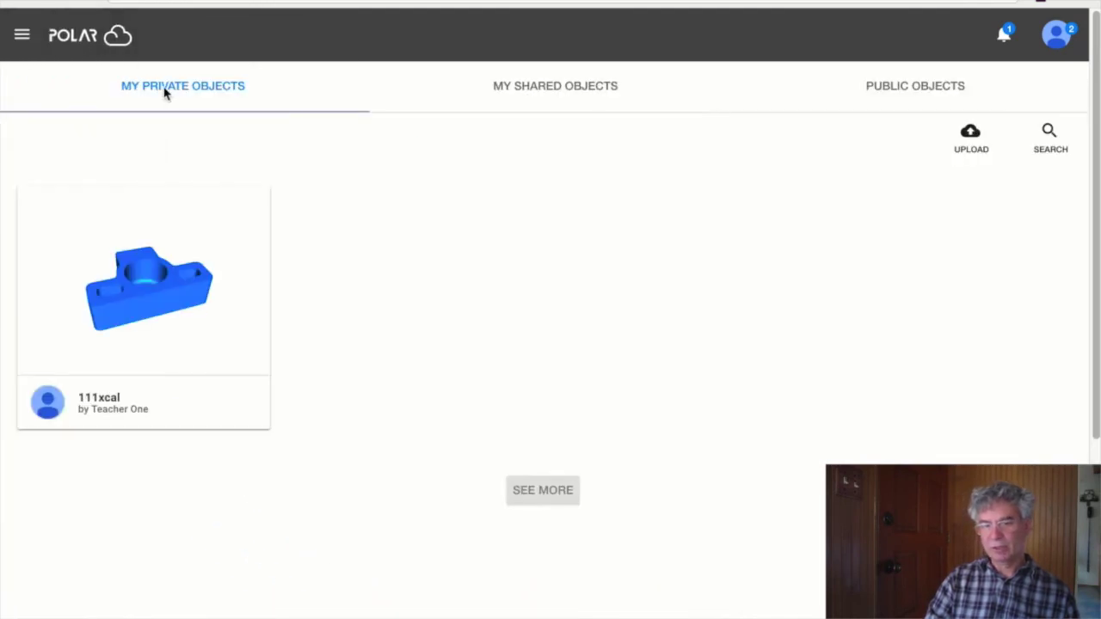
left_click(139, 286)
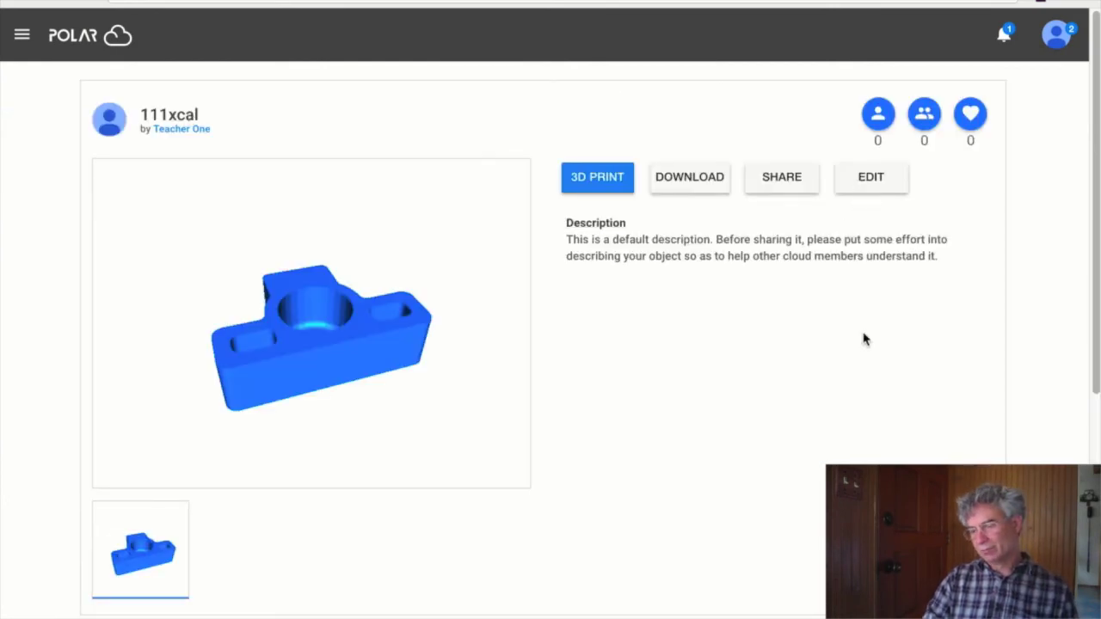
scroll(863, 338, "down", 4)
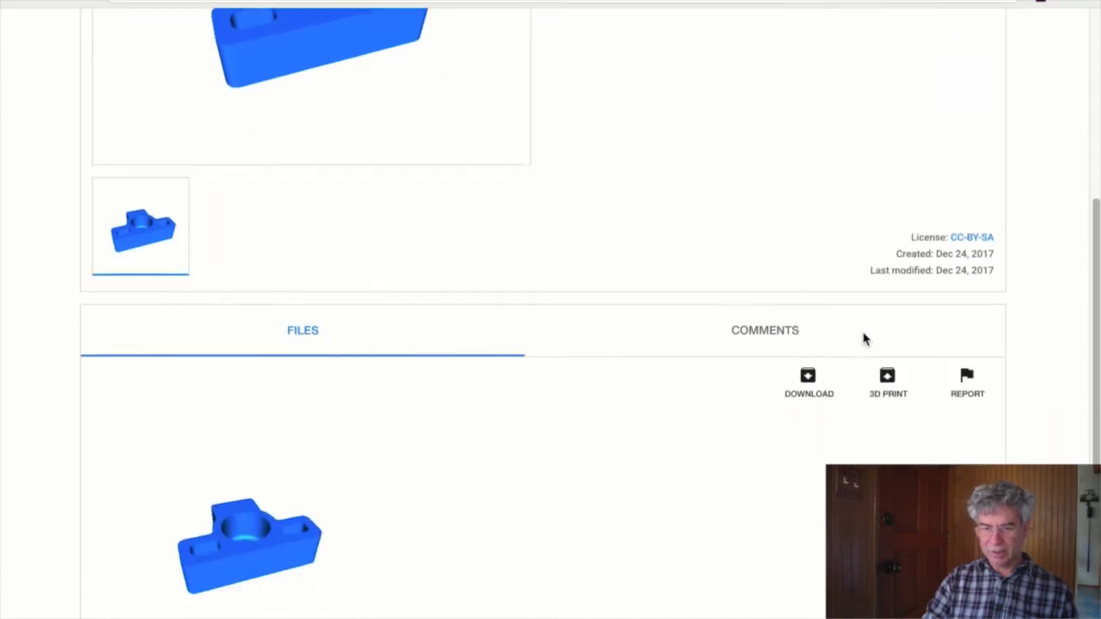
scroll(863, 338, "up", 4)
left_click(605, 188)
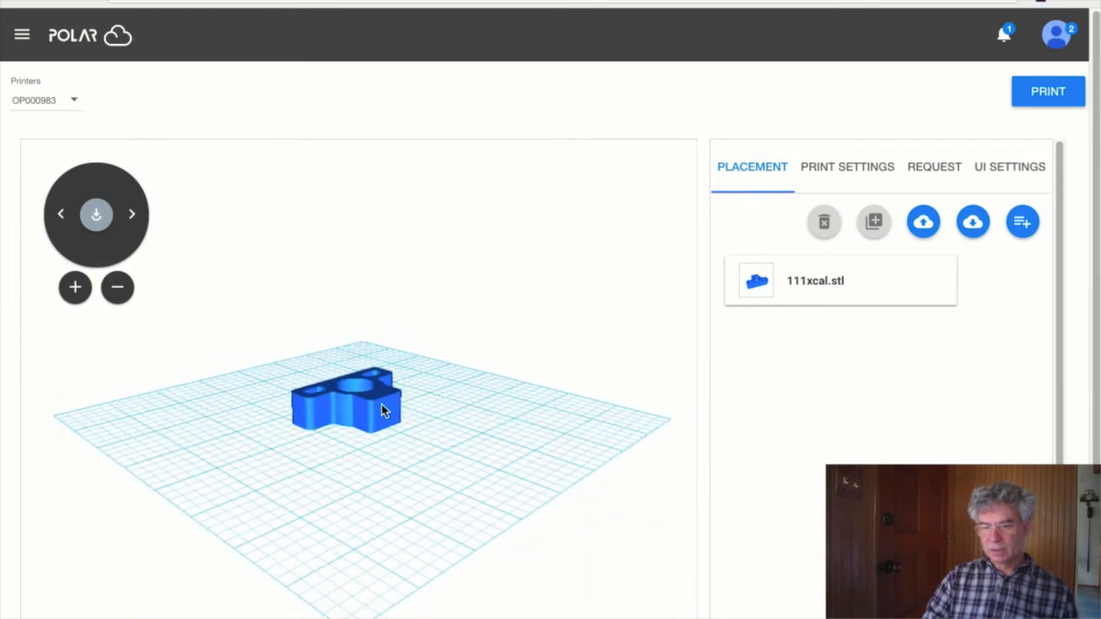
- Duplicate the 111xcal model and place the copy at X 28 beside the original
left_click(381, 410)
left_click(872, 225)
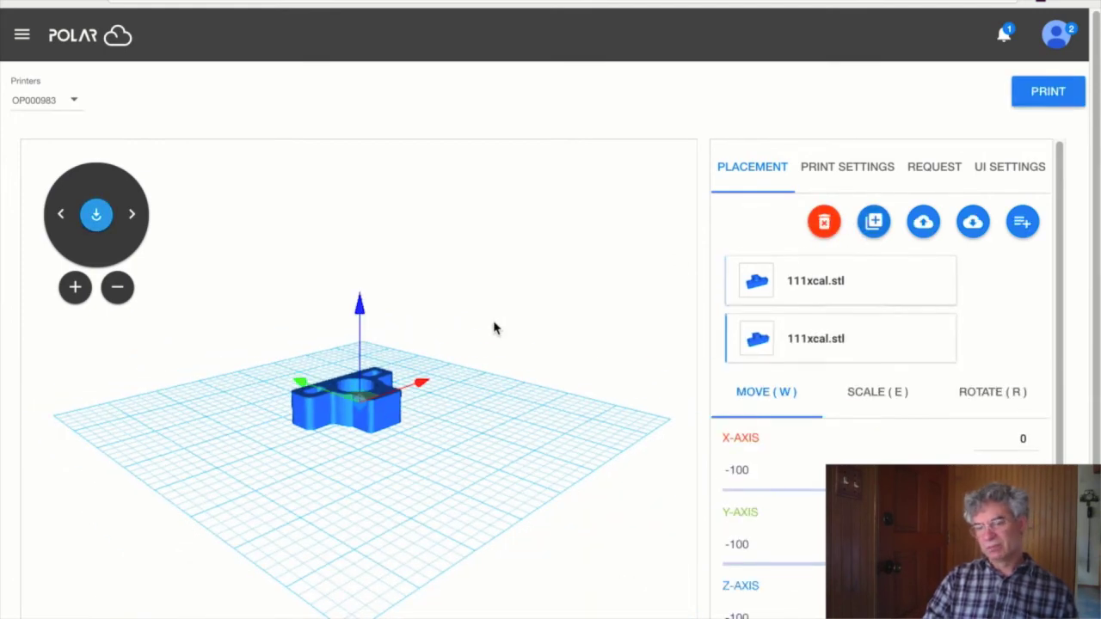
left_click_drag(412, 392, 485, 356)
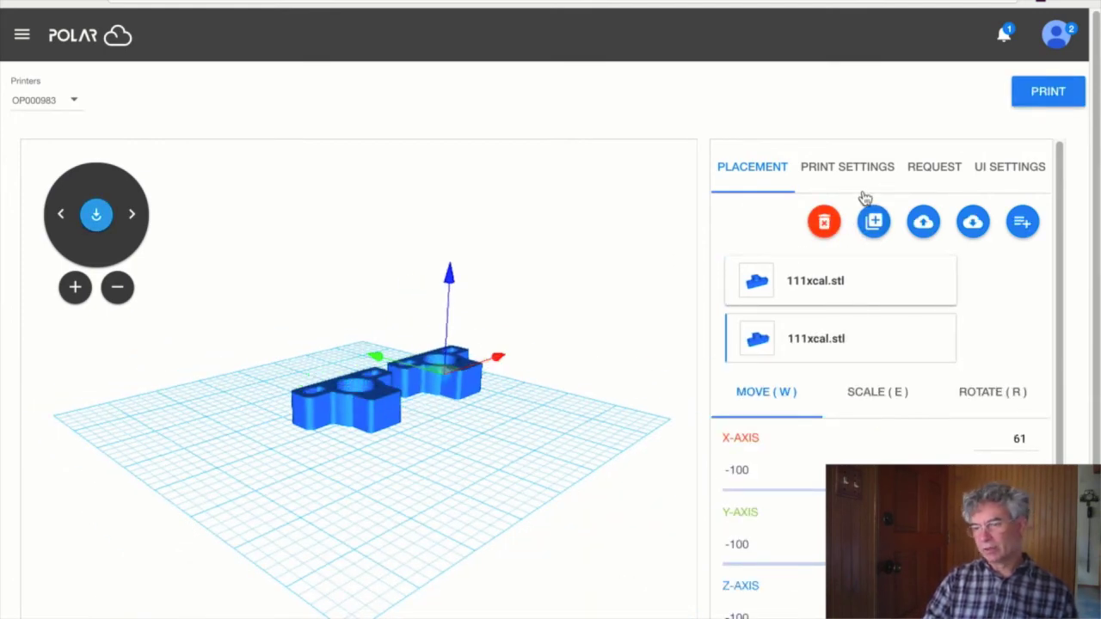
left_click(366, 392)
left_click_drag(370, 397, 317, 421)
left_click(495, 405)
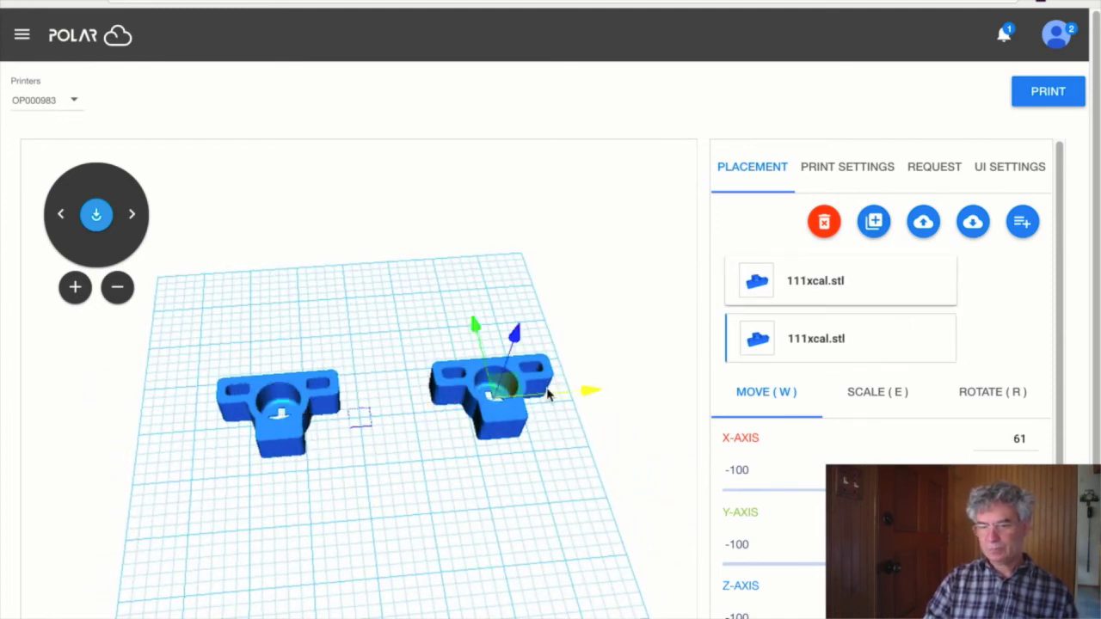
left_click_drag(494, 404, 421, 404)
- Scale the copy up to 124 and lay it back flat on the build plate
left_click(885, 397)
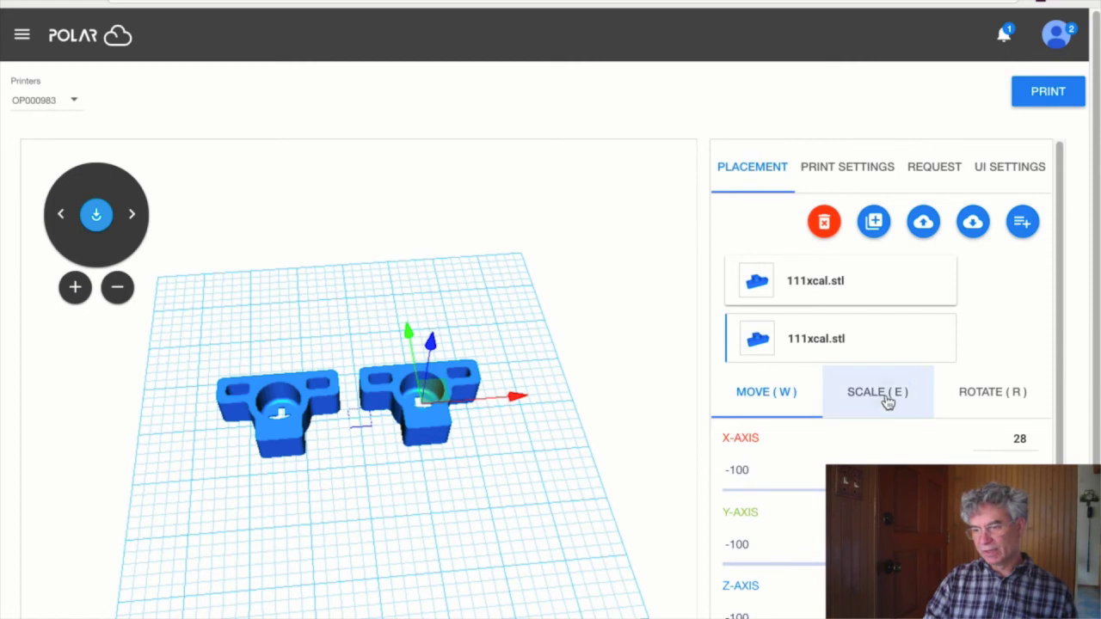
left_click_drag(790, 492, 805, 490)
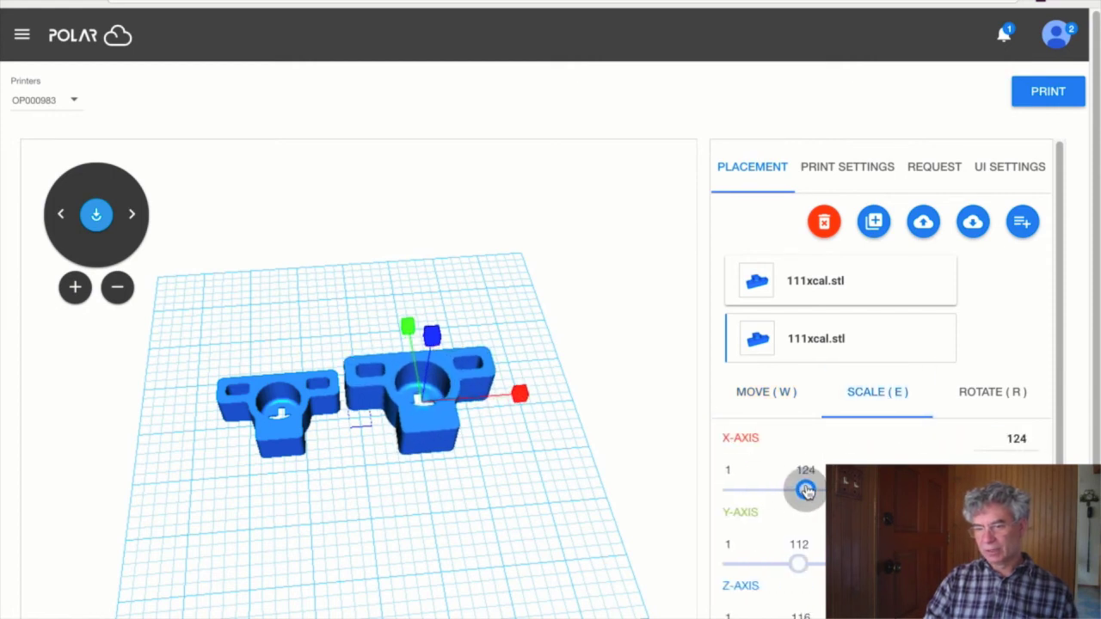
left_click(969, 393)
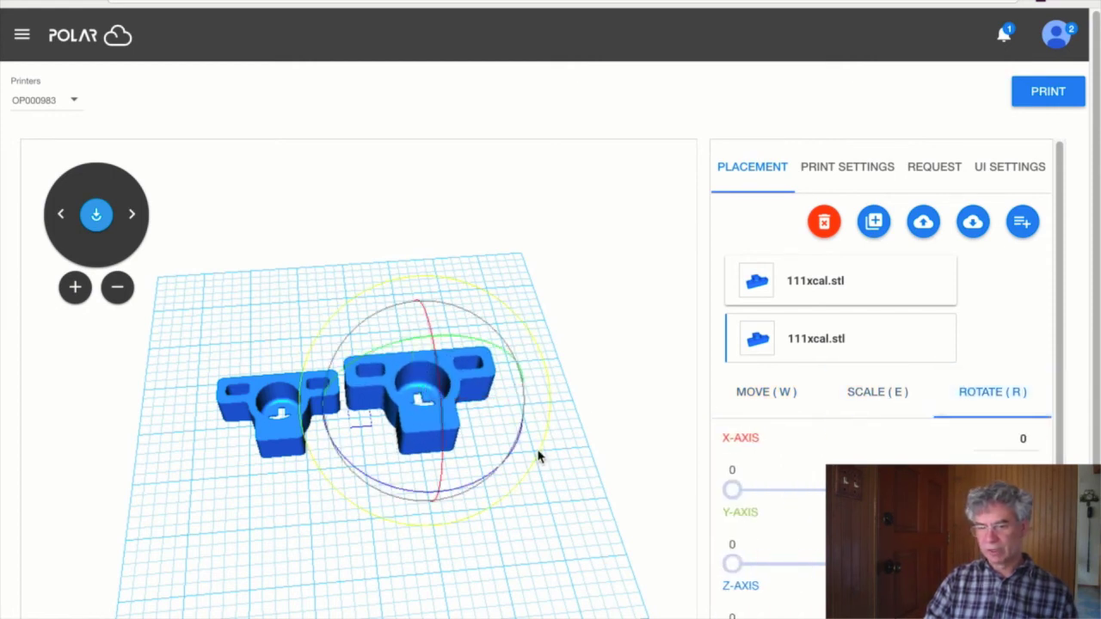
left_click_drag(538, 455, 442, 341)
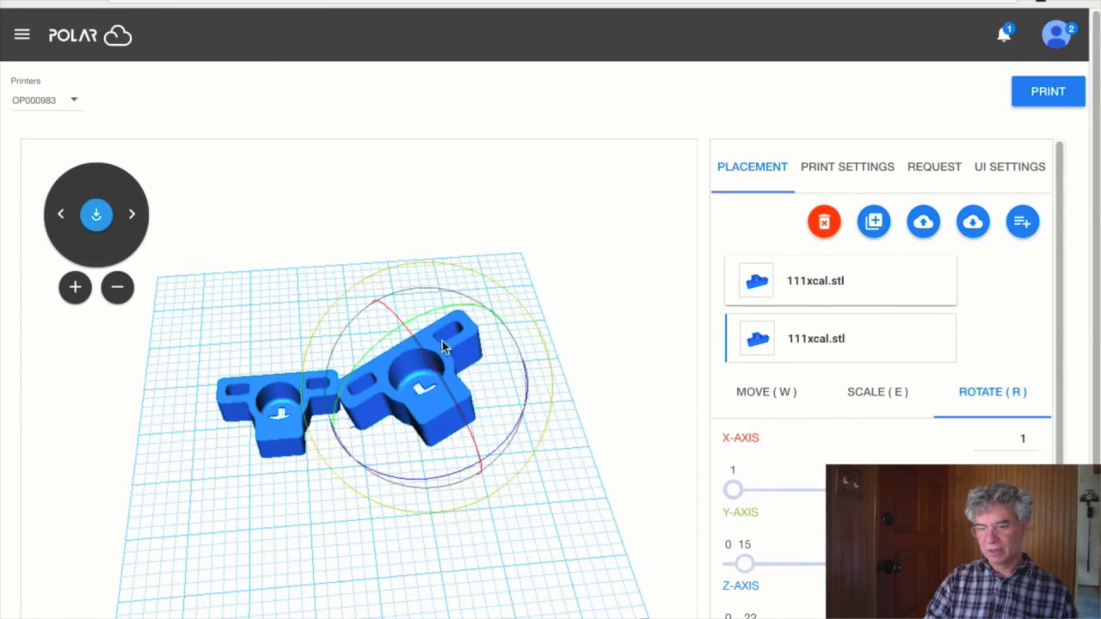
left_click(96, 220)
- Reset the copy's X and Y rotation to 0 and turn it 78° about Z
scroll(1035, 427, "down", 3)
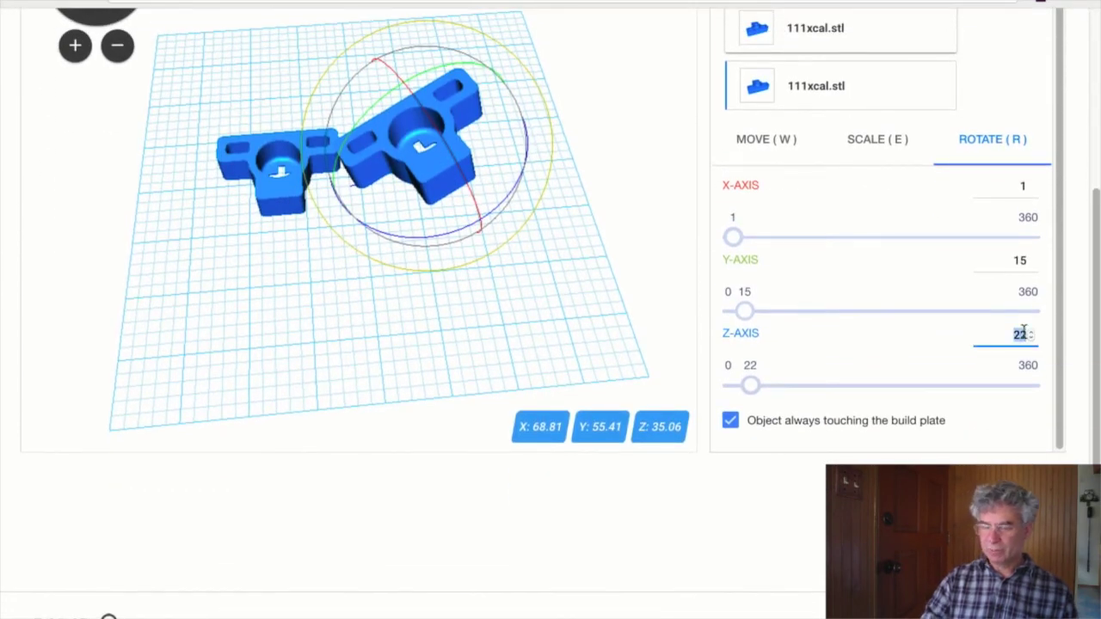
type("0")
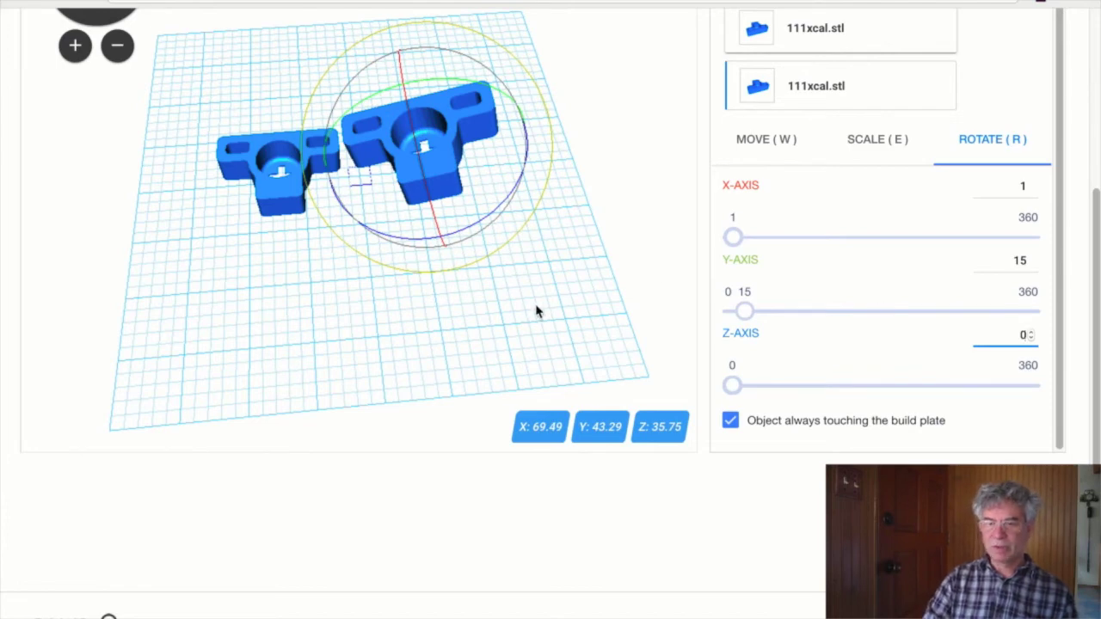
double_click(1019, 259)
type("0")
double_click(1022, 186)
type("00")
left_click_drag(732, 385, 798, 379)
scroll(620, 318, "up", 2)
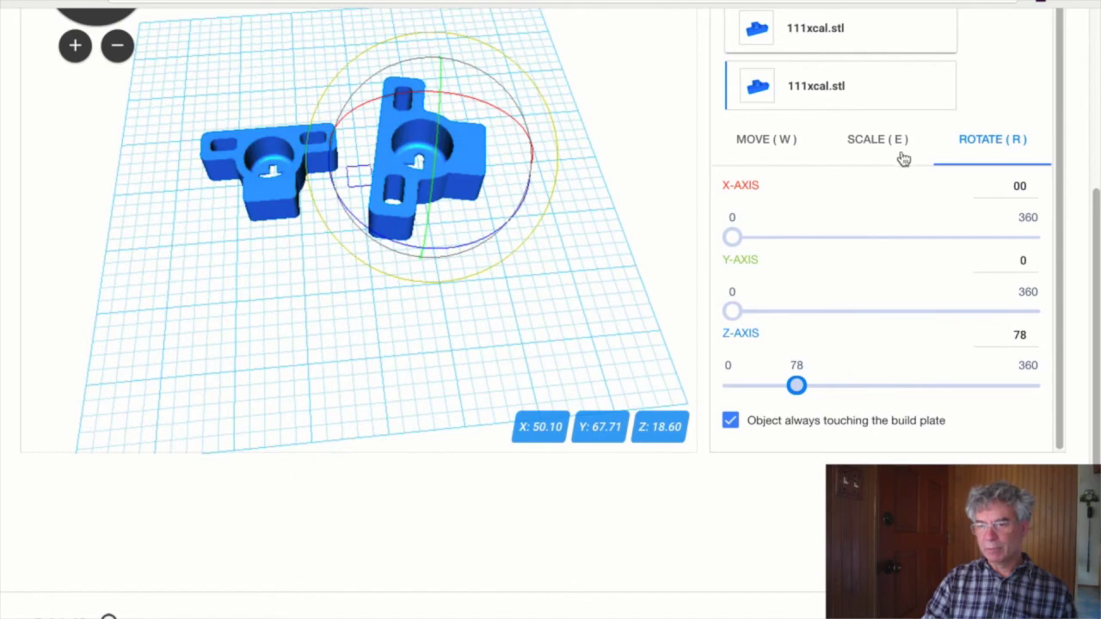
left_click_drag(1096, 228, 1093, 103)
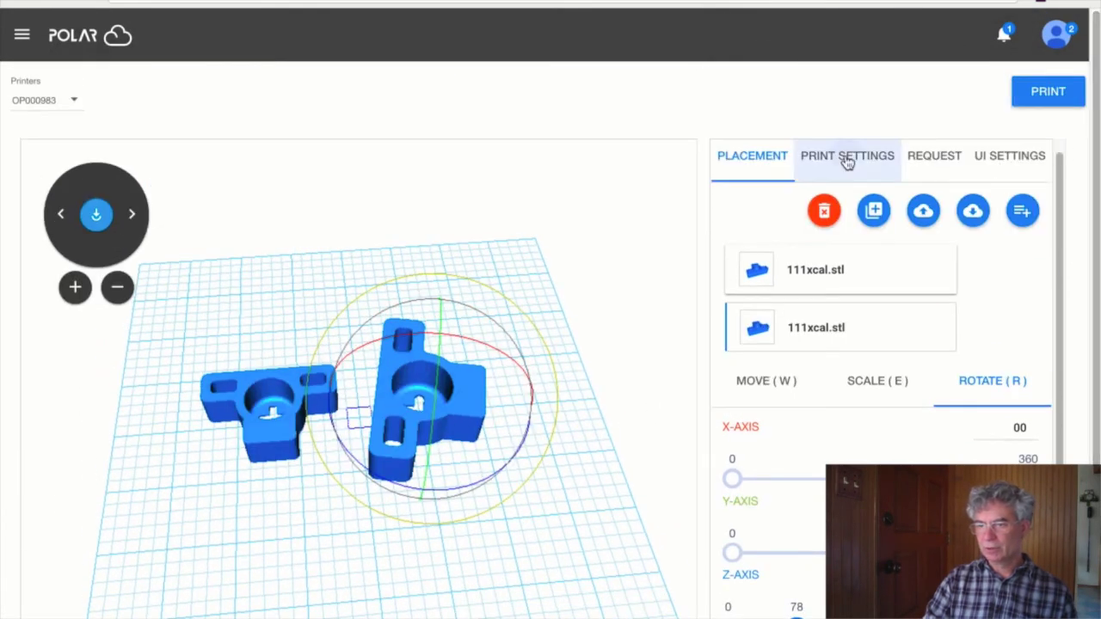
- Send the two-copy 111xcal job to OP000983 with the PLA 1.75mm medium quality profile
left_click(847, 162)
left_click(922, 168)
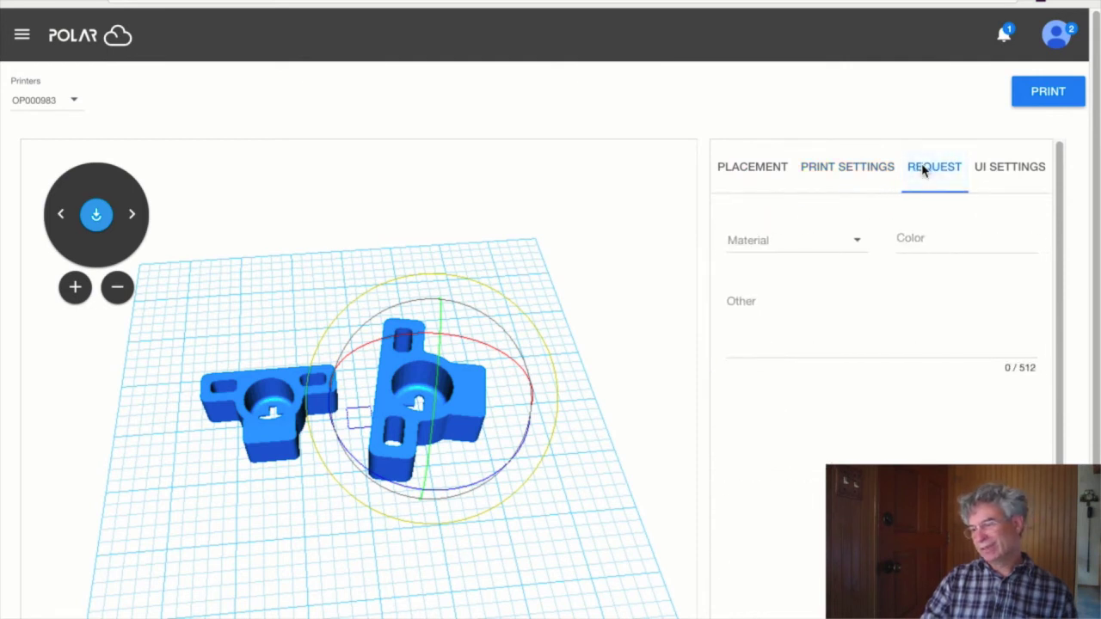
left_click(858, 247)
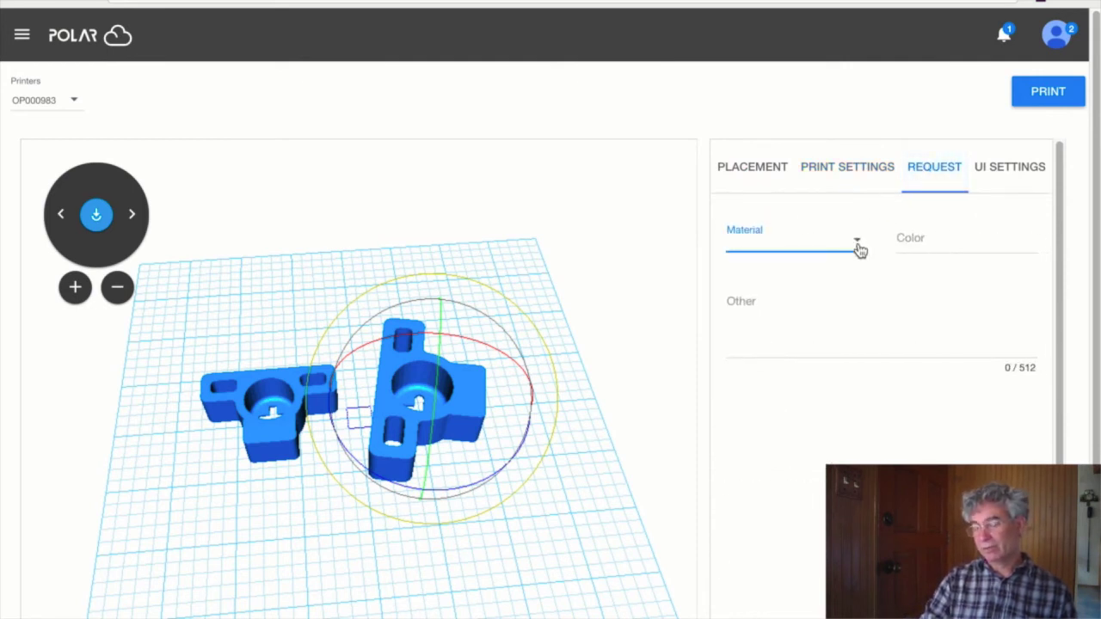
left_click(942, 296)
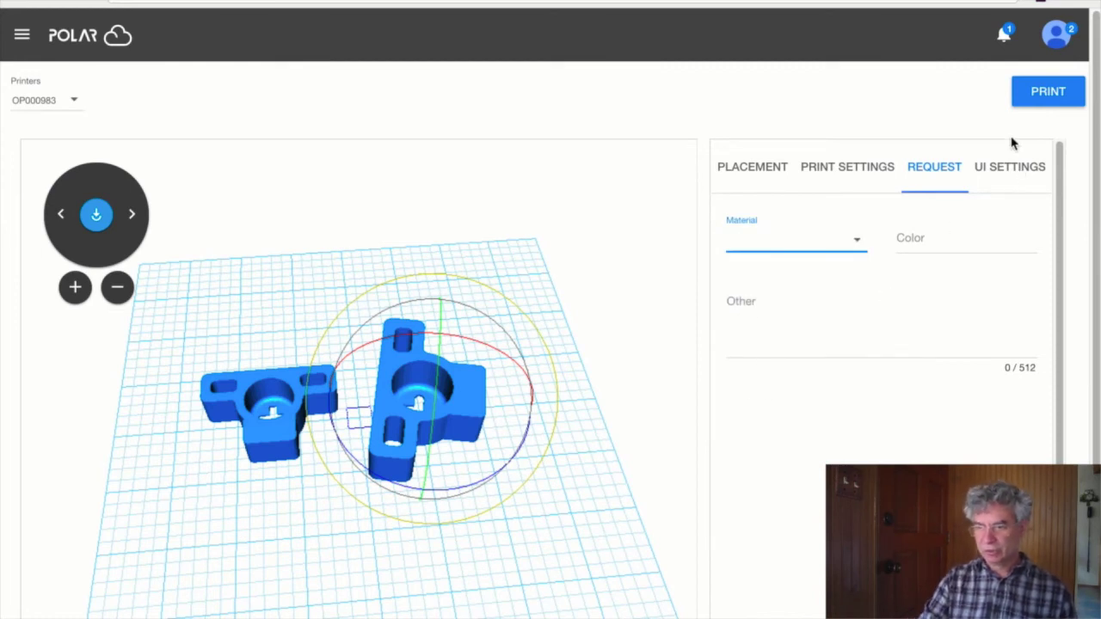
left_click(833, 169)
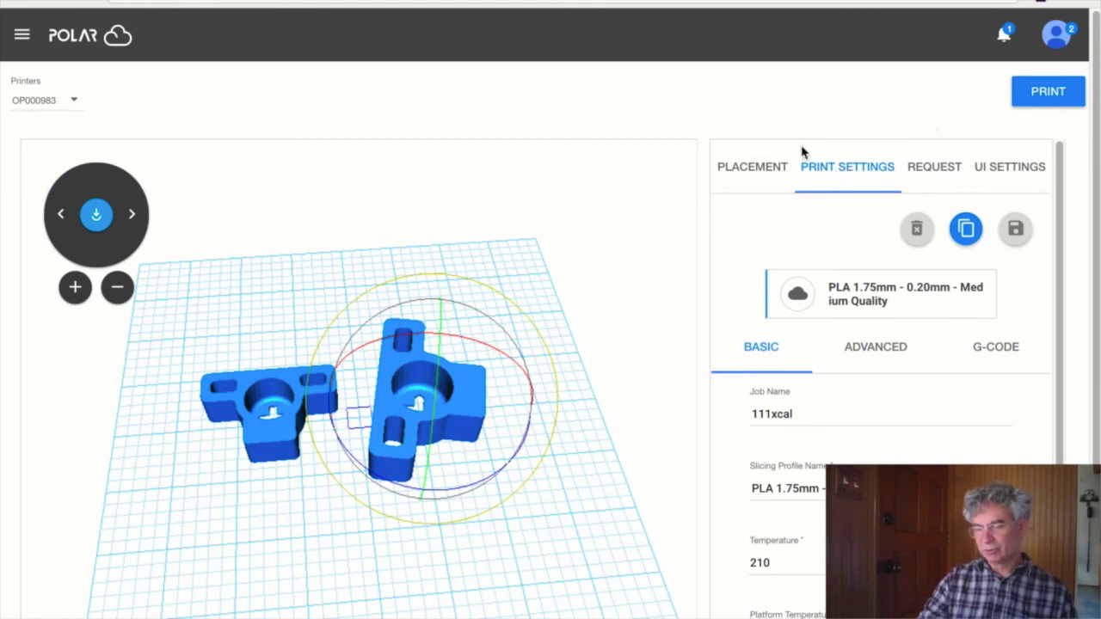
left_click(1042, 93)
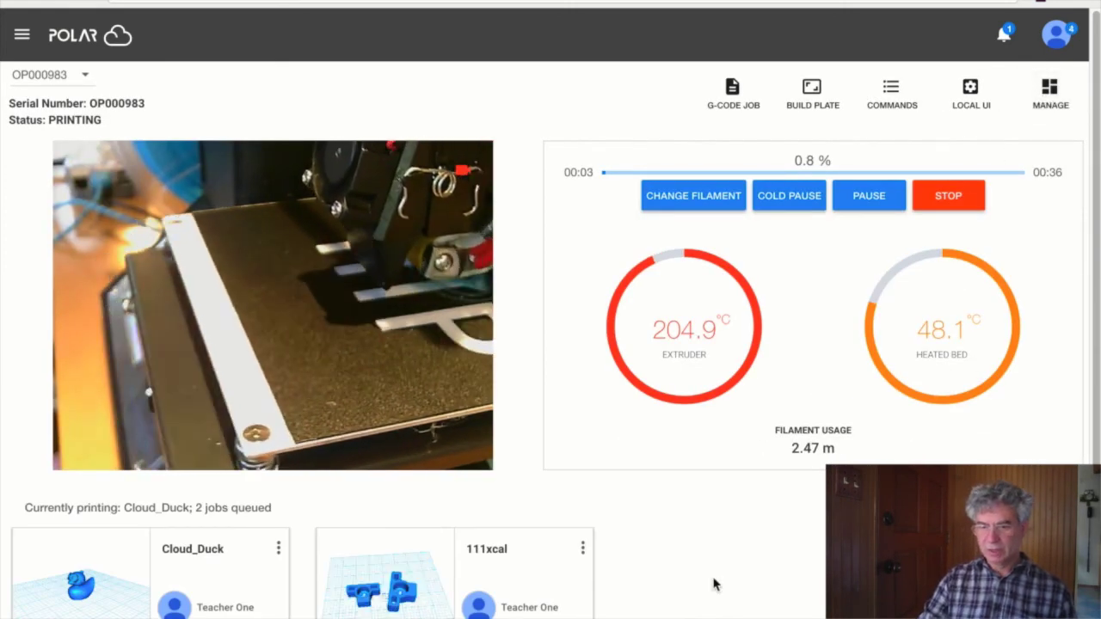
- Check the job queue cards and enlarge the webcam view of the Cloud_Duck print
scroll(717, 585, "down", 2)
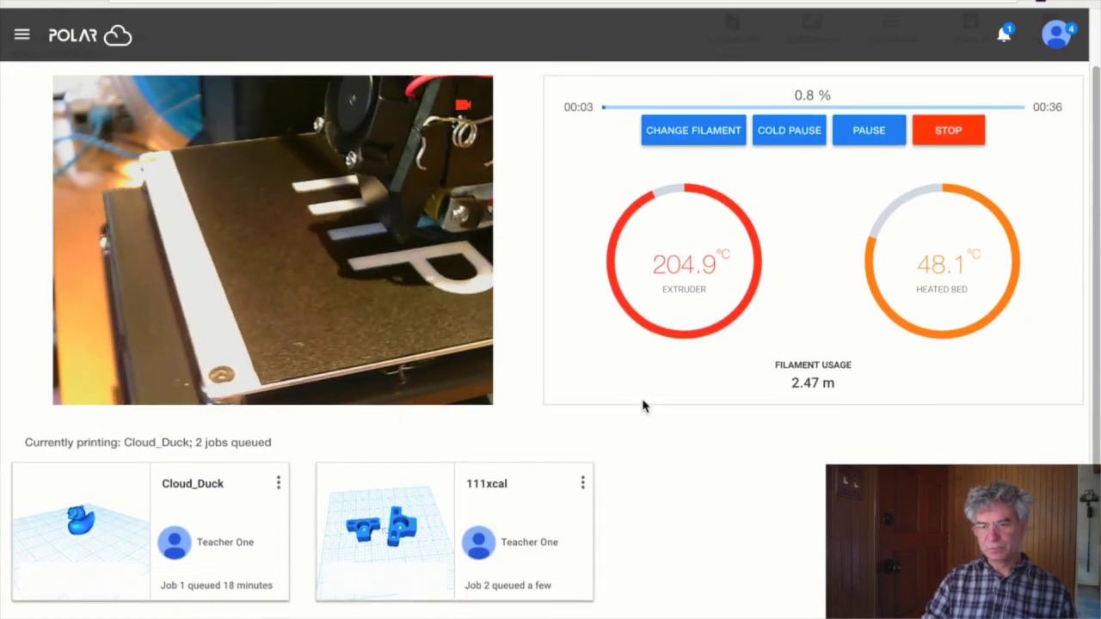
left_click(427, 327)
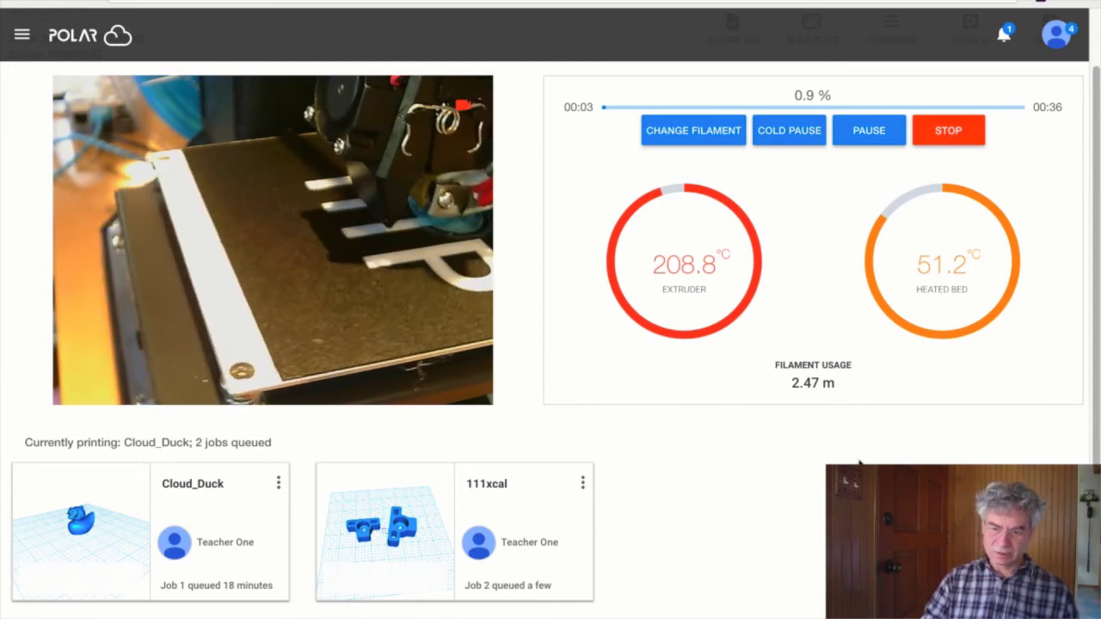
scroll(858, 464, "up", 1)
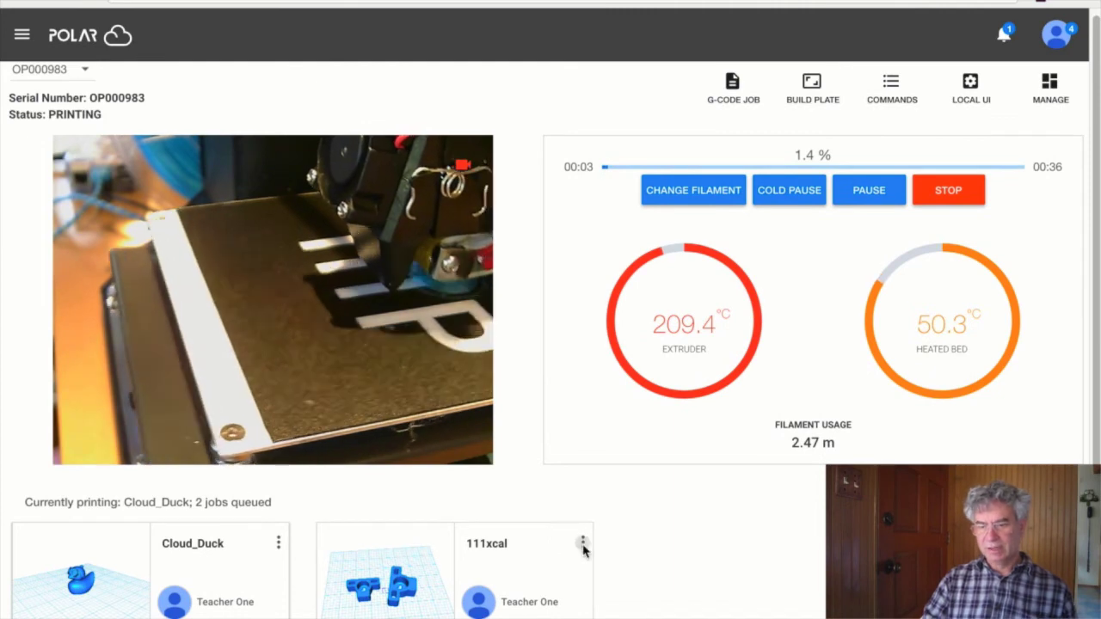
- Open the 111xcal job card's three-dot menu and scroll through its options
left_click(582, 544)
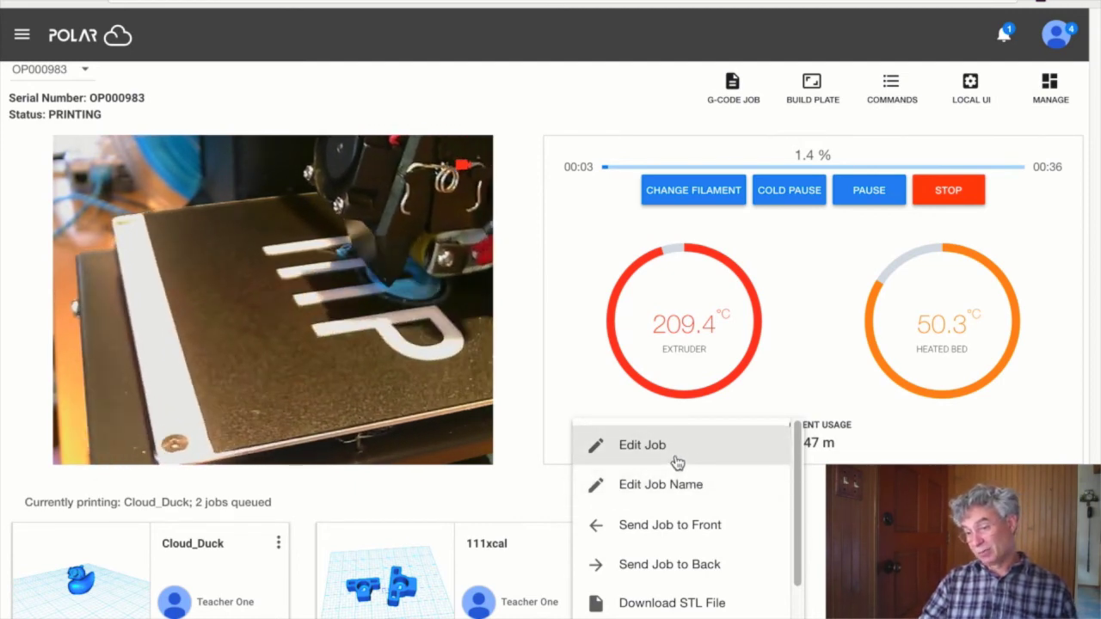
left_click_drag(798, 430, 808, 551)
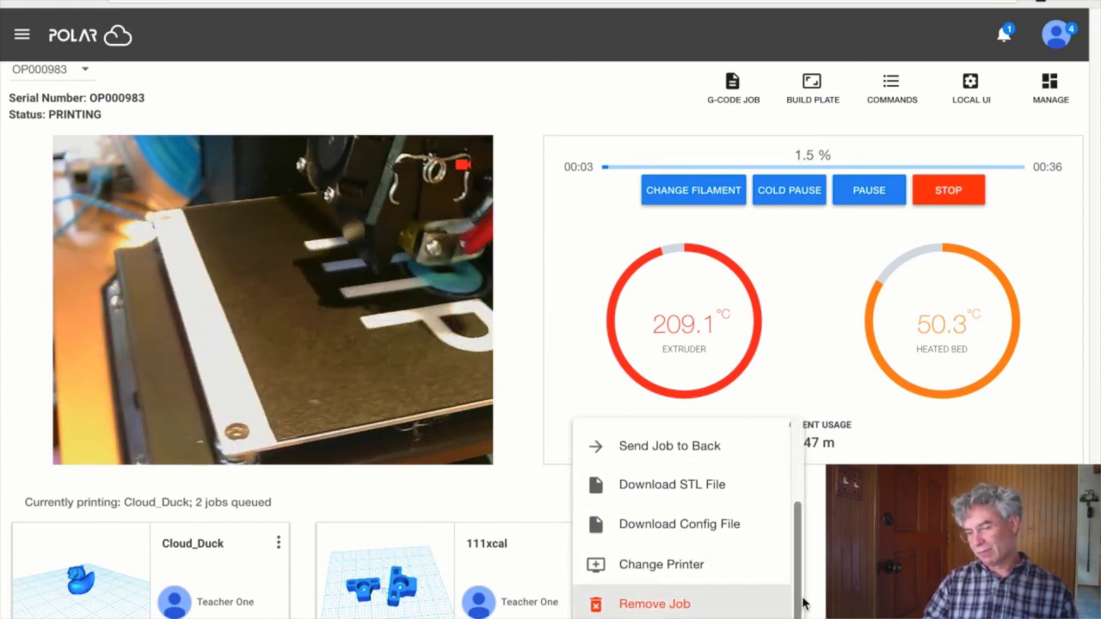
left_click_drag(796, 615, 795, 571)
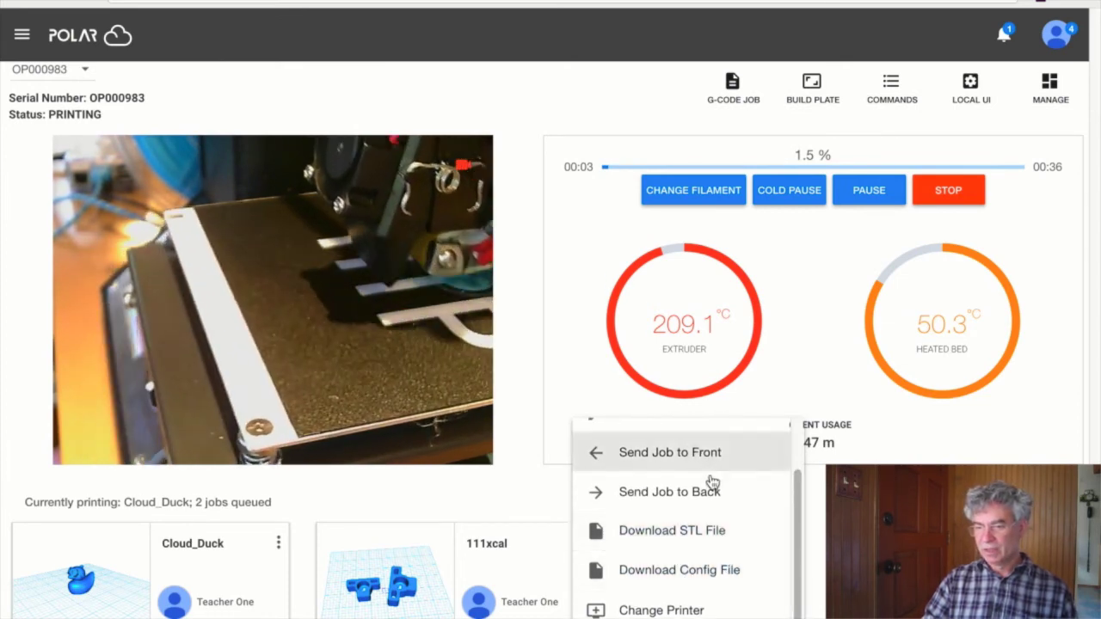
scroll(795, 449, "up", 2)
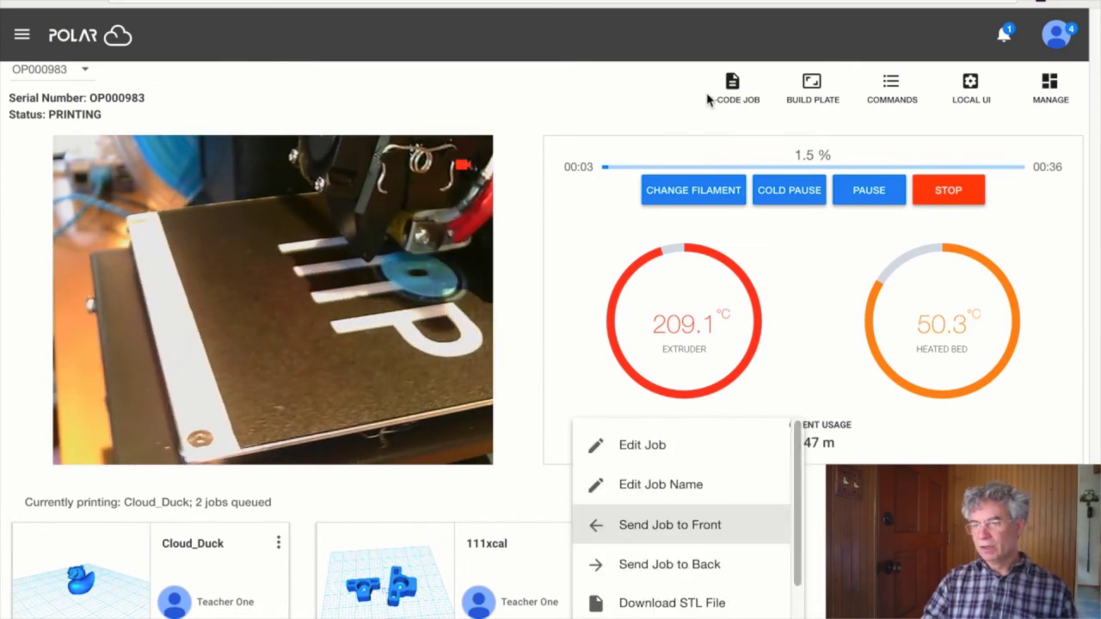
left_click(1050, 87)
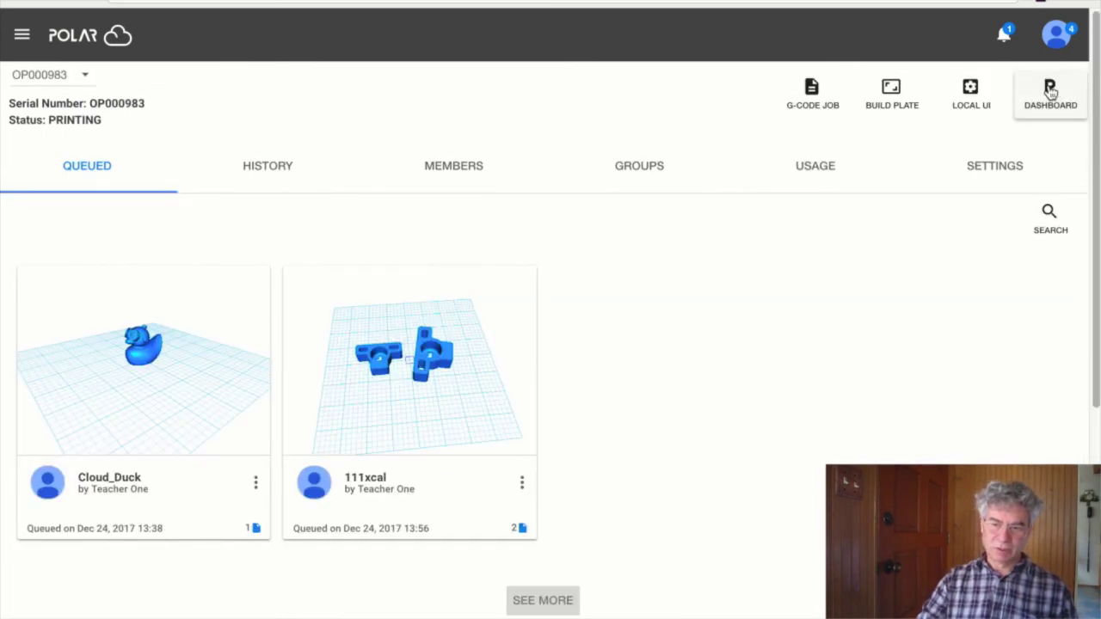
left_click(262, 165)
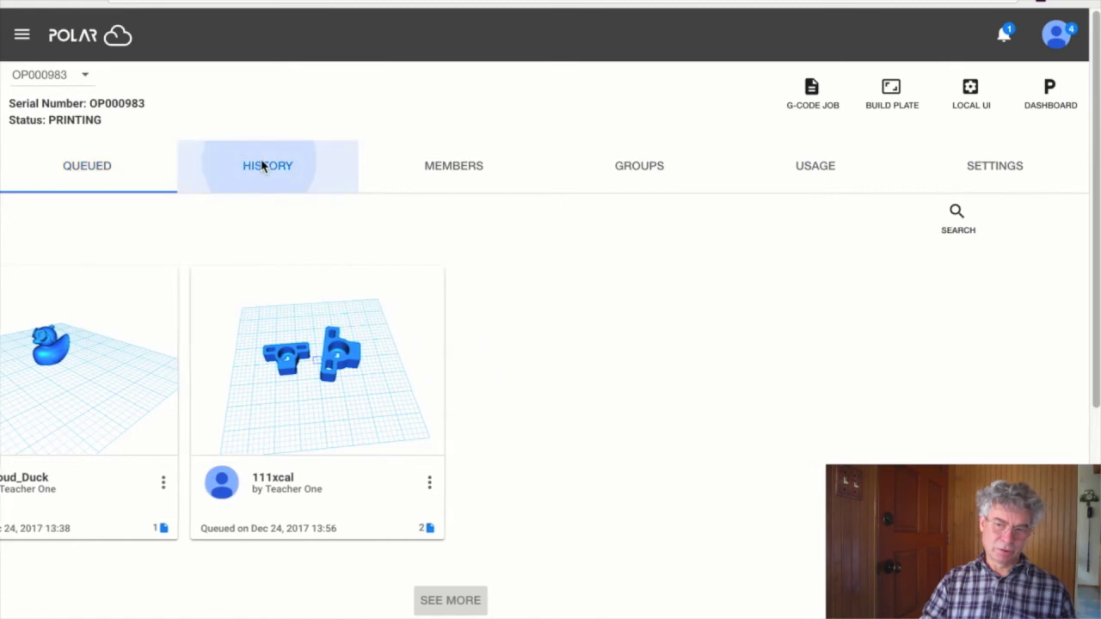
left_click(477, 173)
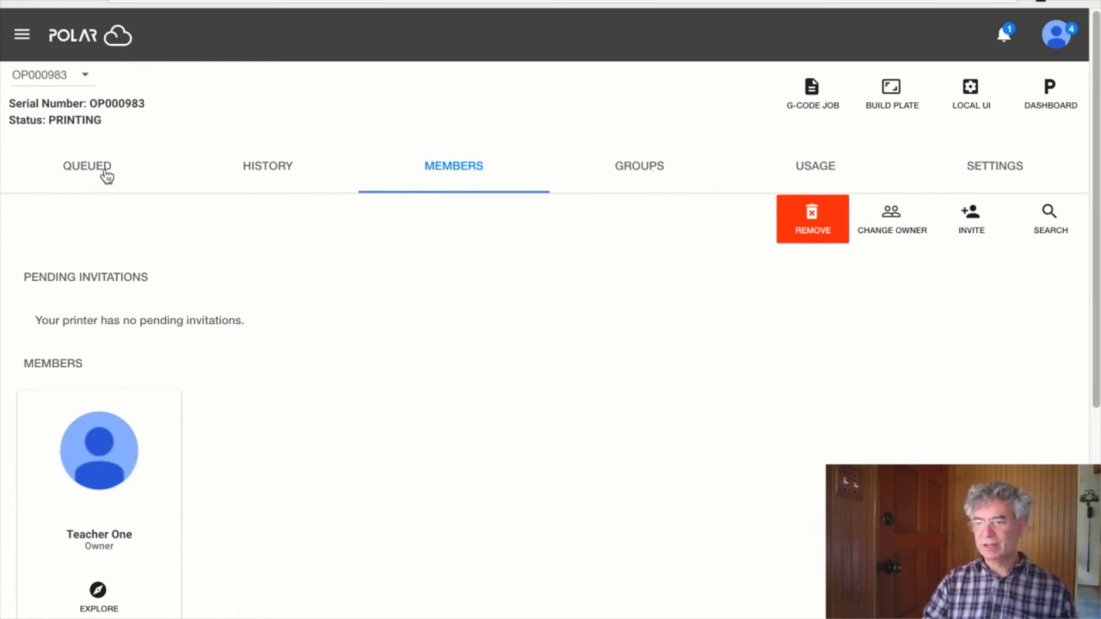
left_click(1004, 173)
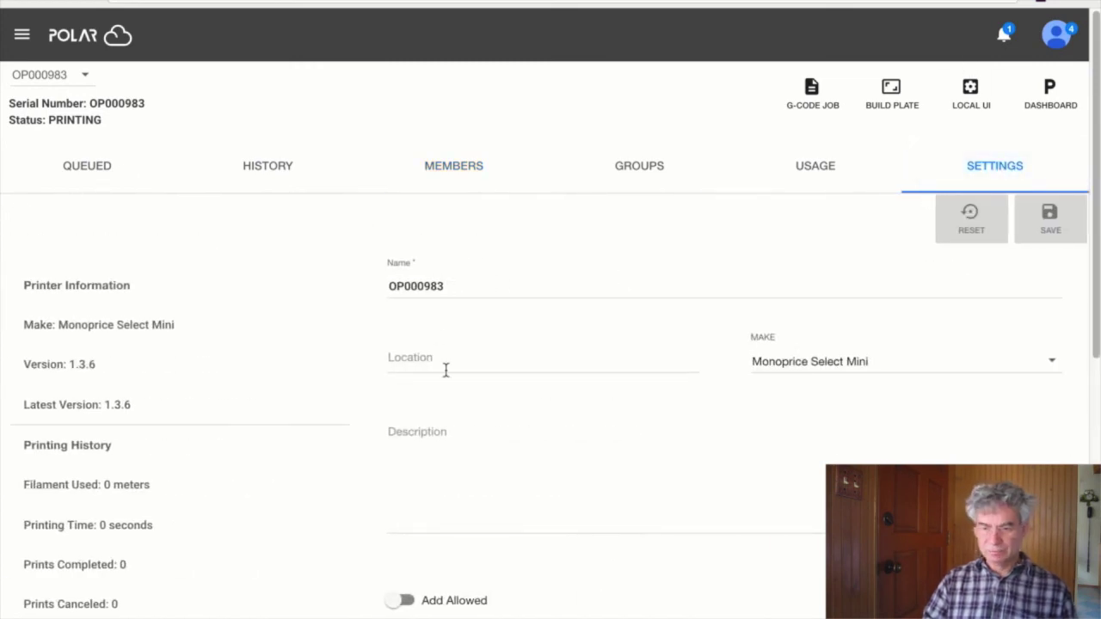
scroll(445, 597, "down", 1)
scroll(413, 530, "up", 1)
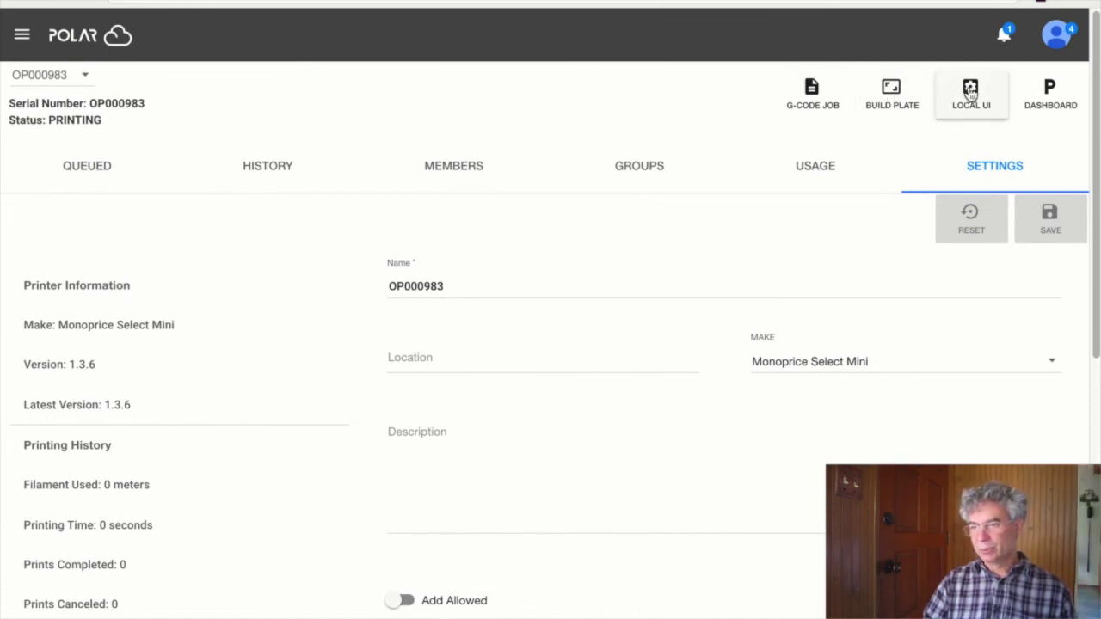
left_click(1047, 90)
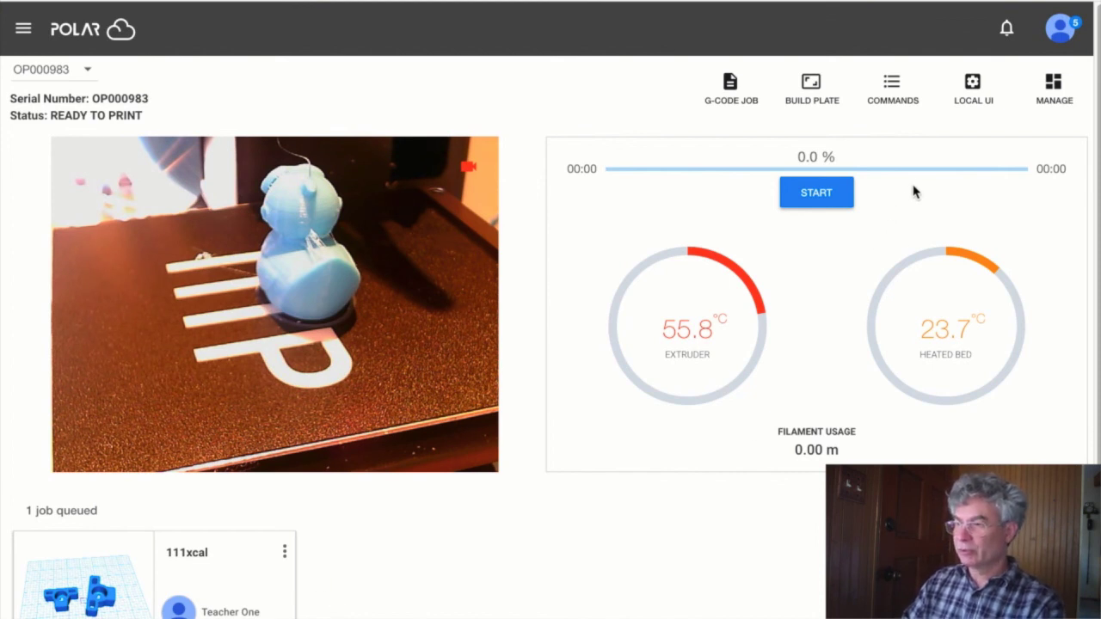
- Once Cloud_Duck finishes printing, go to OctoPrint's local interface
left_click(974, 85)
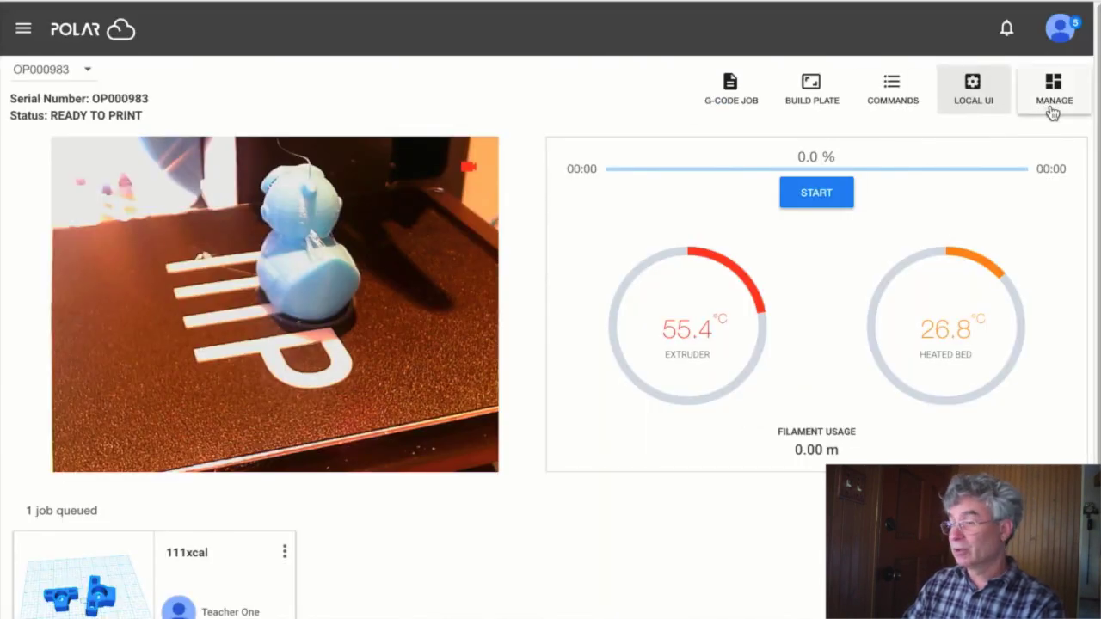
- Show OP000983's History tab and peek at the Cloud_Duck job's action menu
left_click(1050, 109)
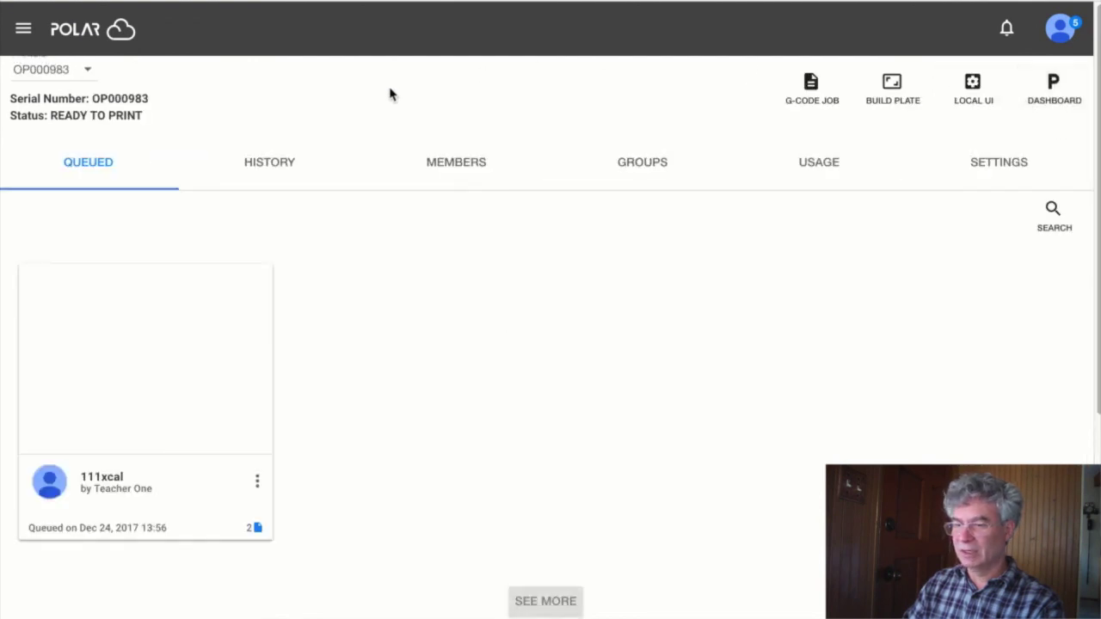
left_click(292, 176)
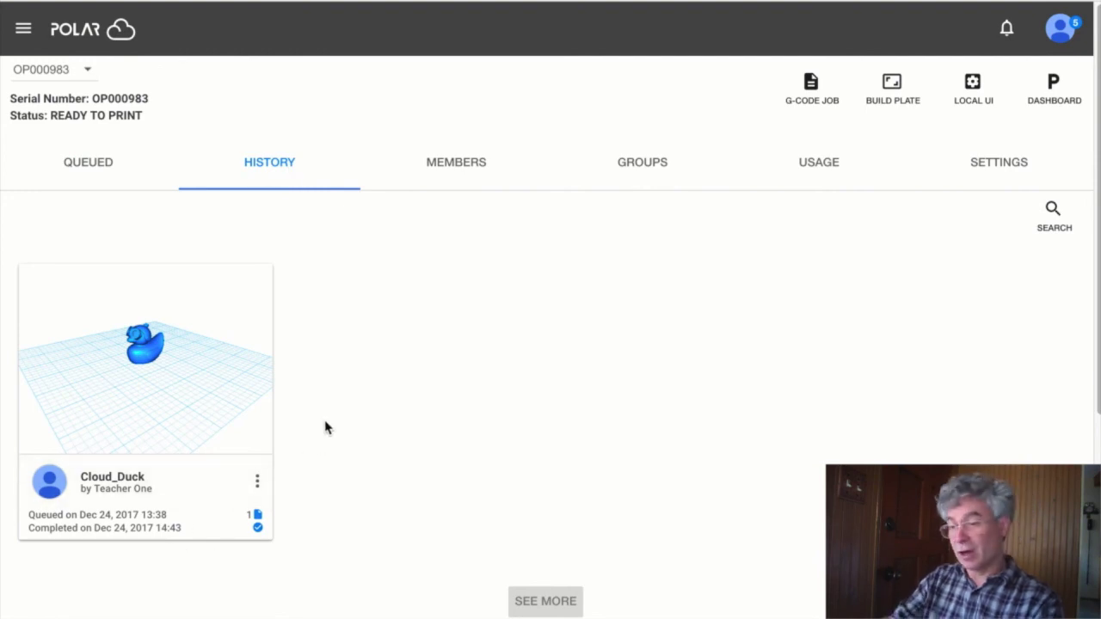
left_click(257, 482)
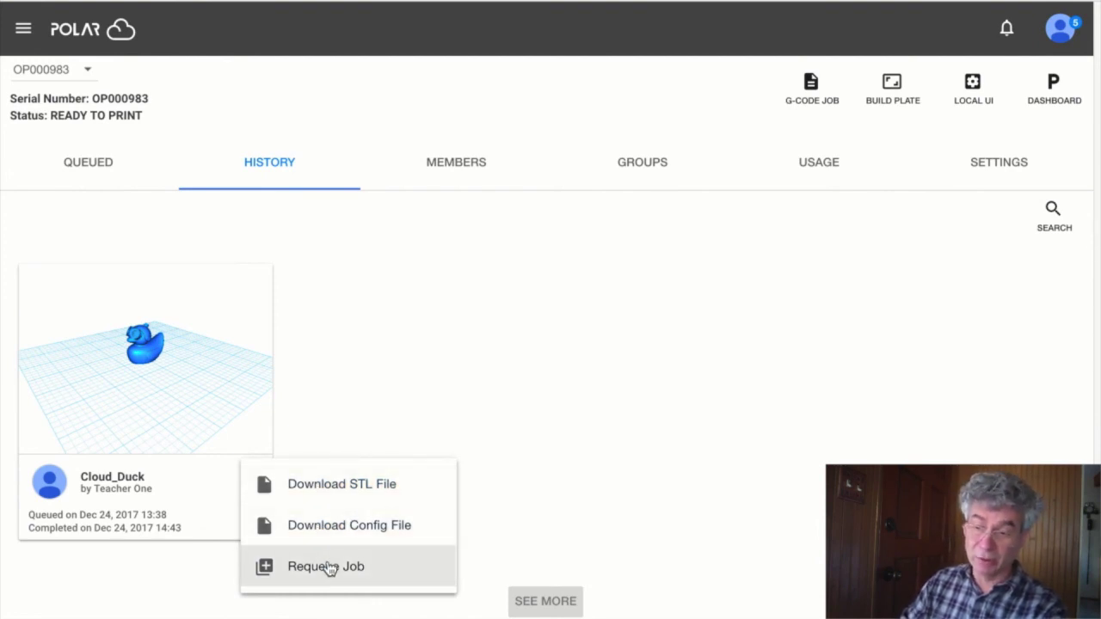
left_click(170, 346)
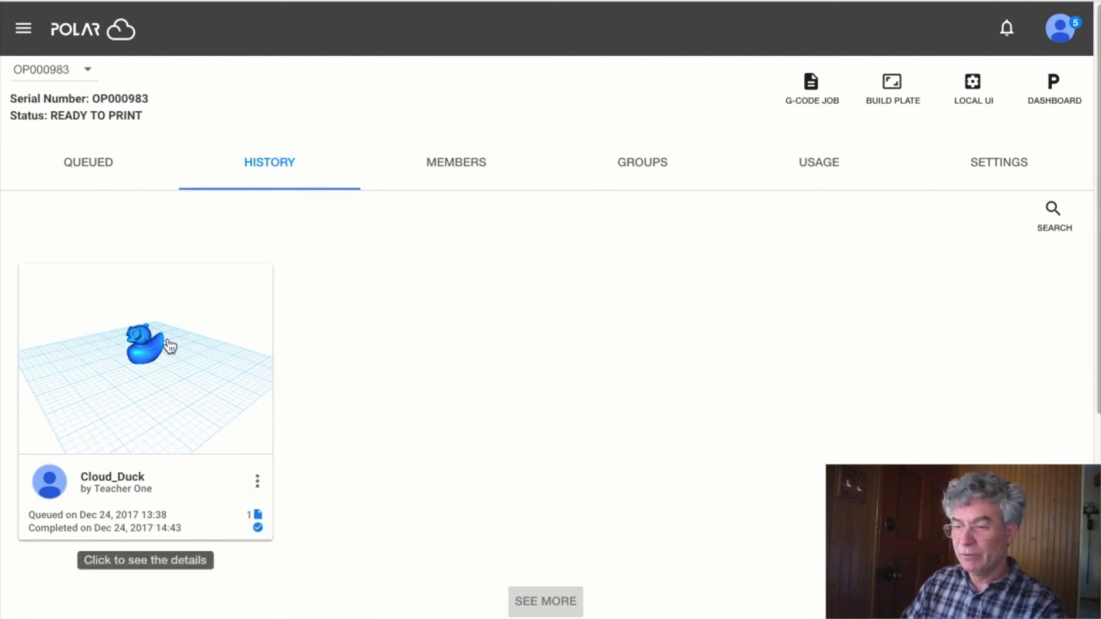
- In the Cloud_Duck details Comments section, save the comment 'Printed Swell!!!'
left_click(167, 342)
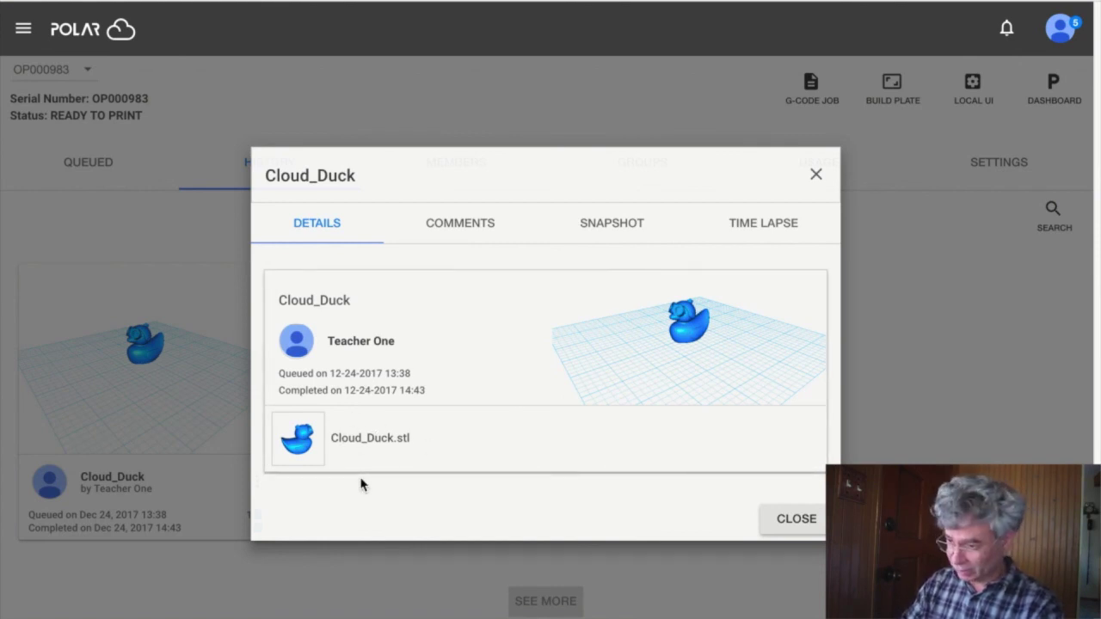
left_click(458, 225)
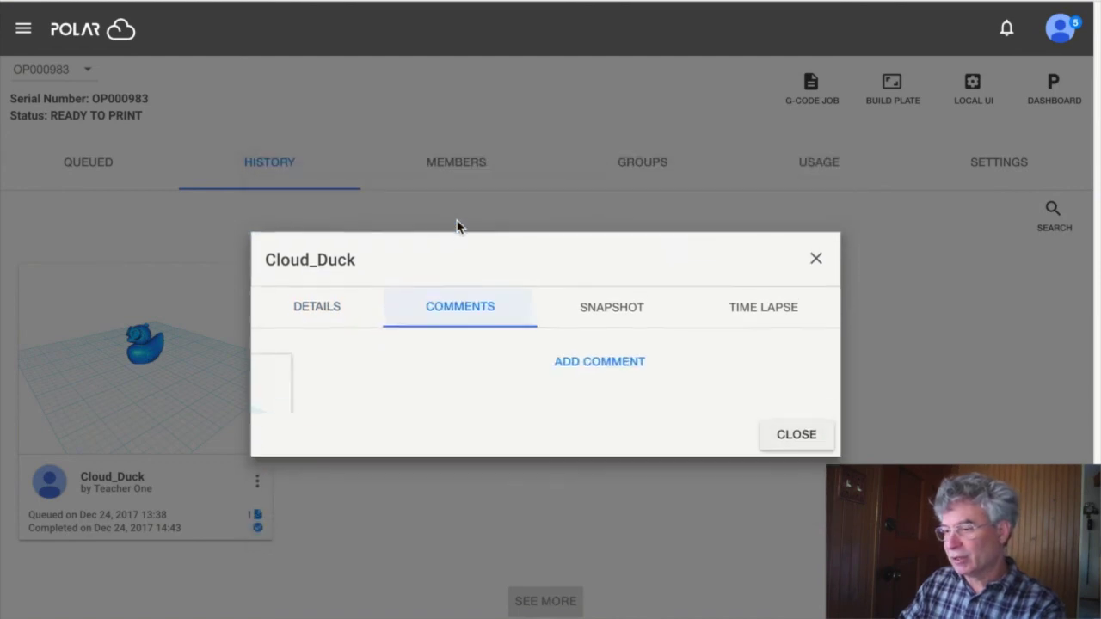
left_click(550, 382)
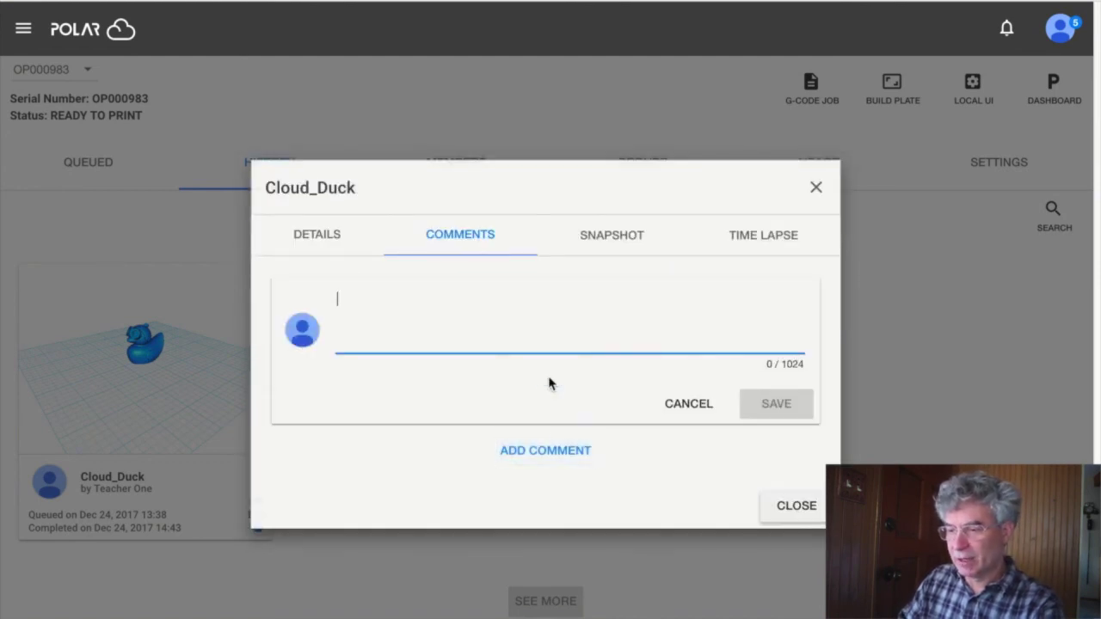
type("Pr")
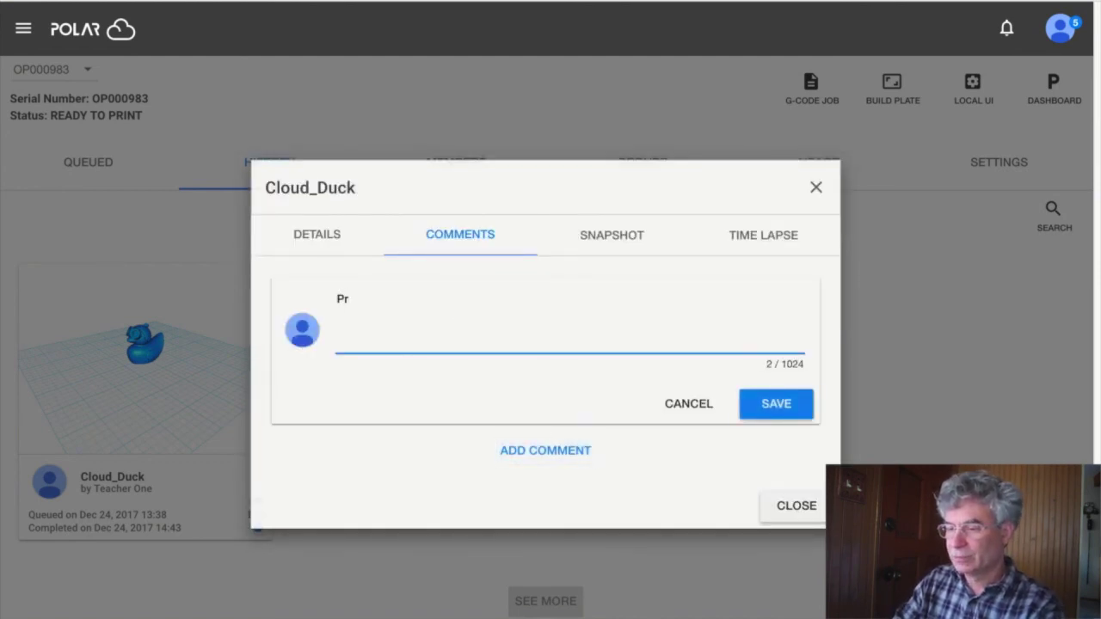
type("inted Swell!!!")
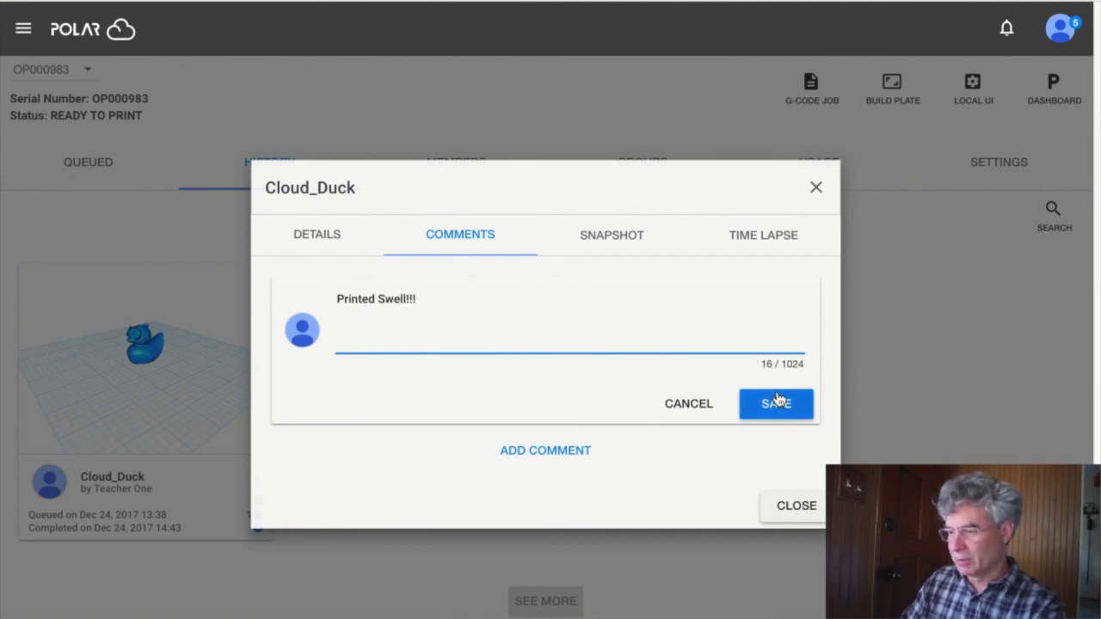
left_click(776, 401)
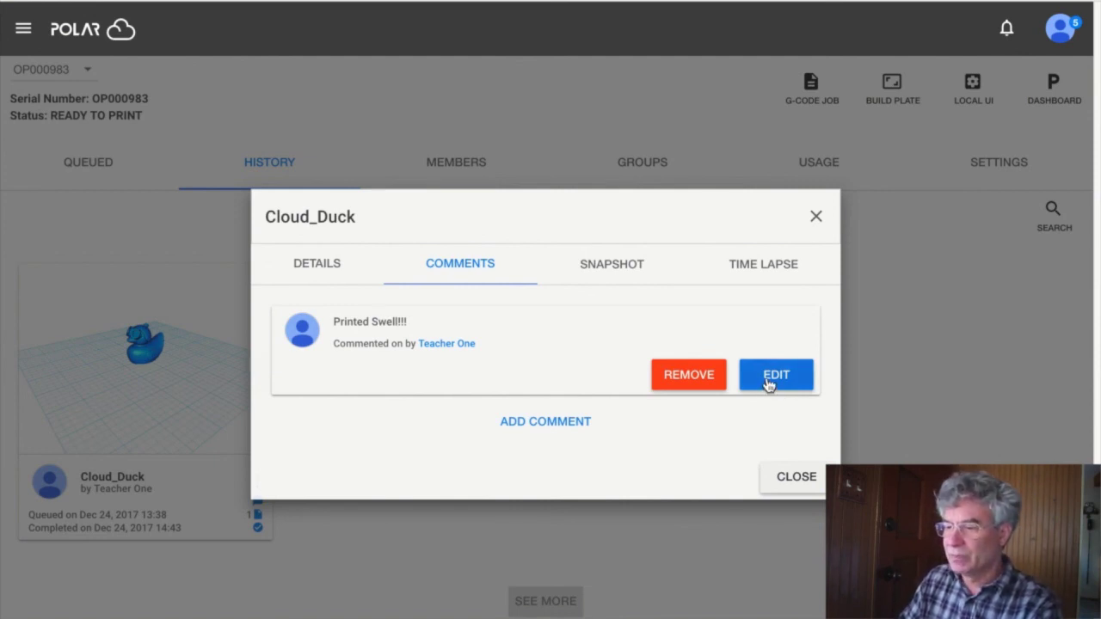
- Show the Snapshot tab with the photo of the finished blue duck on the bed
left_click(601, 266)
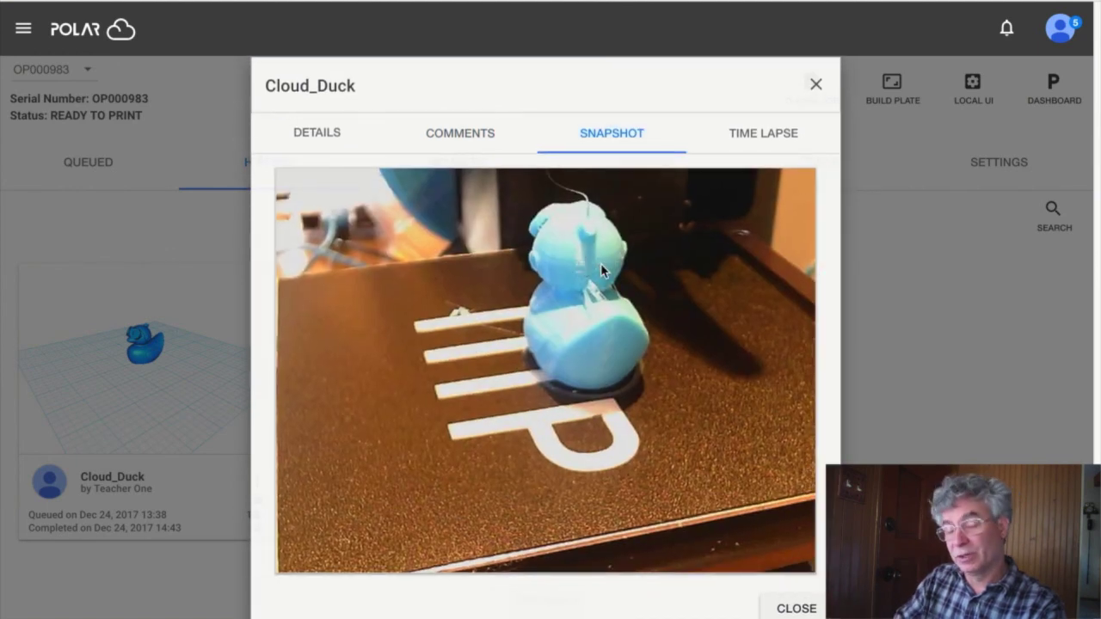